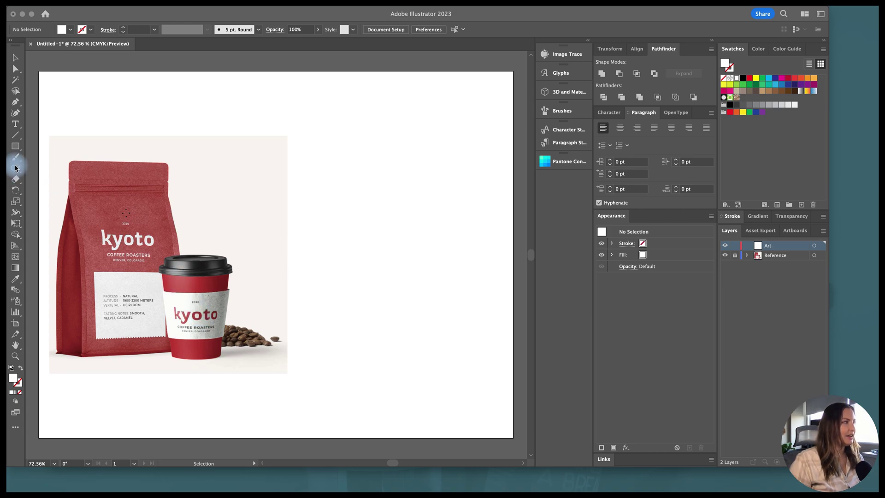
# Show the rulers and draw a white rectangle about 1.57 by 0.95 in over the cup, just below its lid
pyautogui.press('super+1')
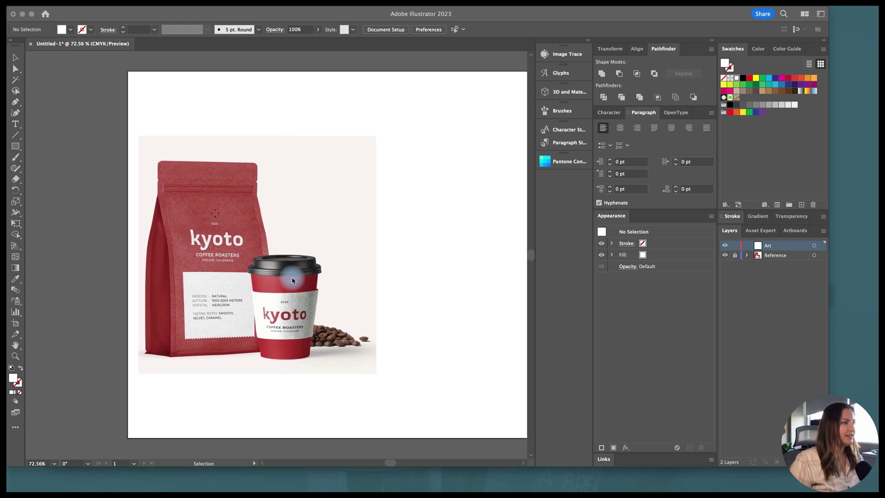
pyautogui.press('super+r')
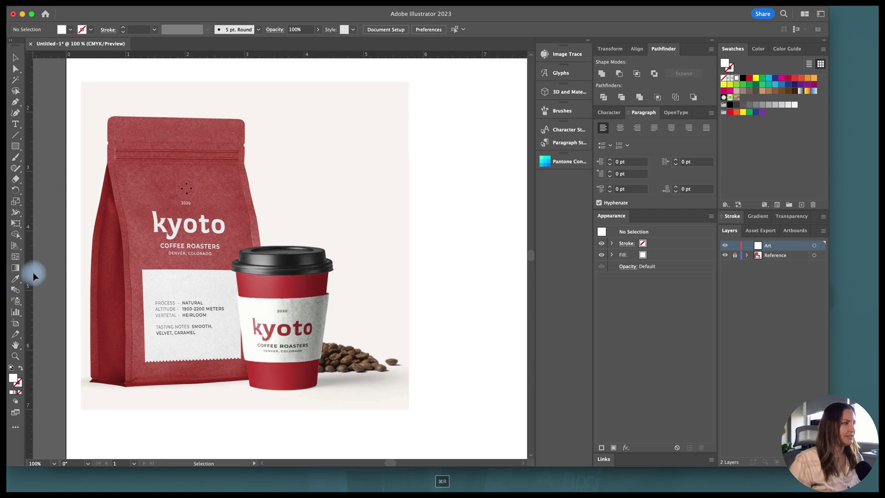
pyautogui.click(15, 146)
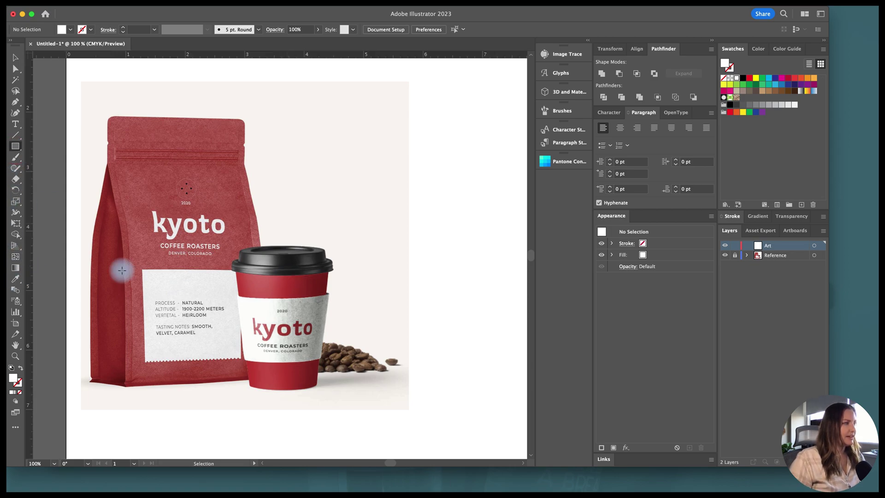
pyautogui.moveTo(236, 272); pyautogui.dragTo(328, 328)
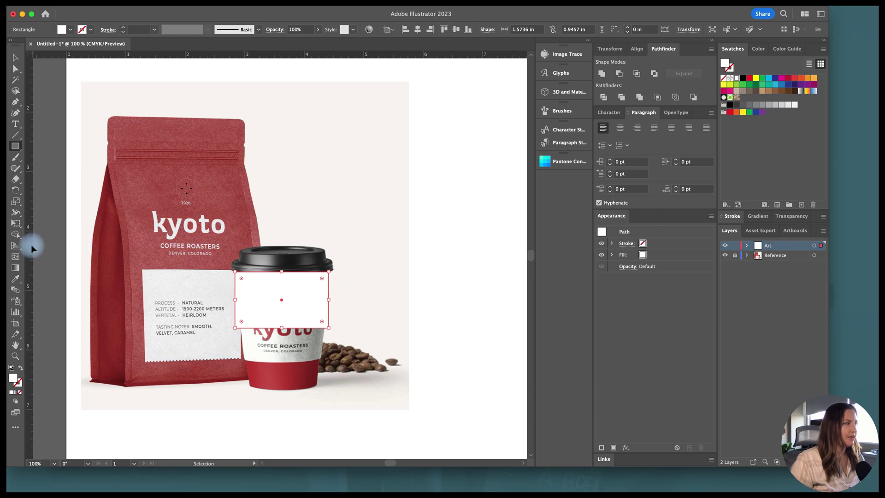
# Place a vertical guide through the rectangle's centre and stretch the rectangle down to the cup's base, about 1.99 in tall
pyautogui.moveTo(31, 244); pyautogui.dragTo(283, 301)
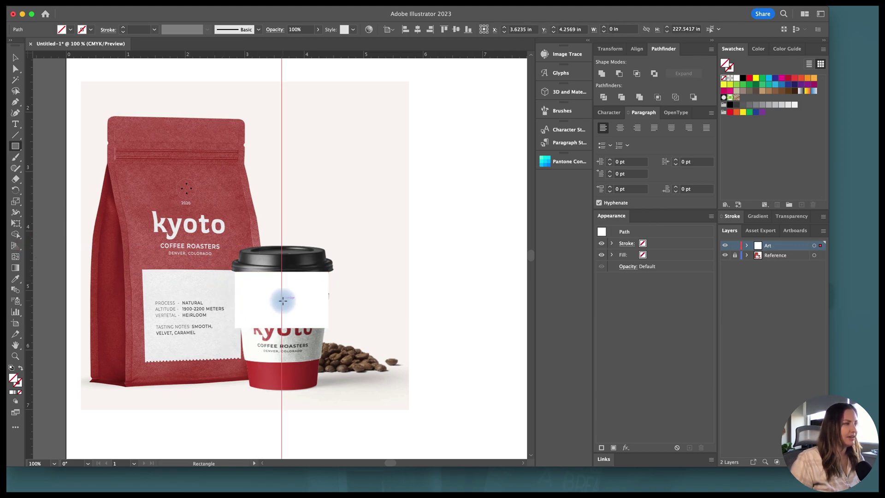
pyautogui.click(16, 57)
pyautogui.click(315, 312)
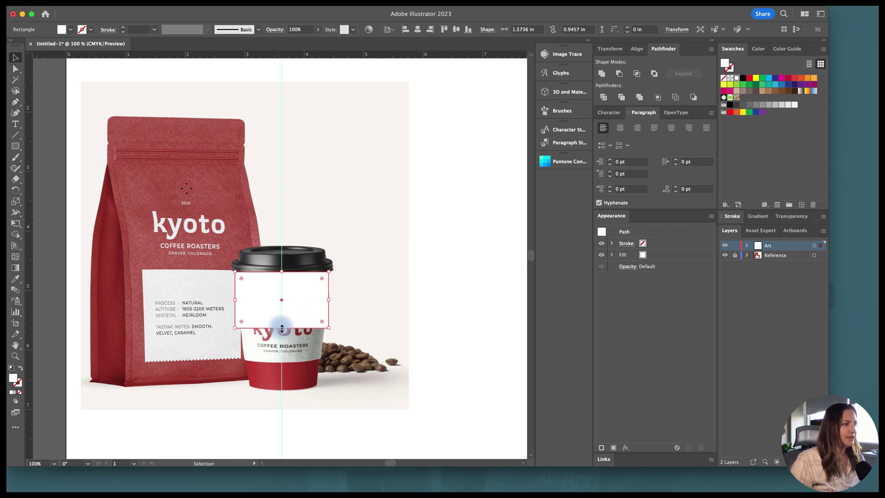
pyautogui.moveTo(282, 328); pyautogui.dragTo(293, 390)
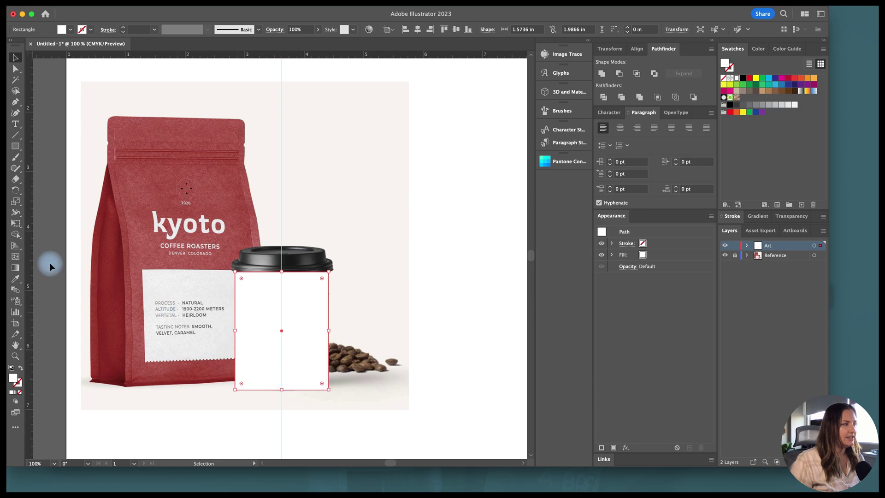
# Cut the rectangle with the Scissors tool where the guide crosses its two horizontal edges, and delete the left half
pyautogui.moveTo(13, 169); pyautogui.dragTo(48, 188)
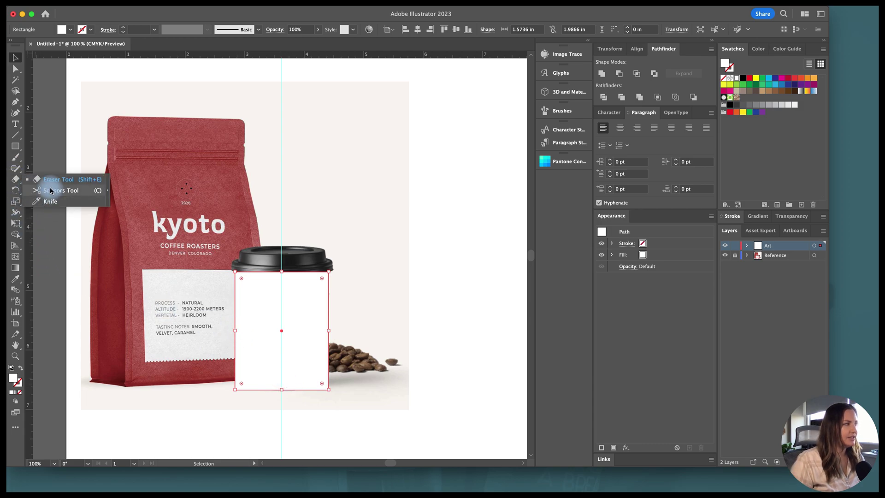
pyautogui.click(281, 390)
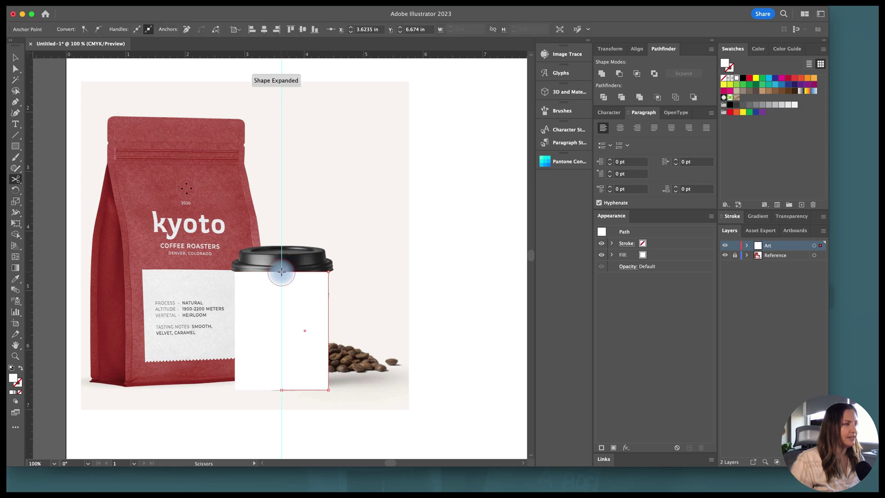
pyautogui.click(282, 272)
pyautogui.press('v')
pyautogui.click(144, 218)
pyautogui.click(266, 314)
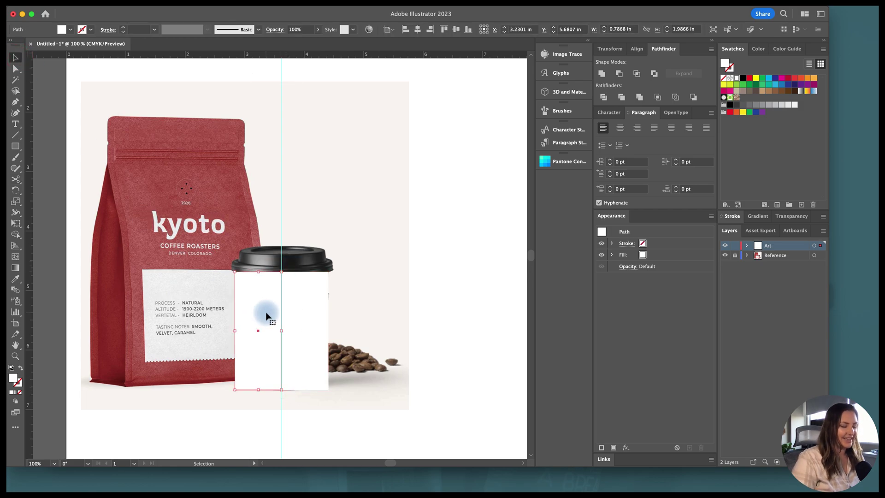
pyautogui.press('Delete')
# Swap the remaining half's fill and stroke, and pull its lower outer corner inward to about X 4.21 in, following the cup's taper
pyautogui.click(305, 308)
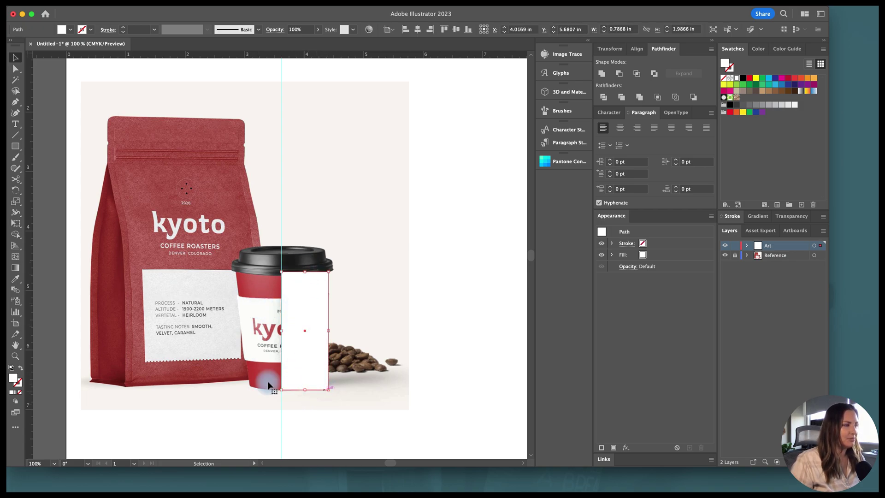
pyautogui.click(21, 367)
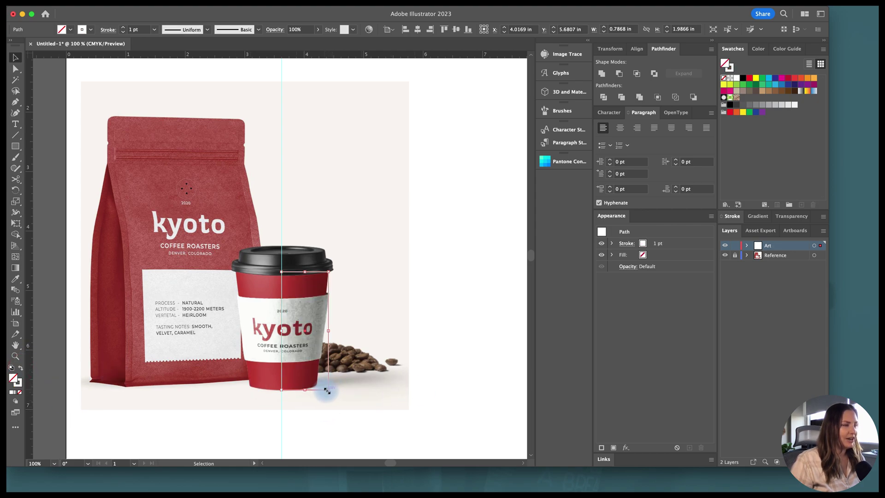
pyautogui.press('a')
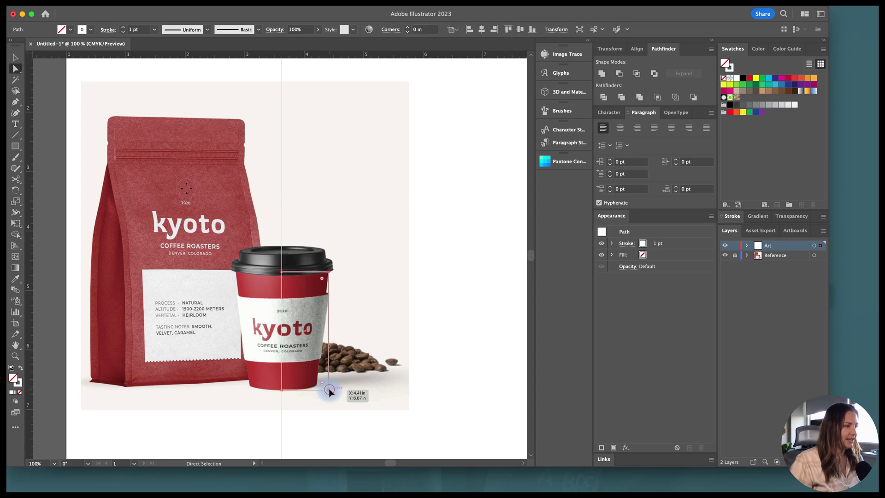
pyautogui.scroll(1, 328, 390)
pyautogui.moveTo(328, 390); pyautogui.dragTo(313, 393)
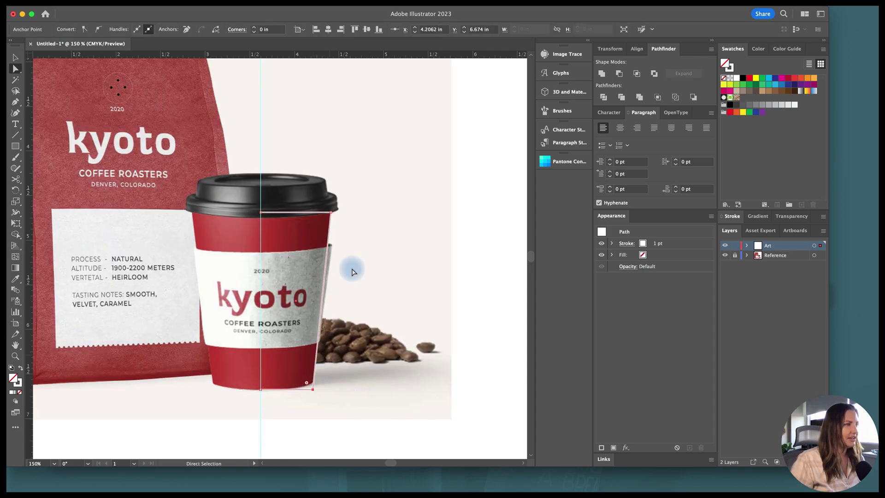
# Delete the outline's upper anchor point on the centre guide and add two anchor points to the base line near its outer corner
pyautogui.press('p')
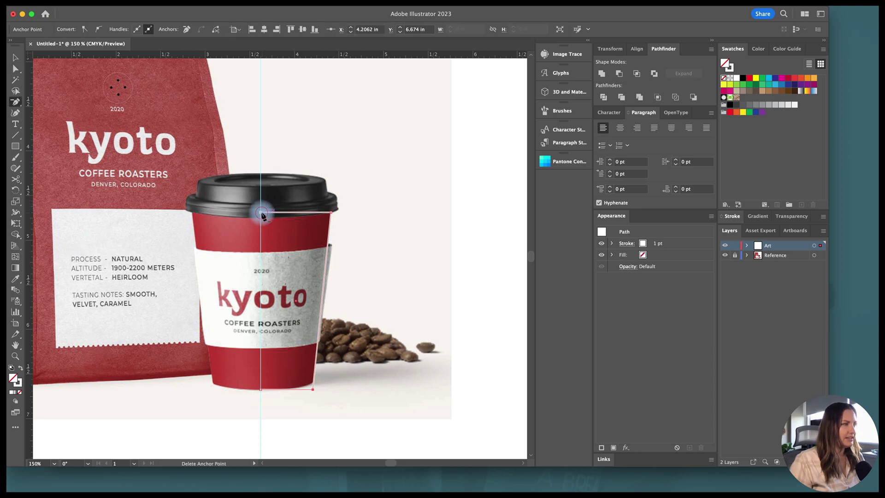
pyautogui.press('v')
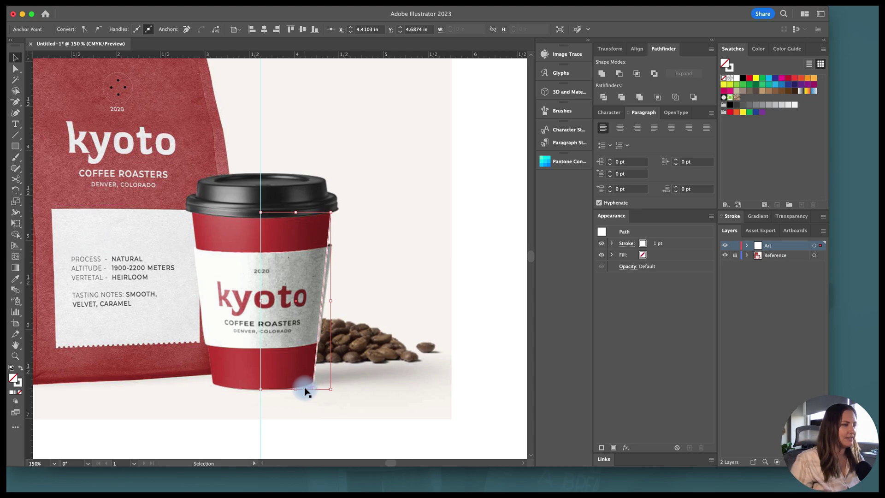
pyautogui.scroll(5, 305, 391)
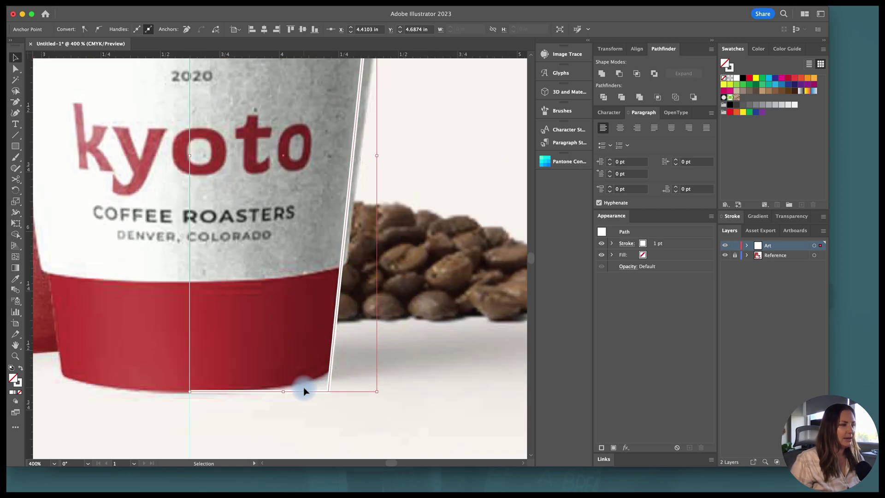
pyautogui.press('+')
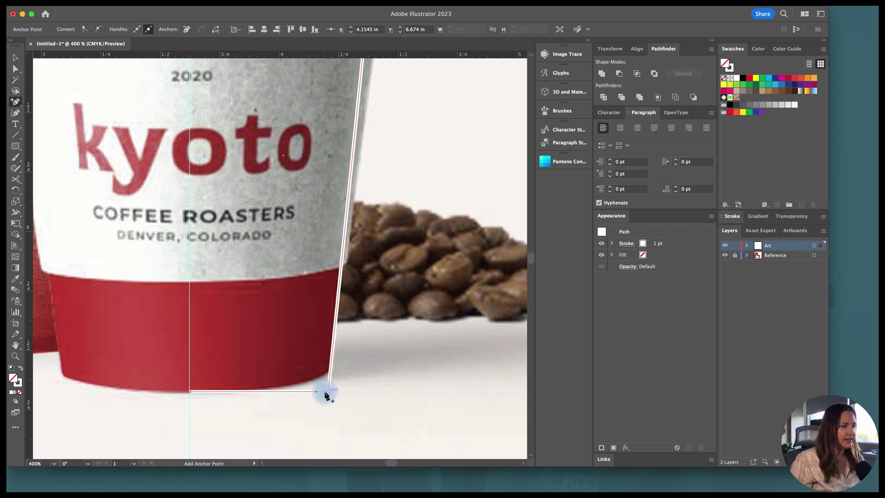
pyautogui.scroll(4, 326, 394)
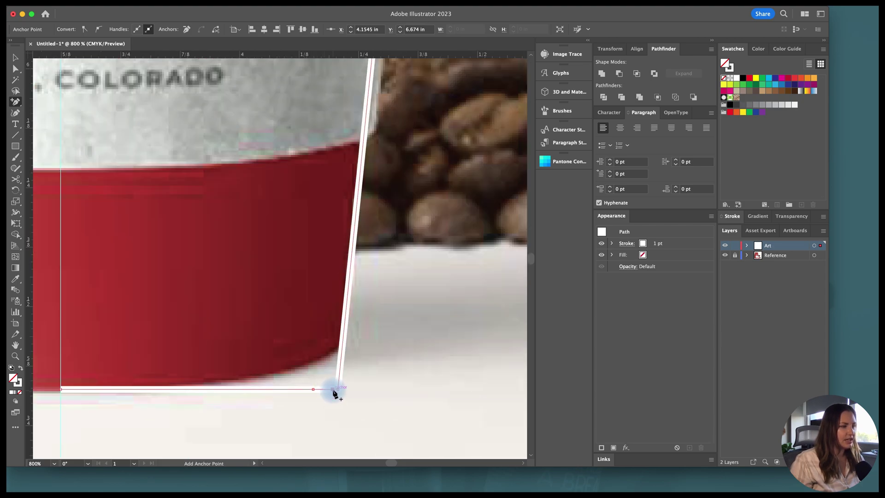
pyautogui.click(333, 391)
pyautogui.scroll(-2, 330, 400)
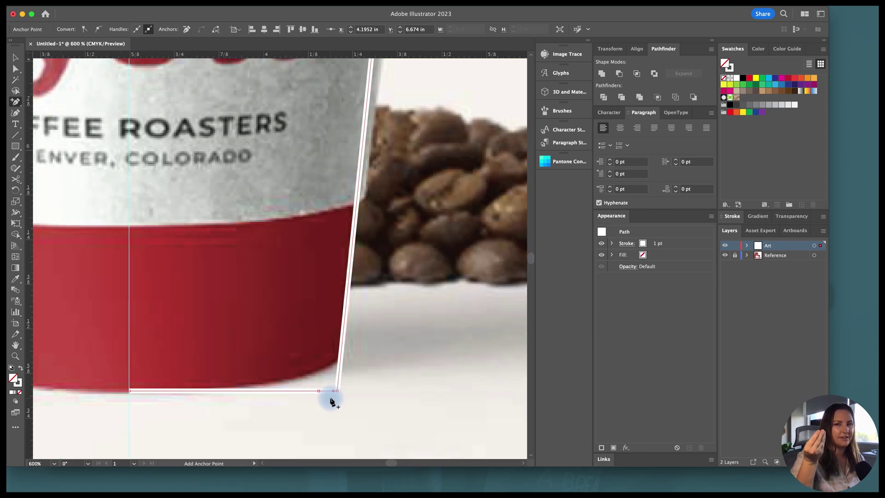
# Raise the base line about 0.05 in, leaving a narrow foot at the outer corner with its inner point at about X 4.19 in
pyautogui.click(15, 68)
pyautogui.click(318, 391)
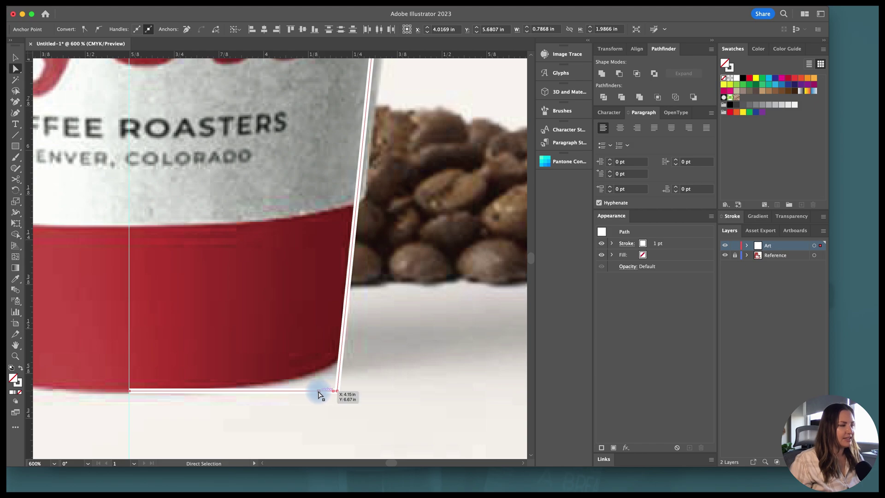
pyautogui.moveTo(318, 391)
pyautogui.mouseDown()
pyautogui.moveTo(316, 371)
pyautogui.moveTo(324, 375)
pyautogui.mouseUp()
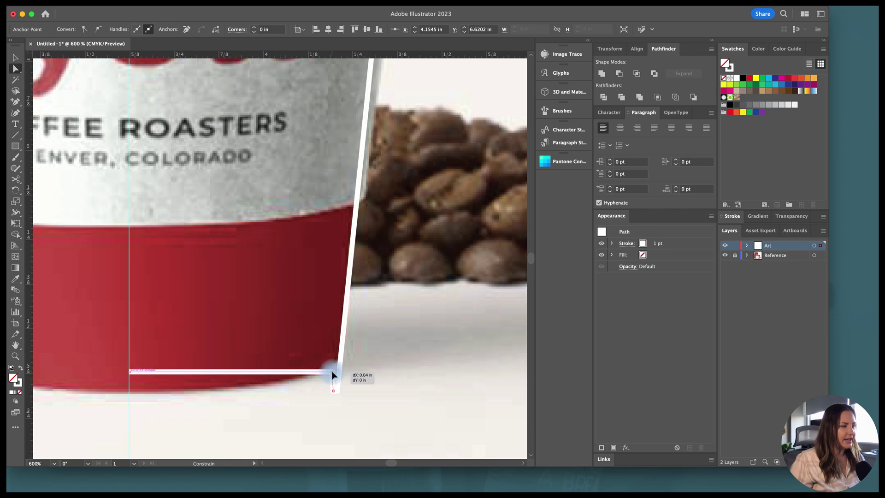
pyautogui.moveTo(333, 375); pyautogui.dragTo(333, 375)
# Offset the cup outline path by a small distance with miter joins to create the wall thickness
pyautogui.press('super+minus')
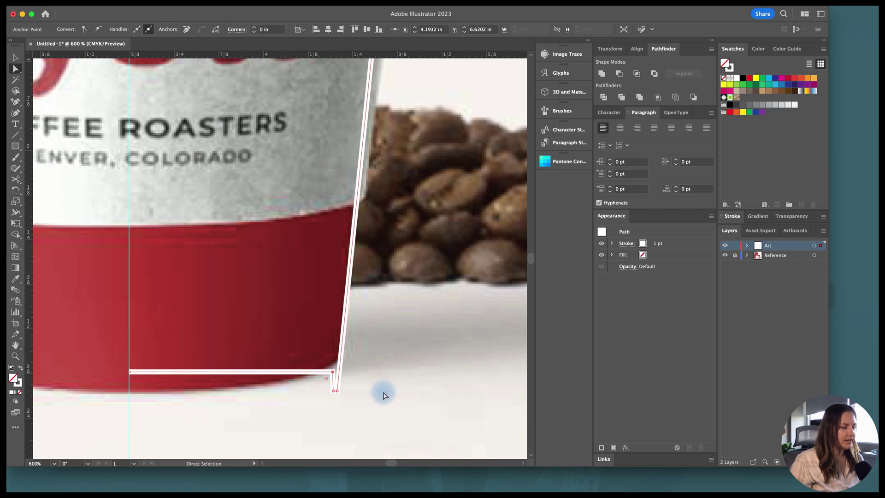
pyautogui.press('v')
pyautogui.press('super+minus')
pyautogui.click(116, 3)
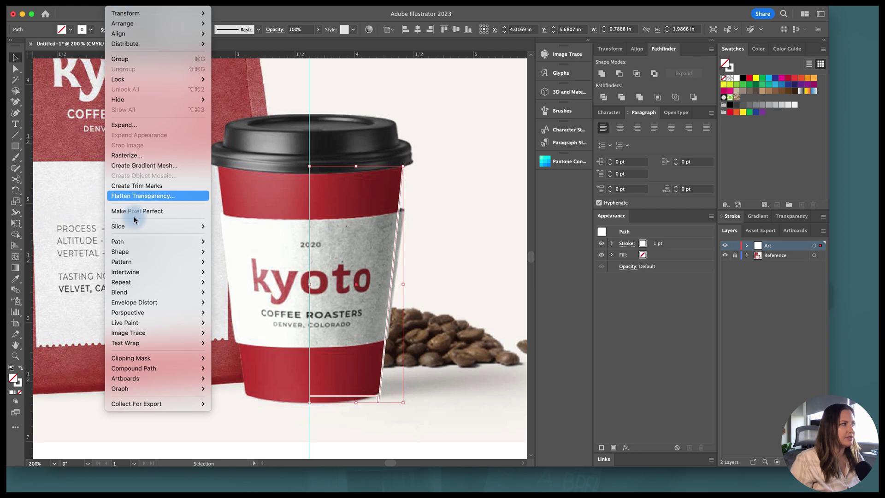
pyautogui.moveTo(166, 241)
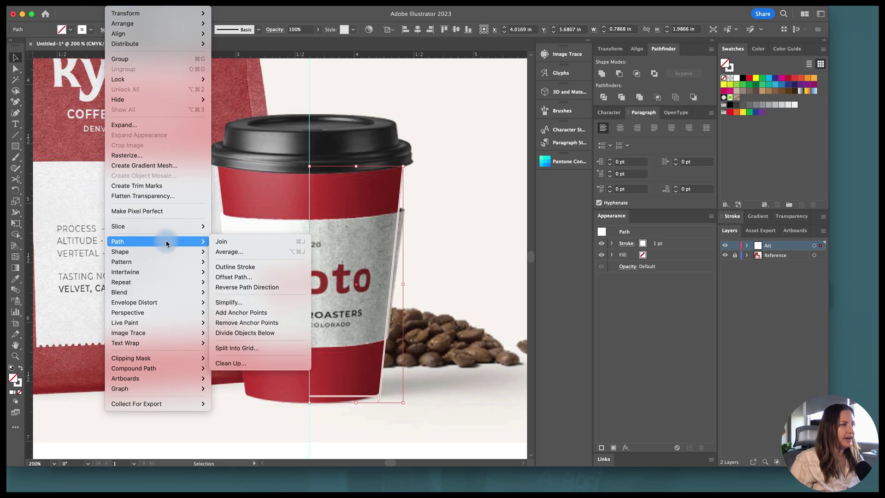
pyautogui.click(238, 277)
pyautogui.moveTo(461, 215); pyautogui.dragTo(510, 247)
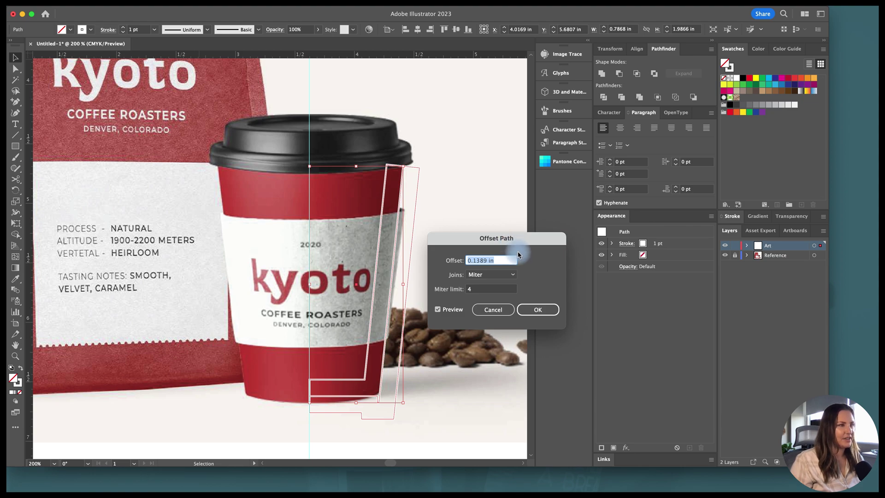
pyautogui.write('.1')
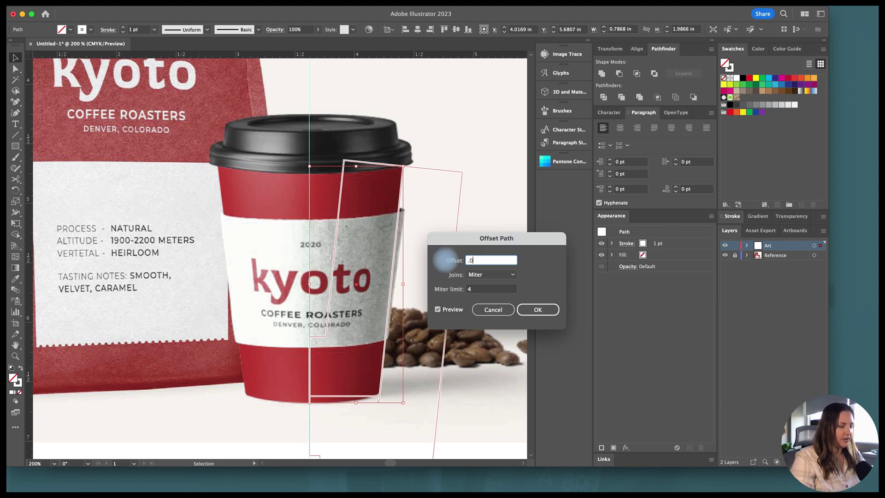
pyautogui.press('Return')
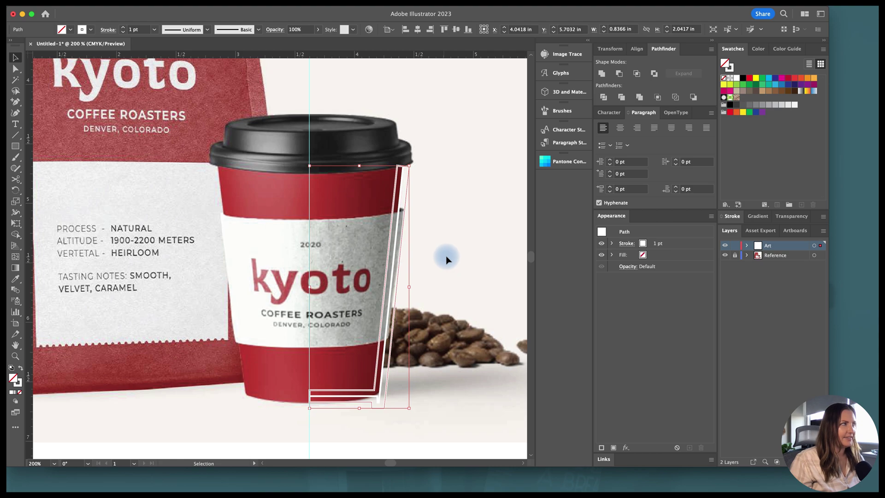
# Cut the offset path with the Scissors tool at the original outline's base and rim endpoints, and delete its outer portion
pyautogui.click(447, 260)
pyautogui.press('c')
pyautogui.scroll(3, 315, 413)
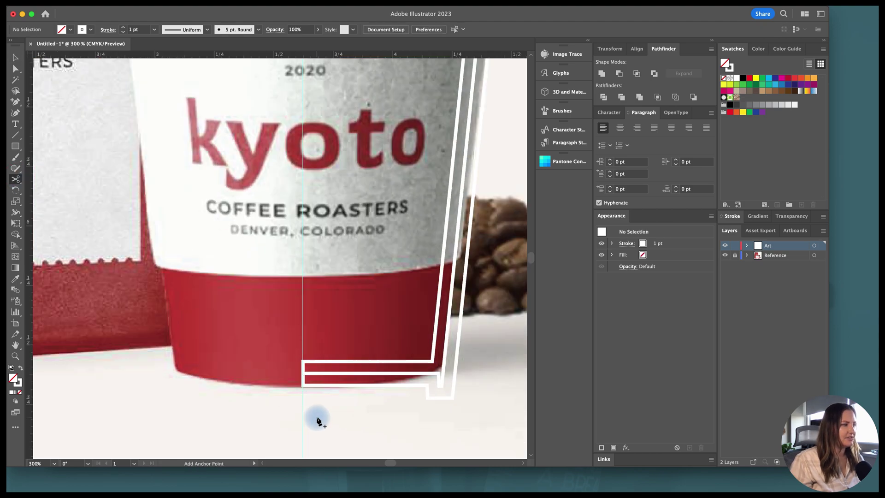
pyautogui.click(299, 360)
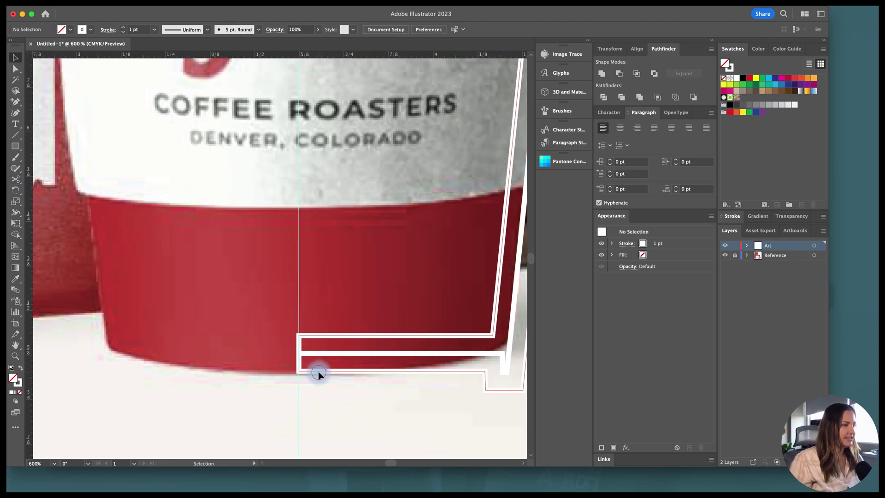
pyautogui.press('v')
pyautogui.click(17, 180)
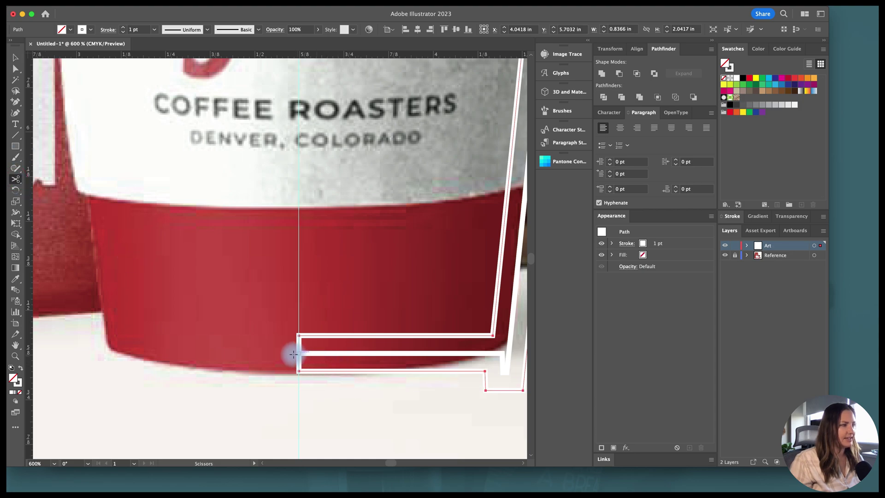
pyautogui.click(299, 355)
pyautogui.scroll(-2, 362, 372)
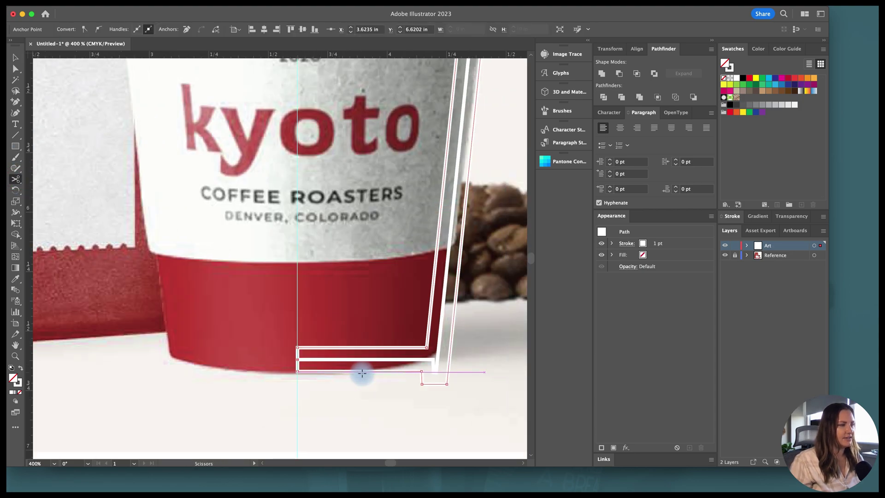
pyautogui.scroll(6, 362, 372)
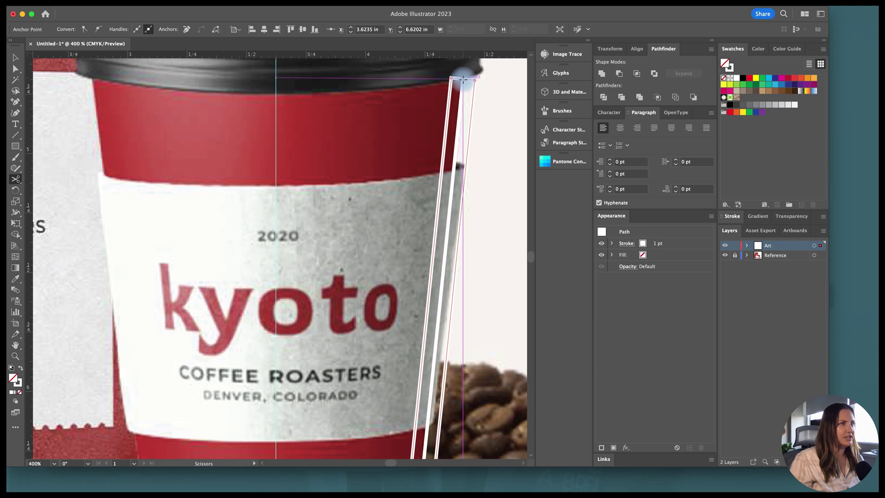
pyautogui.click(463, 79)
pyautogui.press('v')
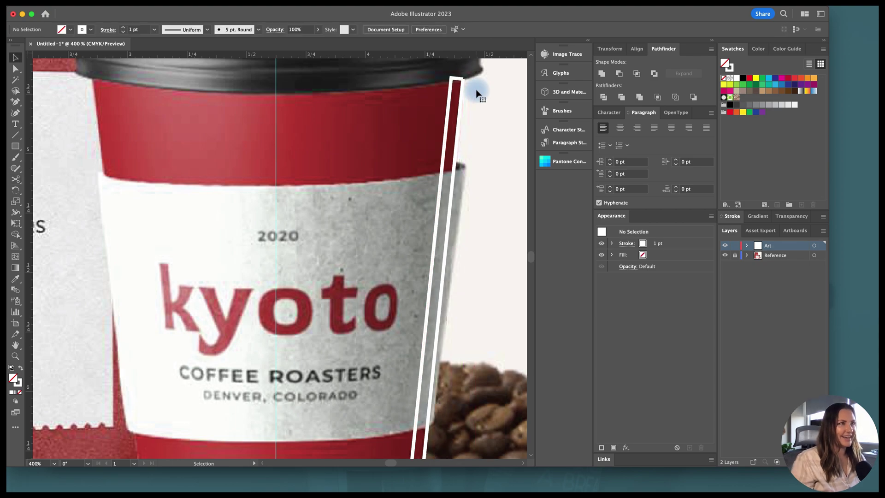
# Join the remaining inner offset line with the original cup outline into one path
pyautogui.scroll(-1, 475, 99)
pyautogui.scroll(1, 474, 99)
pyautogui.click(450, 94)
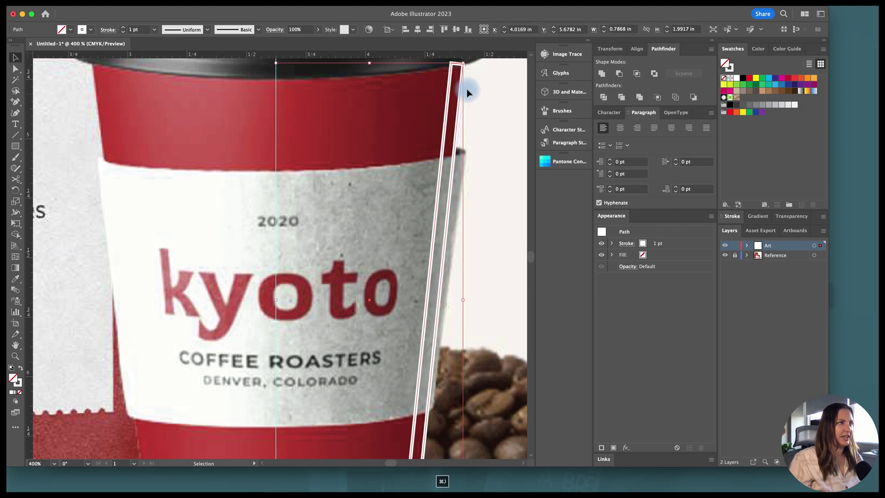
# Align the two anchor points at the top of the cup wall vertically so the rim edge is horizontal
pyautogui.click(456, 65)
pyautogui.scroll(1, 463, 68)
pyautogui.scroll(1, 464, 68)
pyautogui.press('a')
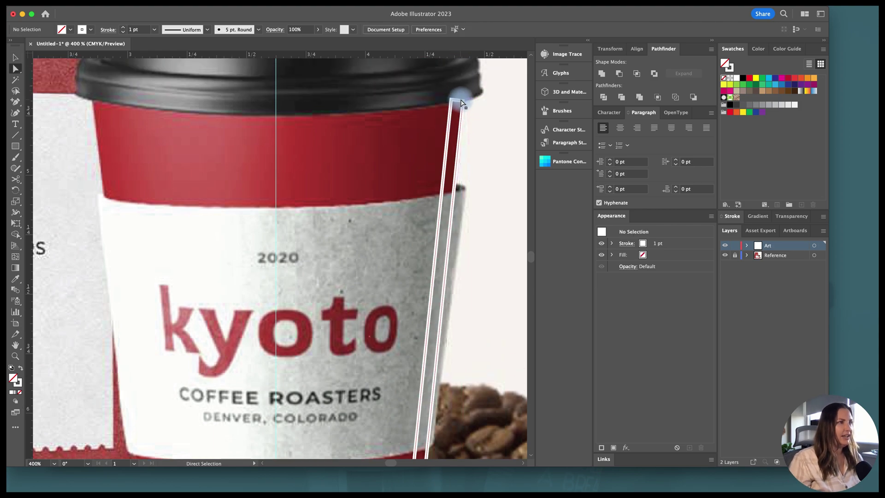
pyautogui.scroll(2, 459, 108)
pyautogui.click(428, 155)
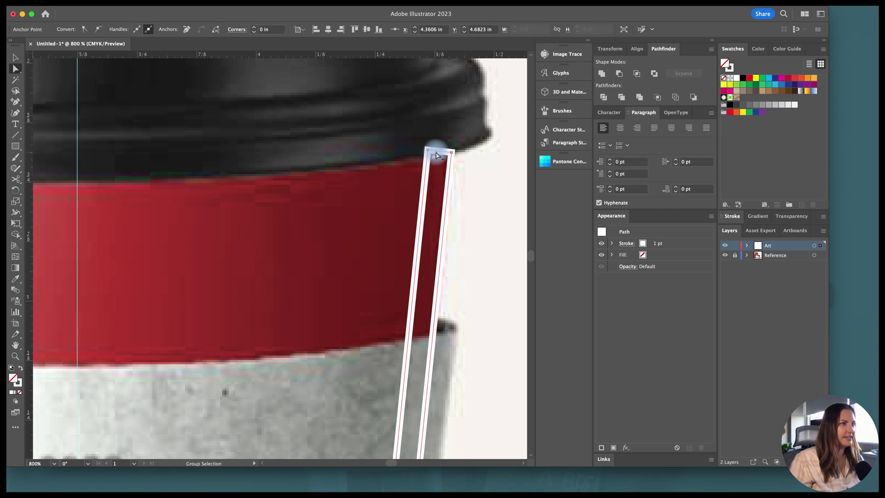
pyautogui.scroll(3, 470, 157)
pyautogui.click(471, 155)
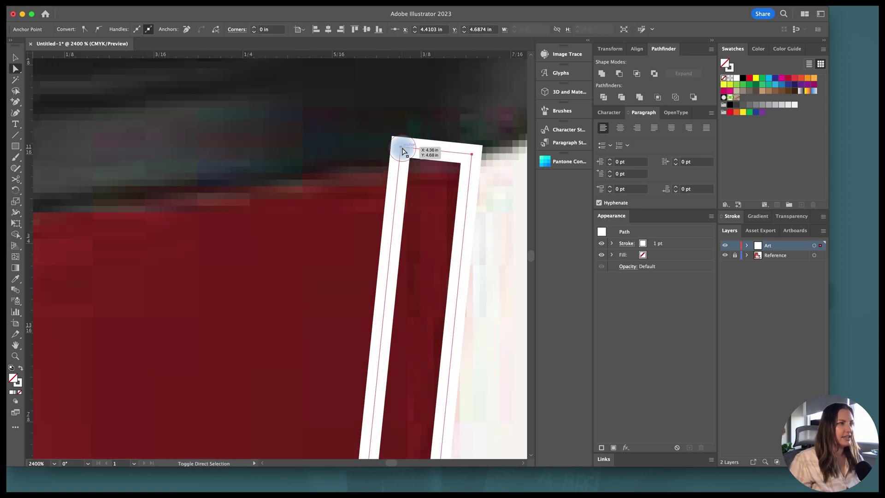
pyautogui.keyDown('shift'); pyautogui.click(403, 151); pyautogui.keyUp('shift')
pyautogui.click(637, 48)
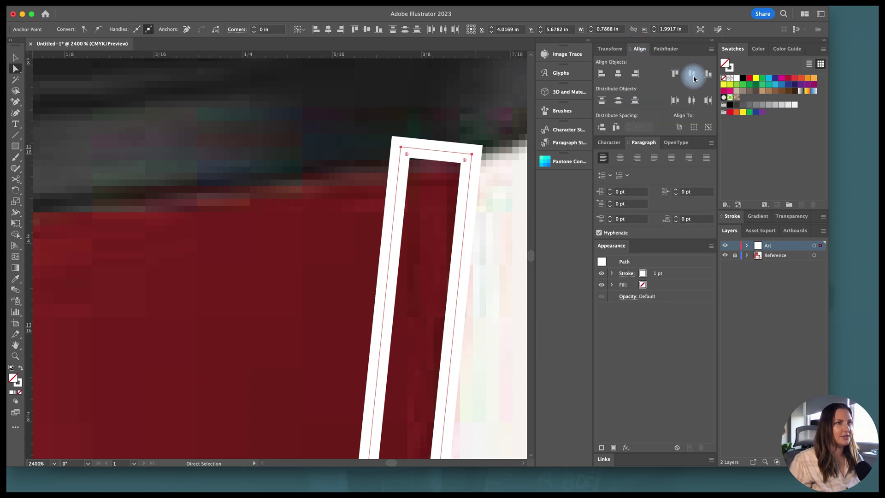
pyautogui.click(692, 74)
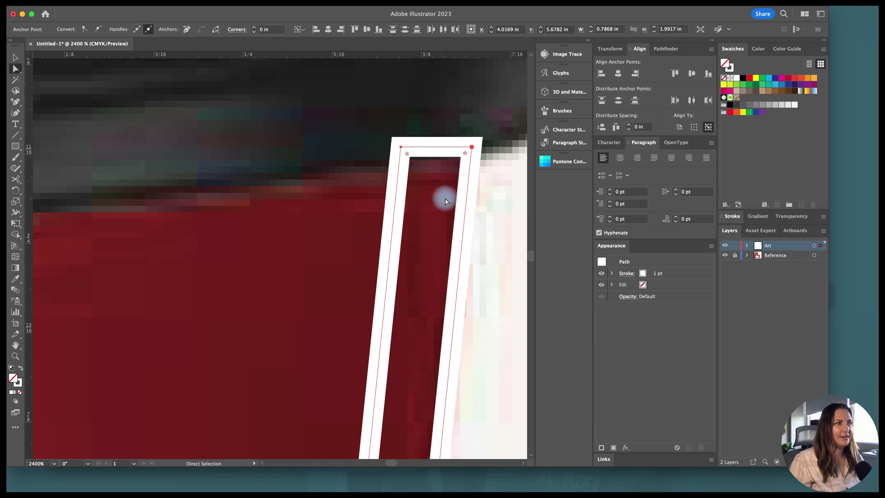
# Straighten the narrow foot at the cup profile's outer base corner by aligning its anchor points
pyautogui.press('super+0')
pyautogui.scroll(-3, 444, 201)
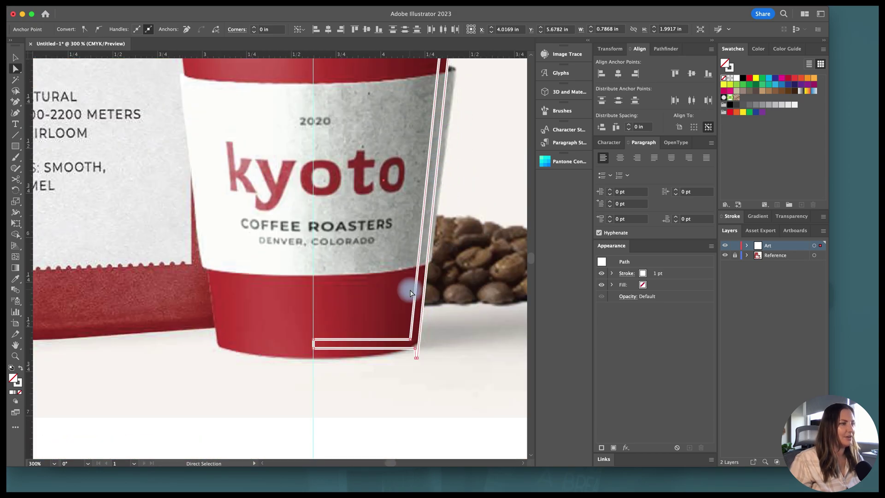
pyautogui.click(415, 355)
pyautogui.scroll(2, 395, 356)
pyautogui.moveTo(286, 337); pyautogui.dragTo(287, 341)
pyautogui.click(449, 355)
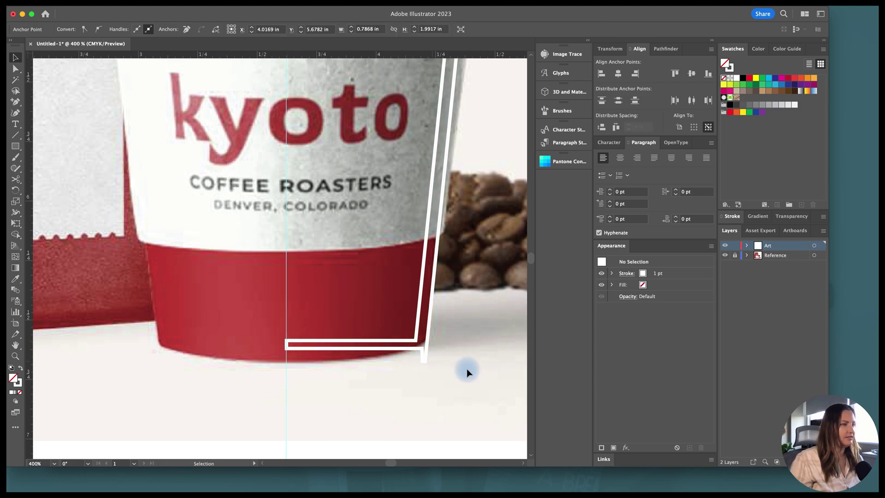
pyautogui.press('super+minus')
pyautogui.press('super+minus')
pyautogui.press('a')
pyautogui.click(449, 355)
pyautogui.press('super+plus')
pyautogui.press('super+plus')
pyautogui.press('super+plus')
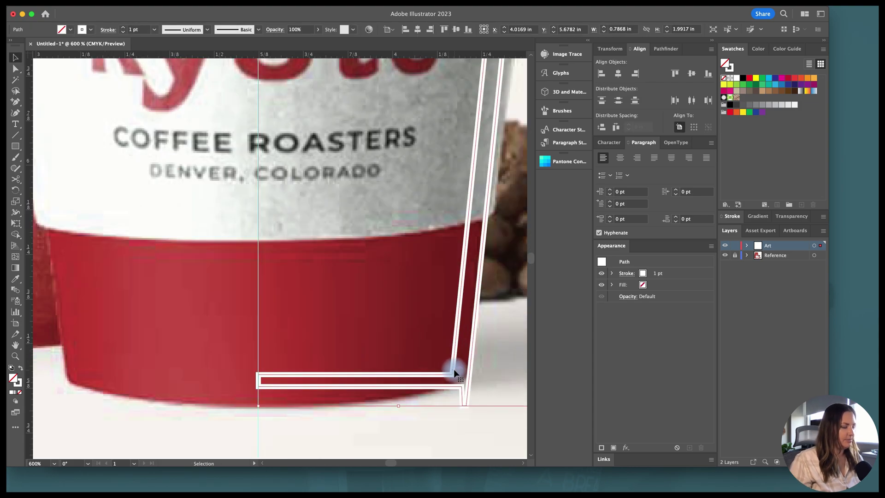
pyautogui.press('super+minus')
pyautogui.press('super+minus')
pyautogui.press('super+minus')
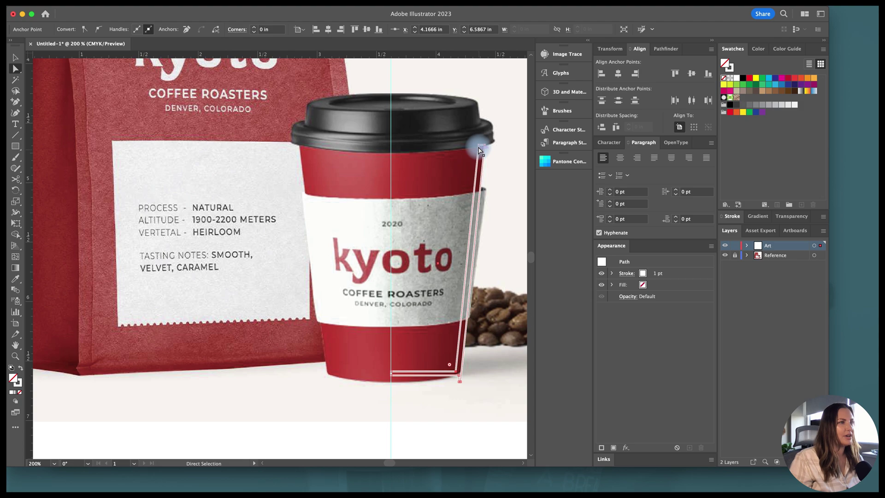
pyautogui.press('super+plus')
pyautogui.press('super+plus')
pyautogui.moveTo(421, 385); pyautogui.dragTo(424, 382)
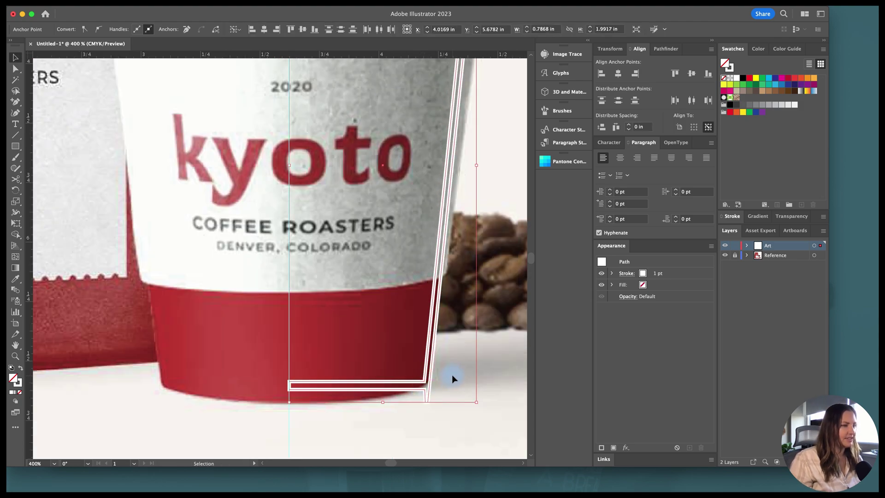
pyautogui.press('super+minus')
pyautogui.press('super+minus')
pyautogui.press('super+minus')
pyautogui.press('v')
pyautogui.click(465, 381)
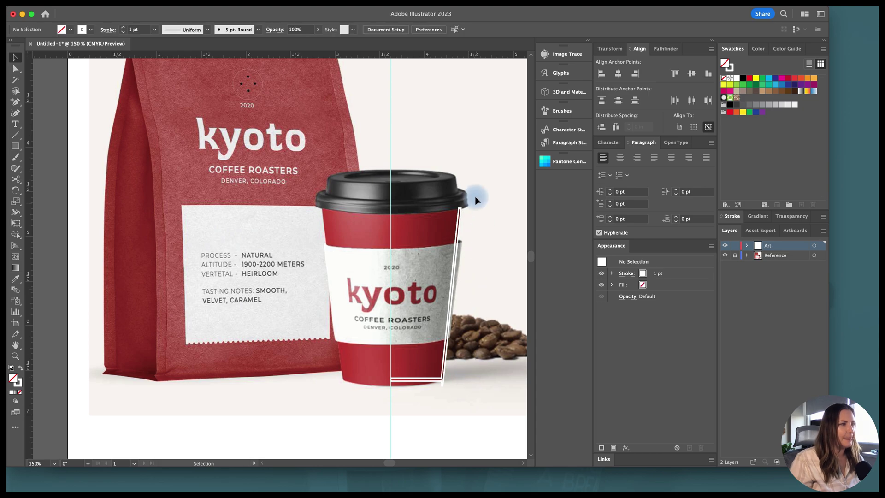
# Draw a circle about 0.044 in across and place it over the outer corner of the cup's rim
pyautogui.scroll(1, 492, 202)
pyautogui.scroll(4, 491, 203)
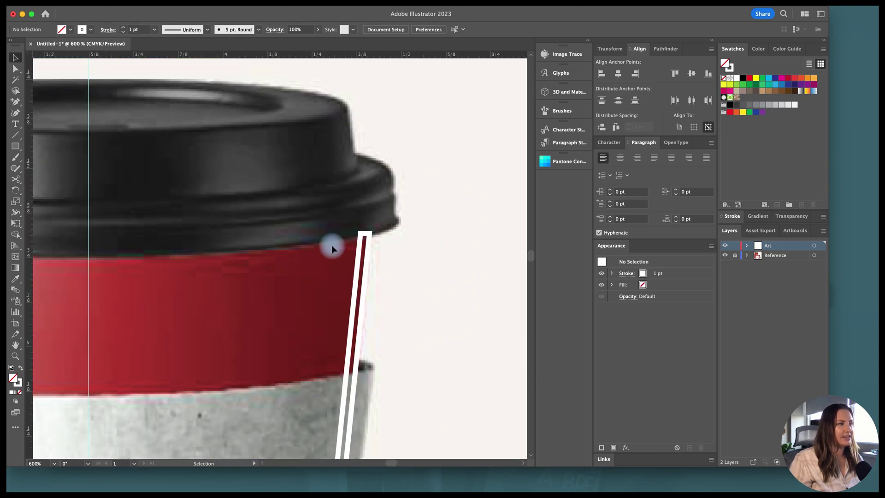
pyautogui.moveTo(366, 237); pyautogui.dragTo(371, 237)
pyautogui.press('l')
pyautogui.moveTo(400, 242); pyautogui.dragTo(416, 258)
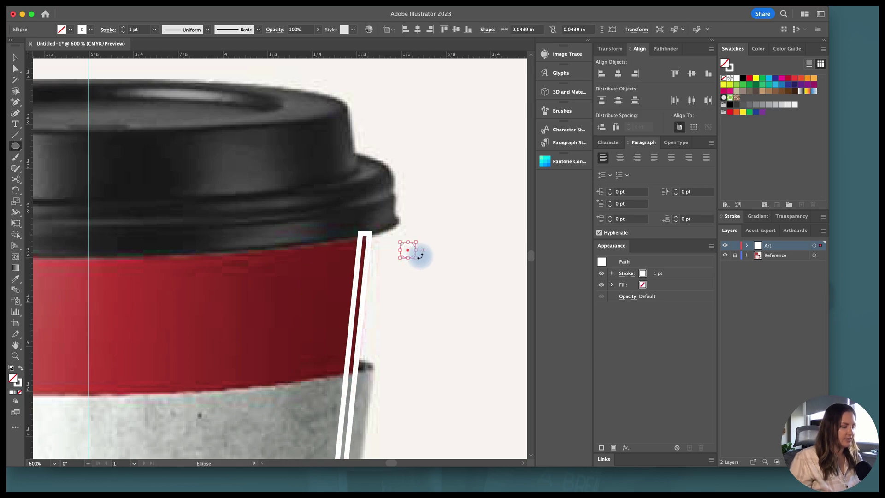
pyautogui.press('v')
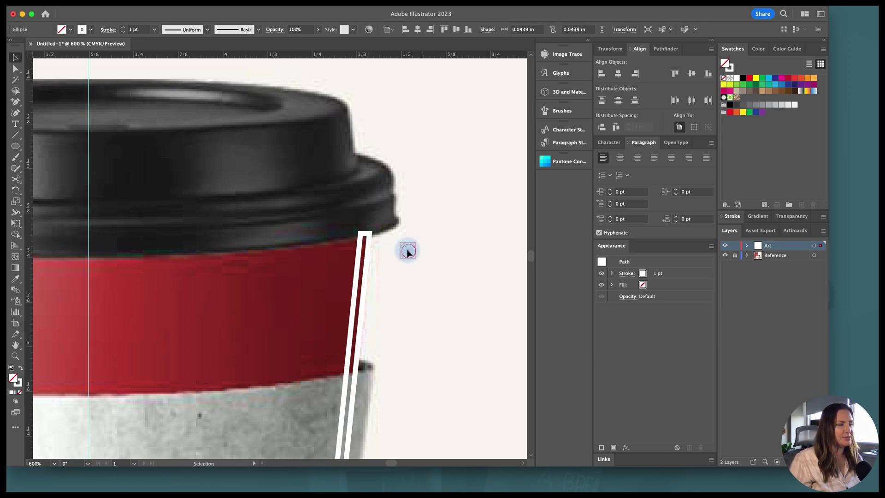
pyautogui.moveTo(407, 252); pyautogui.dragTo(368, 240)
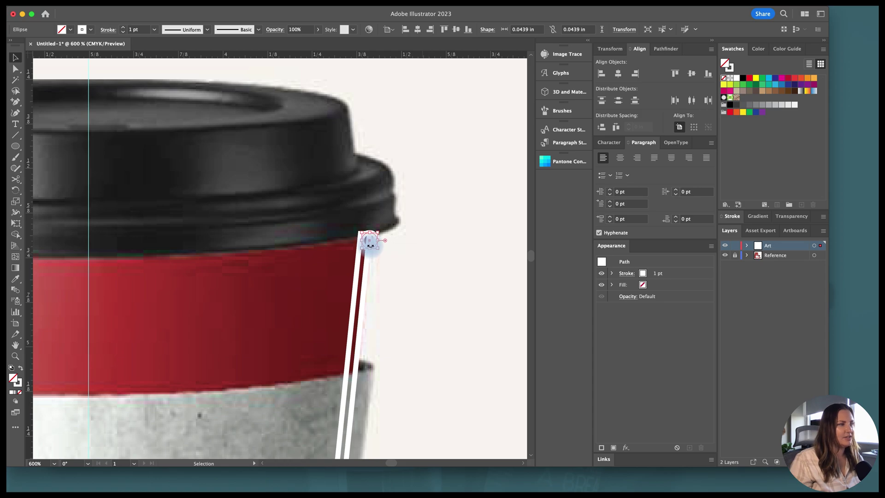
# Unite the small rim circle with the cup profile into one shape
pyautogui.keyDown('shift'); pyautogui.click(367, 261); pyautogui.keyUp('shift')
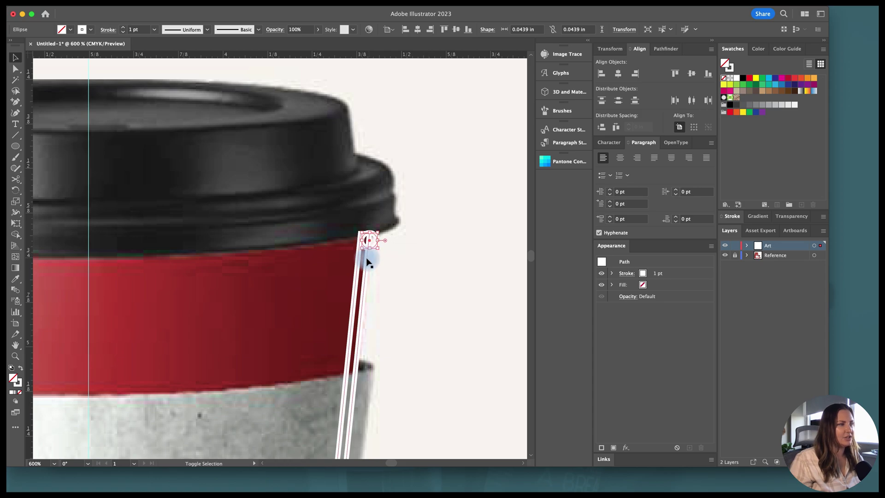
pyautogui.click(662, 49)
pyautogui.click(603, 74)
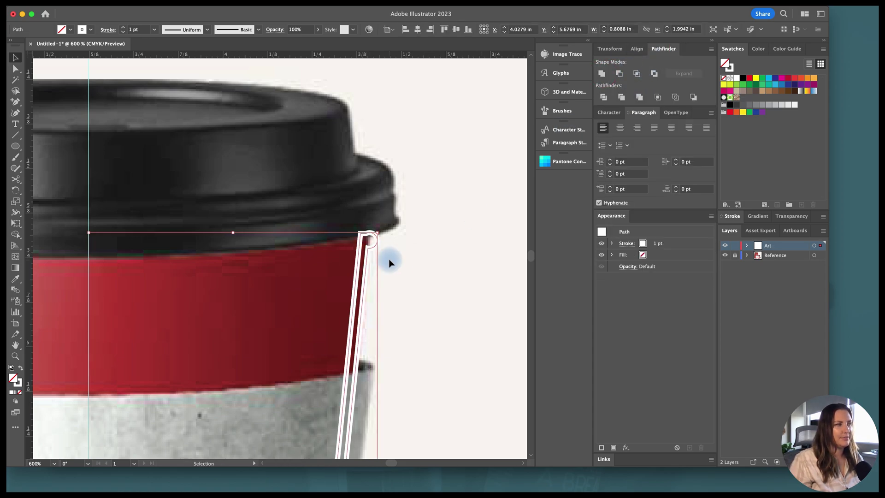
# Level the top edge of the rolled rim and round its inner corner with a radius of about 0.014 in
pyautogui.scroll(4, 369, 240)
pyautogui.press('a')
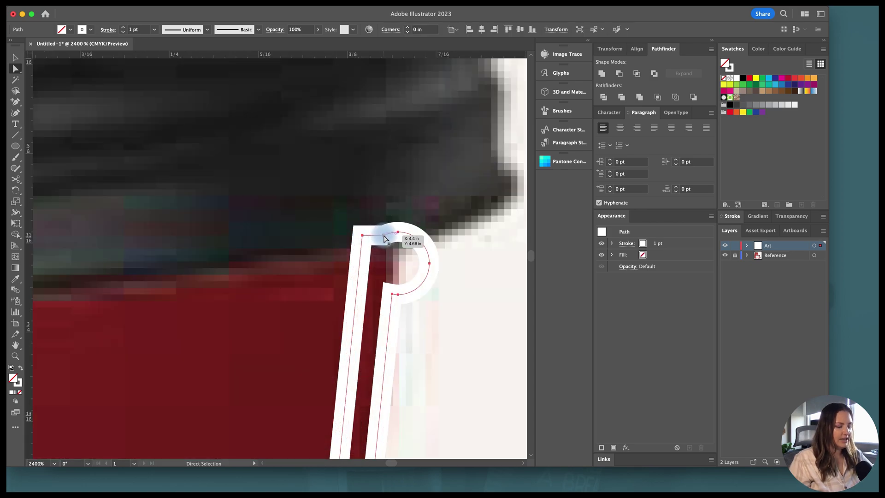
pyautogui.click(398, 232)
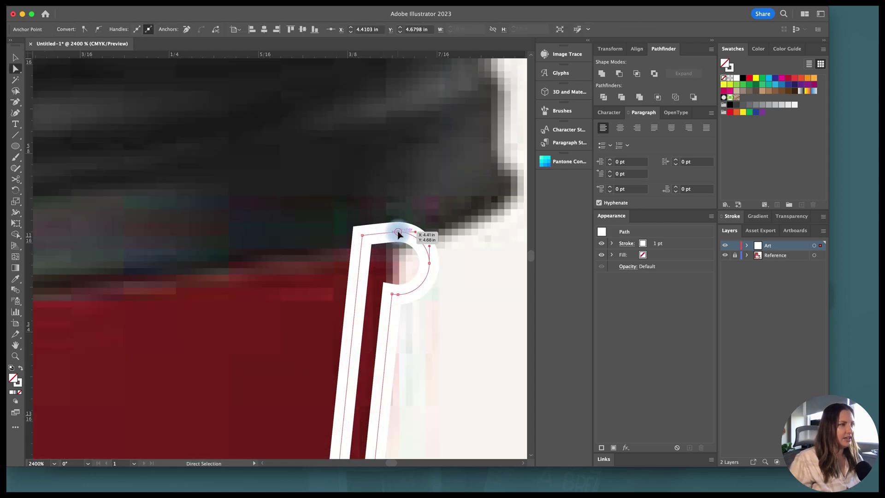
pyautogui.moveTo(398, 233); pyautogui.dragTo(382, 258)
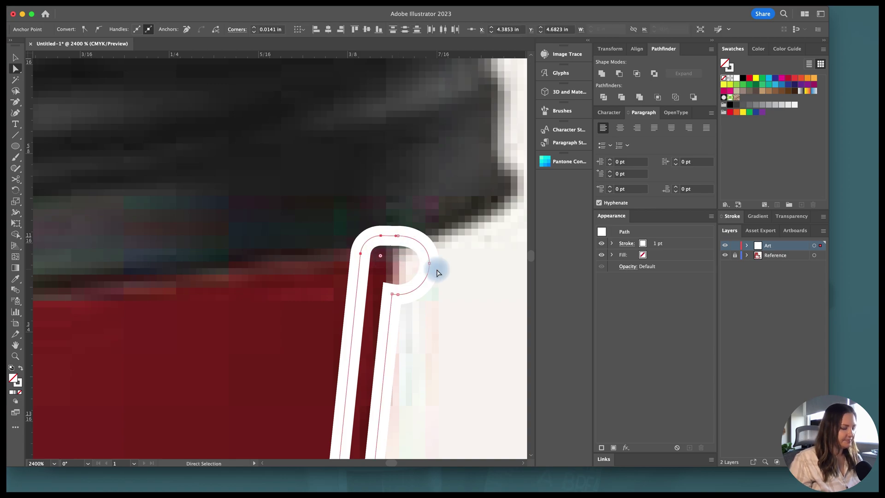
pyautogui.press('v')
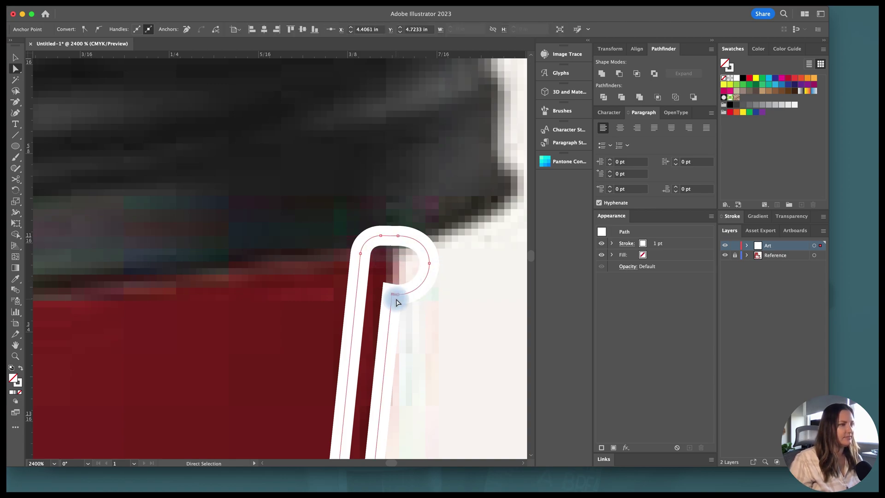
pyautogui.click(450, 304)
# Swap the cup profile's fill and stroke, giving it a white fill and no stroke
pyautogui.scroll(-7, 450, 304)
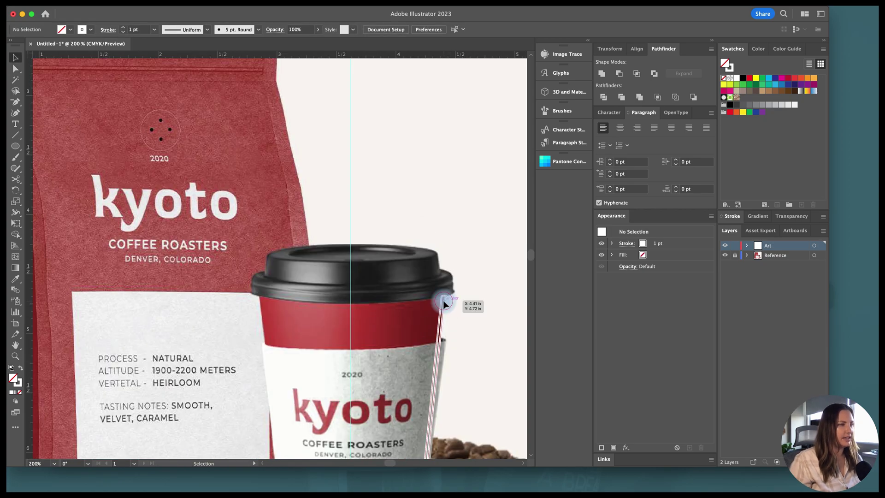
pyautogui.click(446, 305)
pyautogui.click(19, 370)
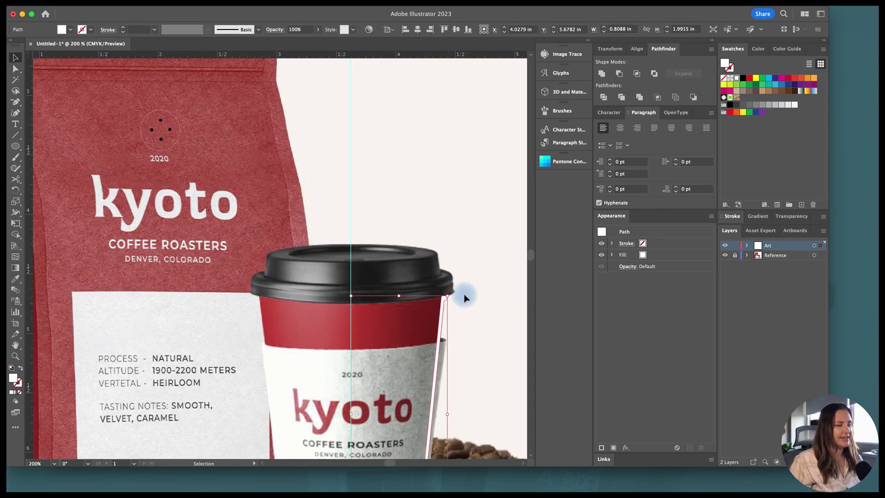
# Apply a 3D Revolve to the cup profile, using a 360° angle and the left edge as the axis
pyautogui.scroll(-5, 465, 298)
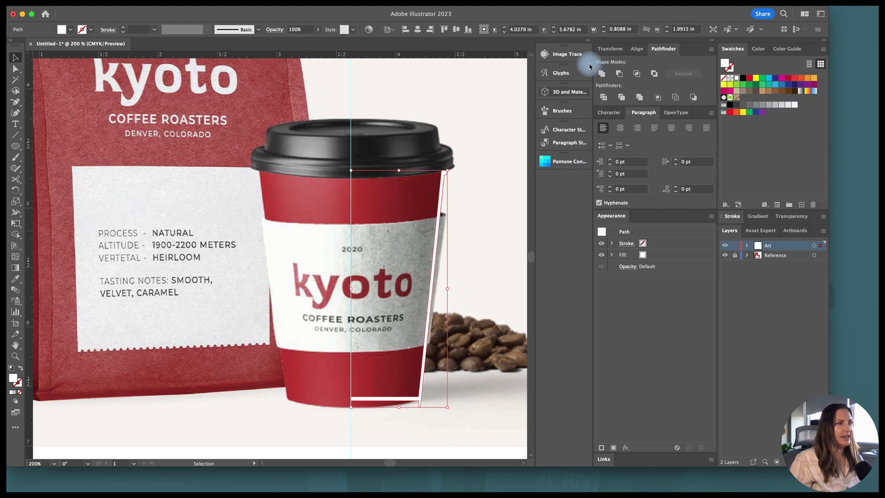
pyautogui.click(576, 94)
pyautogui.hscroll(5, 307, 117)
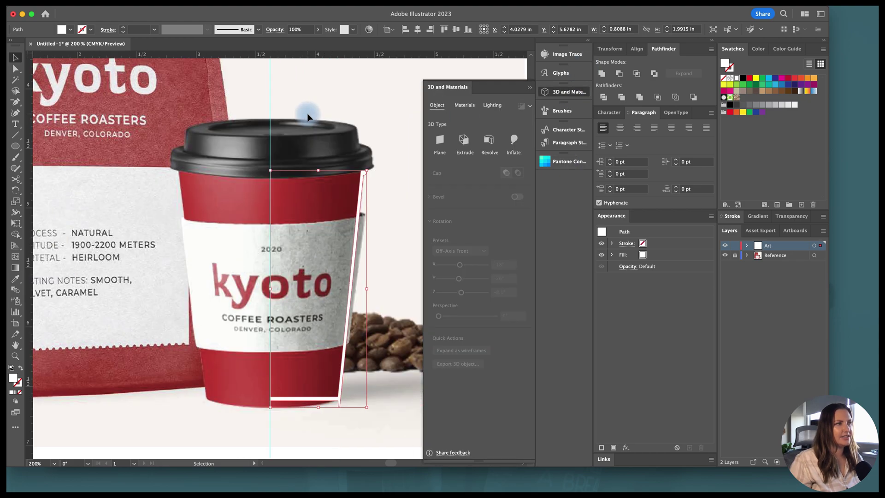
pyautogui.click(489, 140)
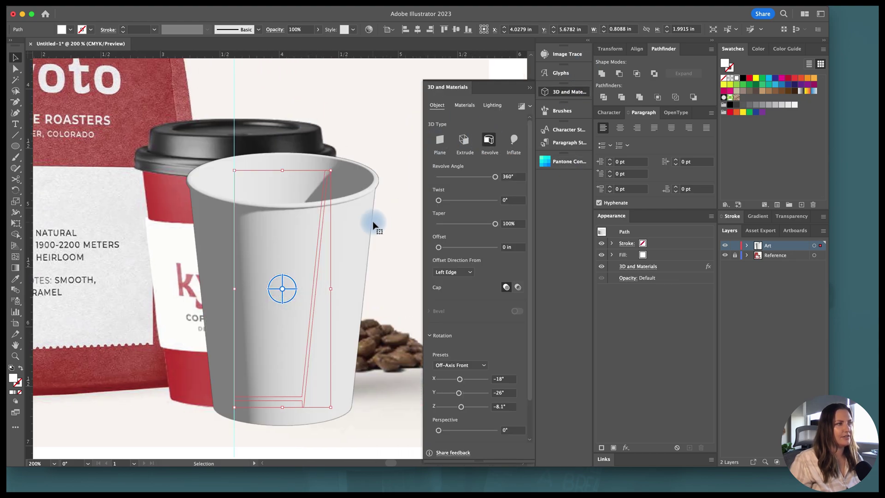
pyautogui.click(400, 227)
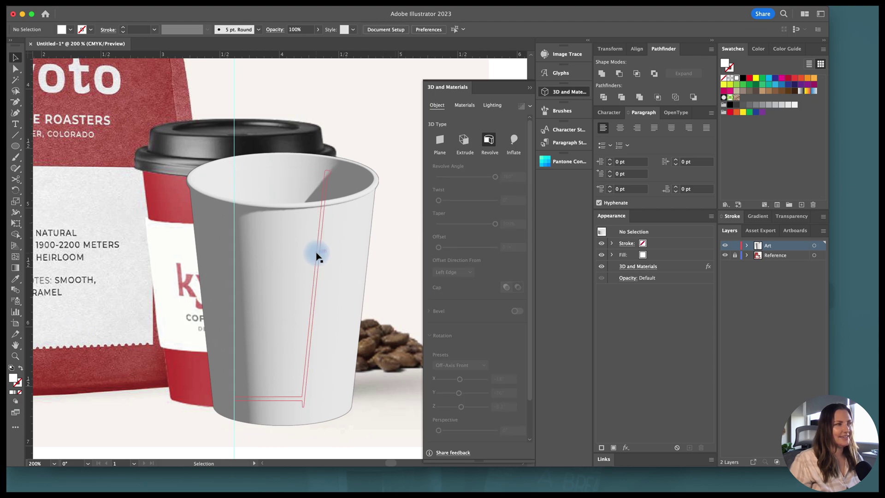
# Move the revolved 3D cup off the photographed cup to the blank area beside the reference photo
pyautogui.press('super+1')
pyautogui.click(254, 253)
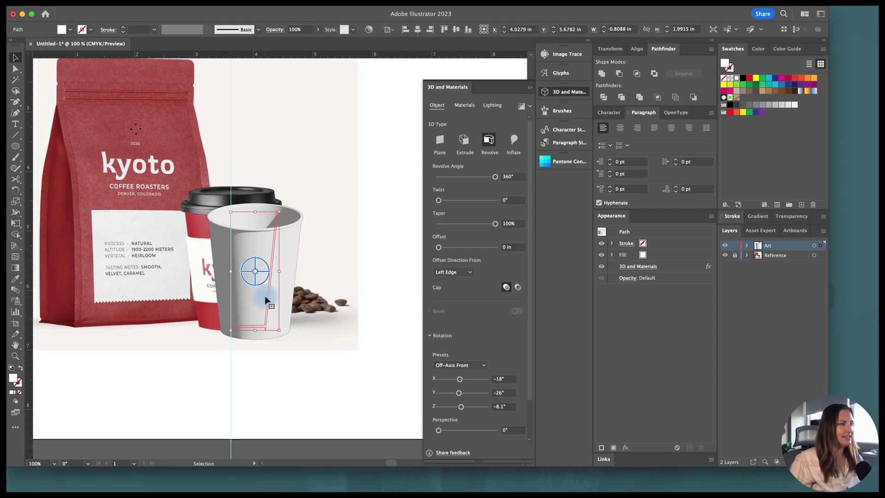
pyautogui.moveTo(270, 291); pyautogui.dragTo(395, 185)
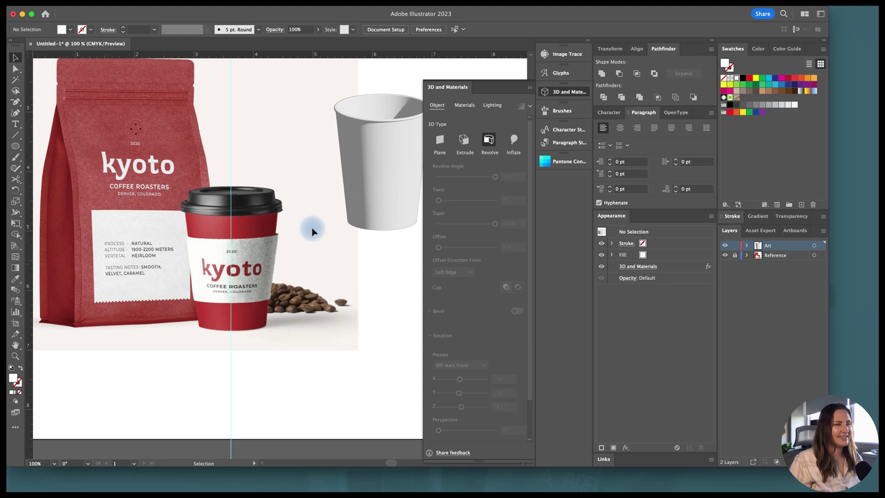
# Draw an unfilled rectangle with a white stroke, about 0.11 by 0.35 in, from the centre guide over the photographed lid
pyautogui.click(222, 189)
pyautogui.press('m')
pyautogui.hotkey('shift', 'x')
pyautogui.press('super+plus')
pyautogui.press('super+plus')
pyautogui.press('super+plus')
pyautogui.press('super+plus')
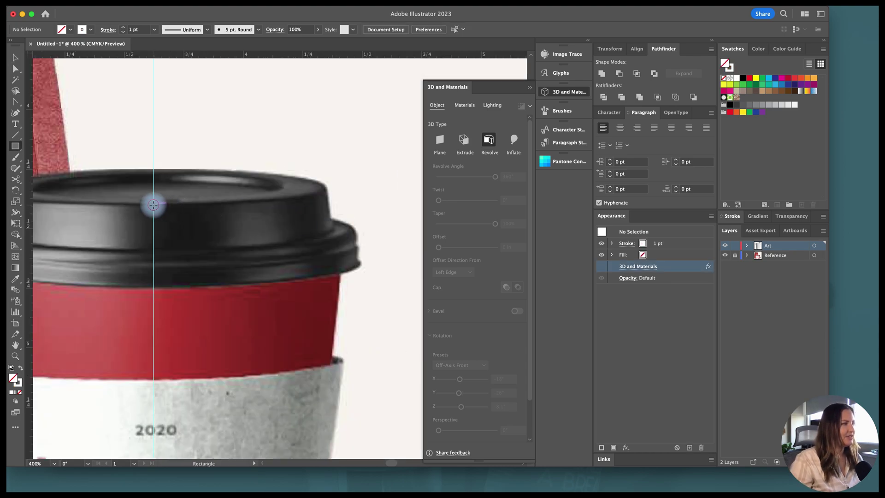
pyautogui.moveTo(153, 205); pyautogui.dragTo(181, 287)
pyautogui.press('v')
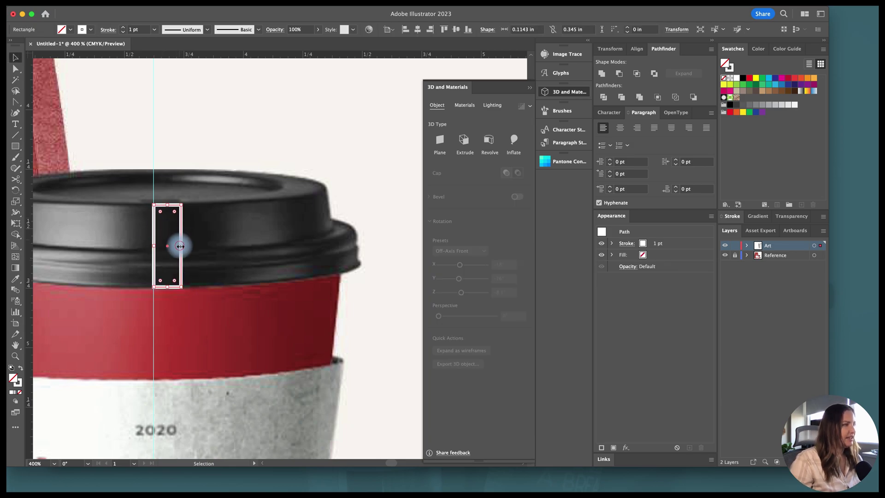
# Widen the lid rectangle to about 0.74 in, reaching the upper lid's outer edge, and set its stroke to 1 pt
pyautogui.moveTo(180, 246); pyautogui.dragTo(329, 246)
pyautogui.click(155, 29)
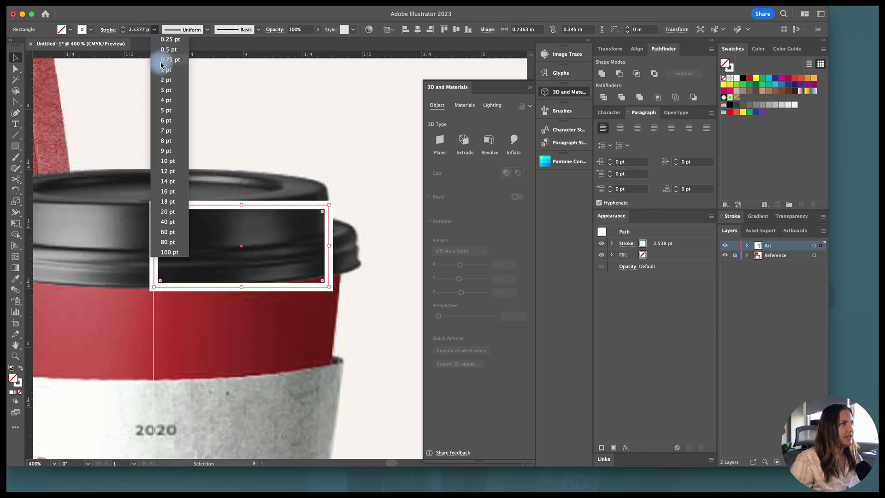
pyautogui.click(166, 69)
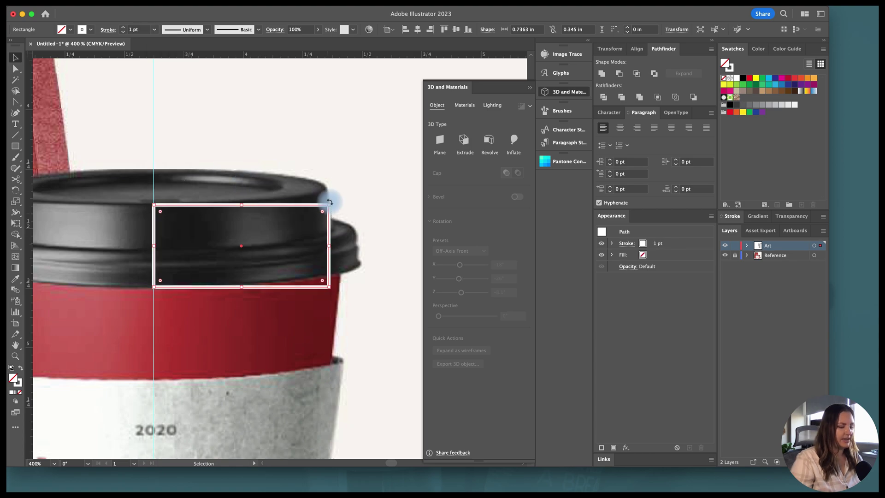
# Add two anchor points to the lid rectangle's right edge and pull the upper one outward about 0.05 in to form the rim ledge
pyautogui.press('+')
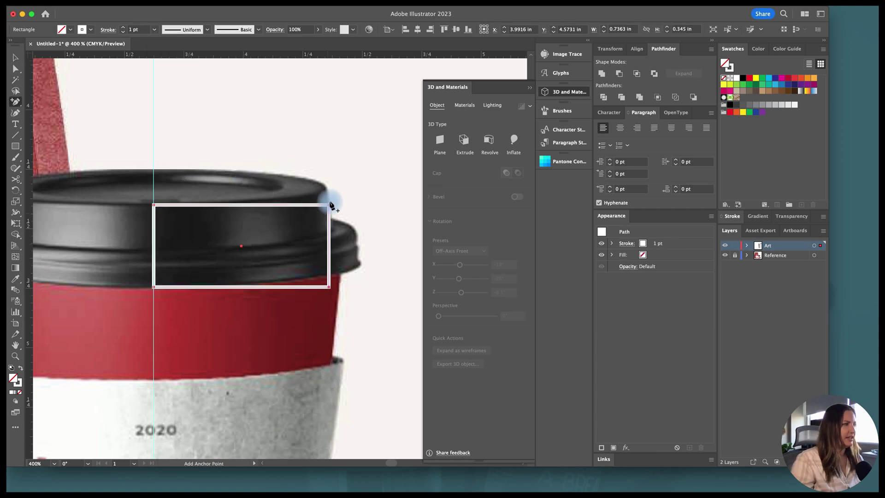
pyautogui.click(329, 246)
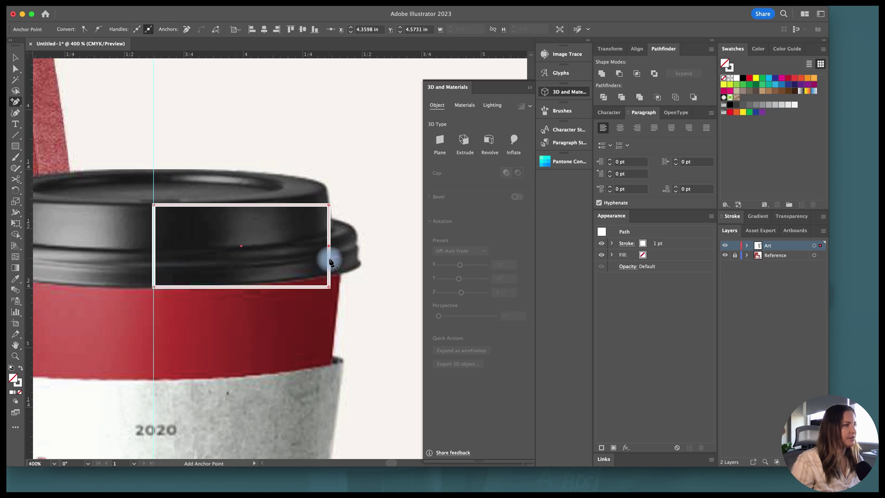
pyautogui.click(329, 258)
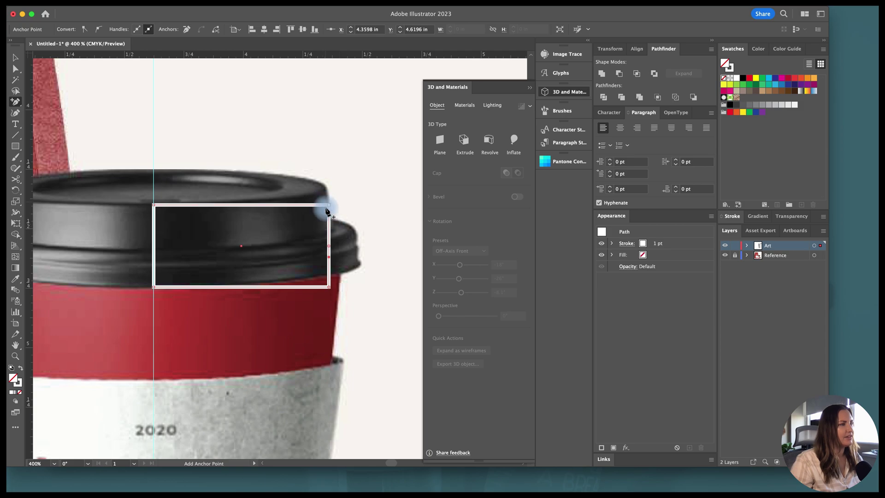
pyautogui.click(330, 246)
pyautogui.press('a')
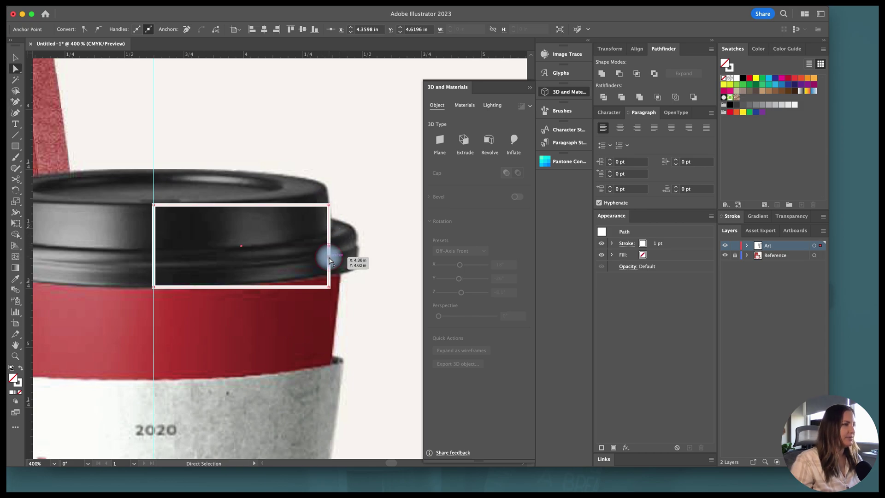
pyautogui.moveTo(329, 247); pyautogui.dragTo(340, 246)
# Add a point below the rim ledge, then round the ledge's tip about 0.02 in and the profile's upper outer corner about 0.04 in
pyautogui.press('+')
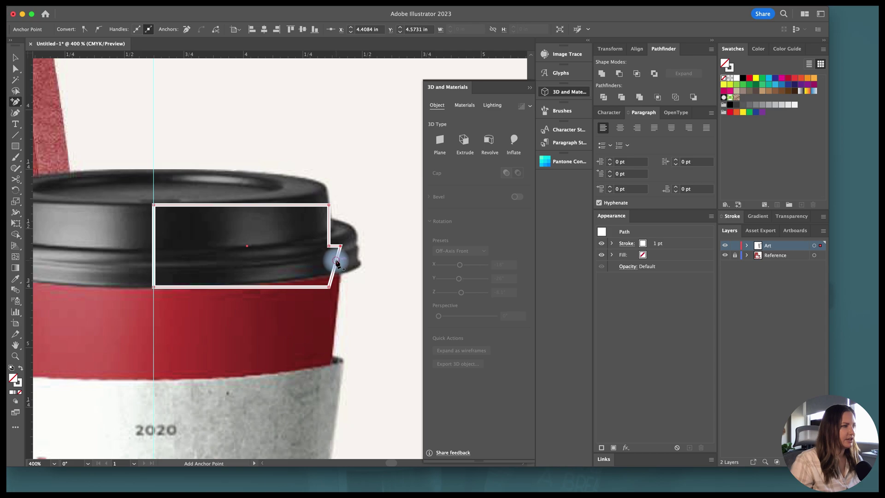
pyautogui.moveTo(336, 260)
pyautogui.mouseDown()
pyautogui.moveTo(341, 254)
pyautogui.moveTo(326, 242)
pyautogui.moveTo(340, 251)
pyautogui.moveTo(322, 245)
pyautogui.moveTo(326, 257)
pyautogui.moveTo(344, 253)
pyautogui.moveTo(349, 265)
pyautogui.moveTo(344, 259)
pyautogui.mouseUp()
pyautogui.scroll(3, 330, 248)
pyautogui.scroll(-3, 344, 258)
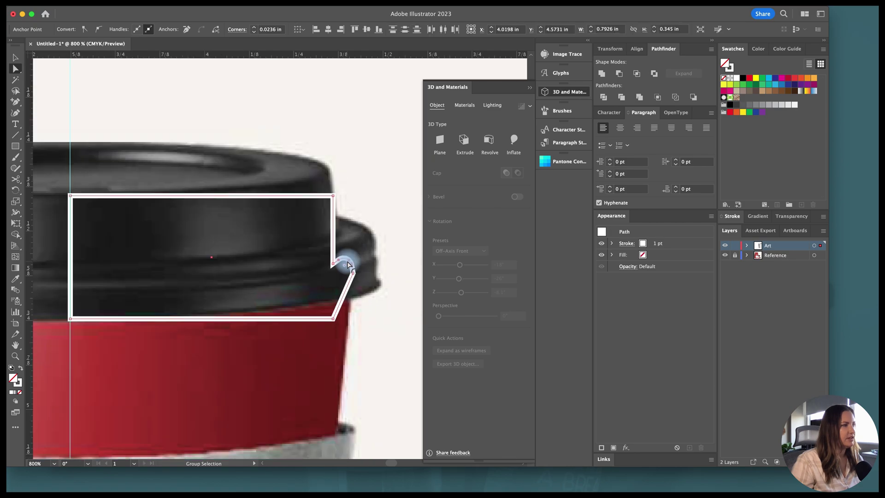
pyautogui.keyDown('alt'); pyautogui.click(329, 202); pyautogui.keyUp('alt')
pyautogui.moveTo(326, 204); pyautogui.dragTo(322, 214)
pyautogui.scroll(-2, 323, 214)
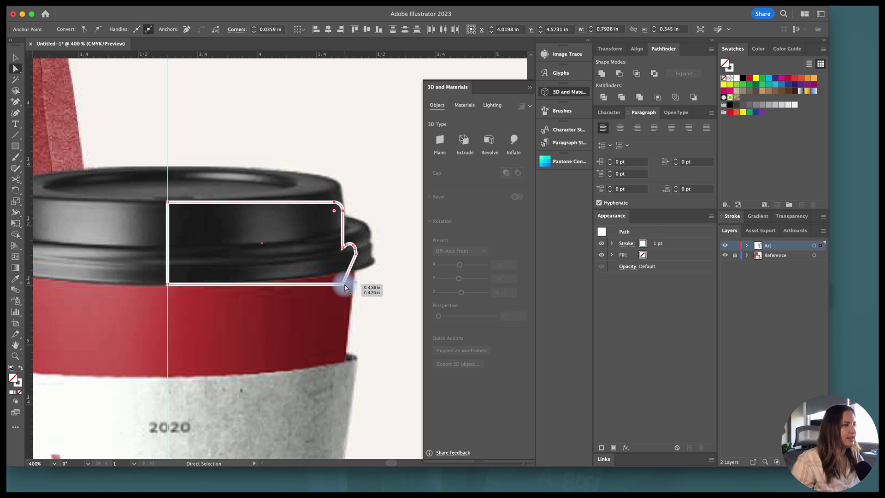
# Move the profile's lower outer corner outward about 0.08 in and add points to the edge above it to shape the lid's lower rim
pyautogui.moveTo(342, 283); pyautogui.dragTo(362, 285)
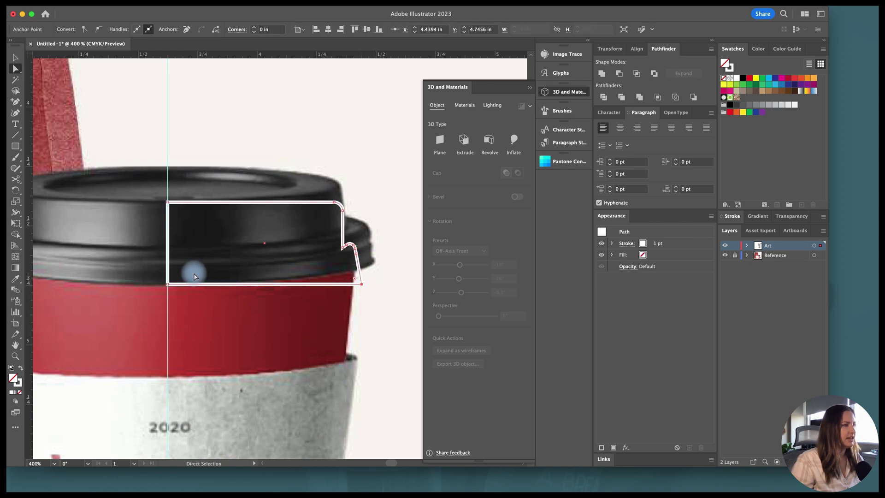
pyautogui.press('+')
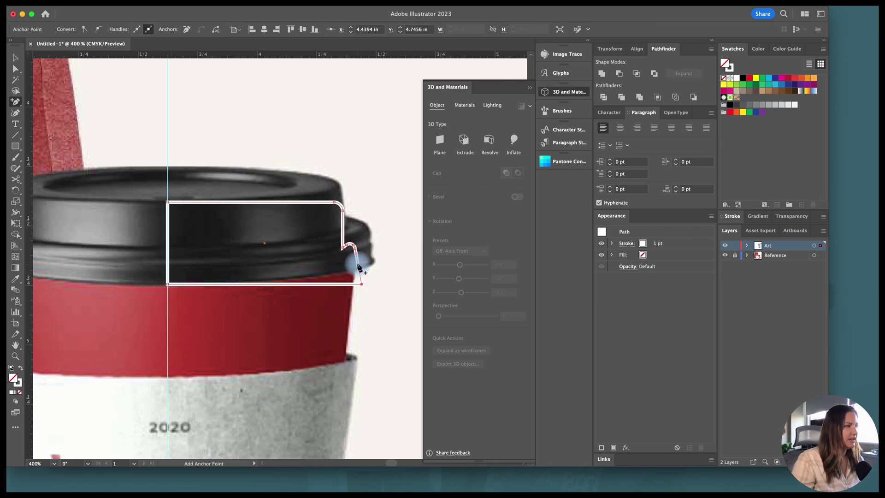
pyautogui.scroll(2, 363, 279)
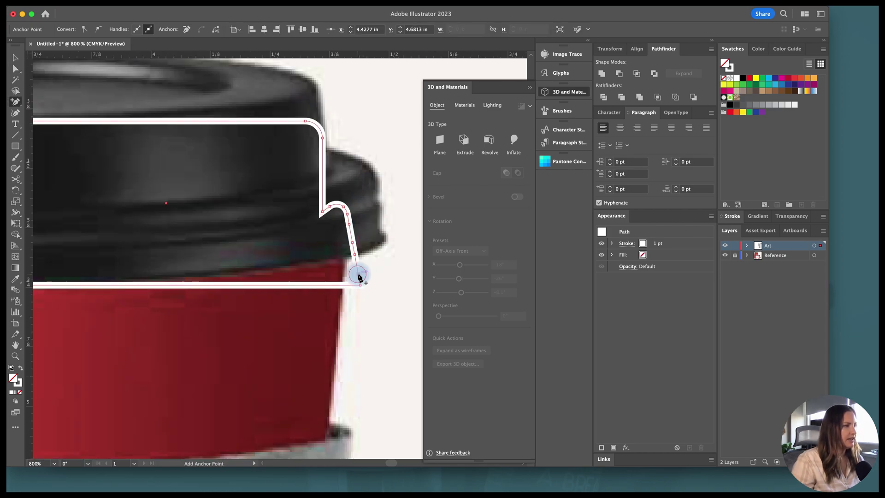
pyautogui.click(359, 276)
pyautogui.press('a')
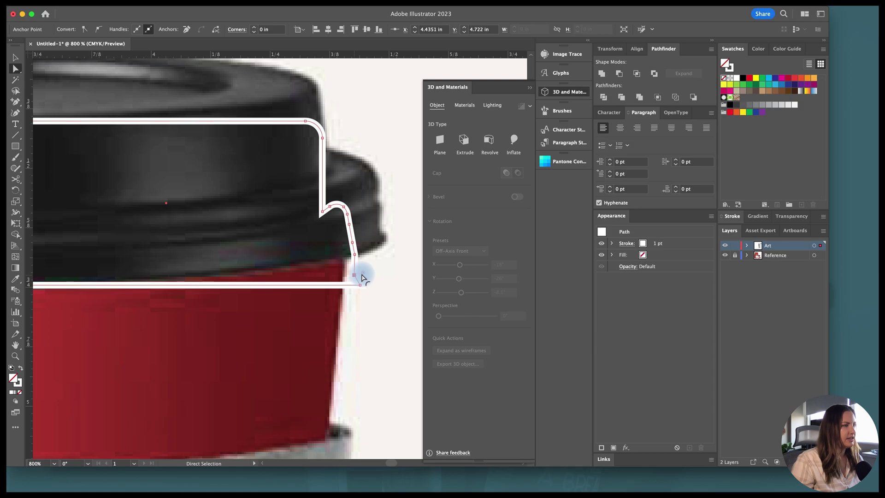
pyautogui.scroll(-3, 369, 275)
pyautogui.press('v')
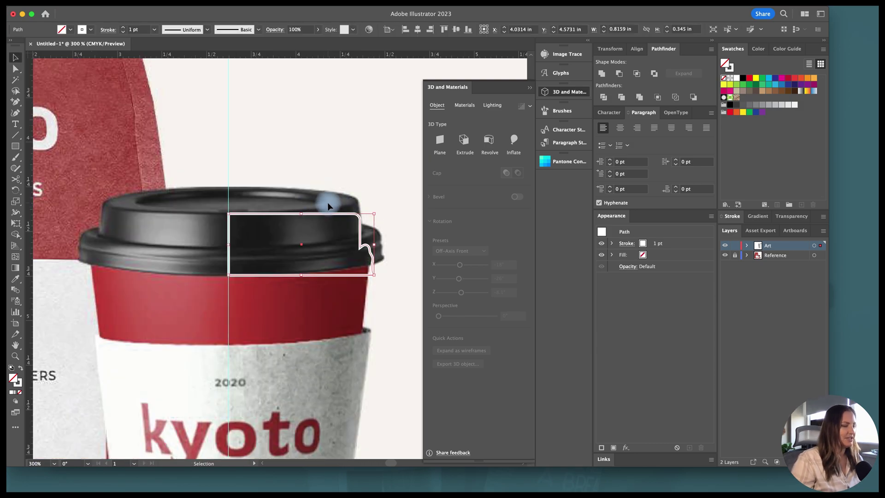
# Add points on the profile's upper edge, lower its inner part to form the recessed lid surface, and round the recess step about 0.017 in
pyautogui.press('+')
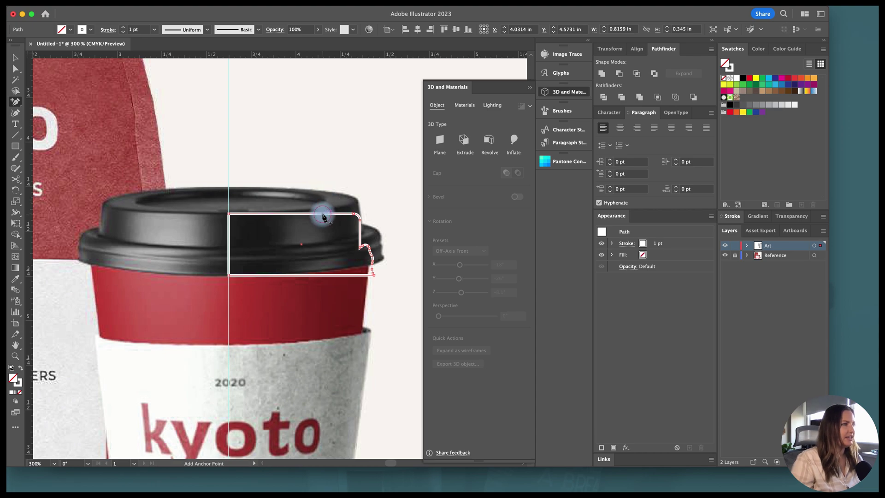
pyautogui.click(322, 214)
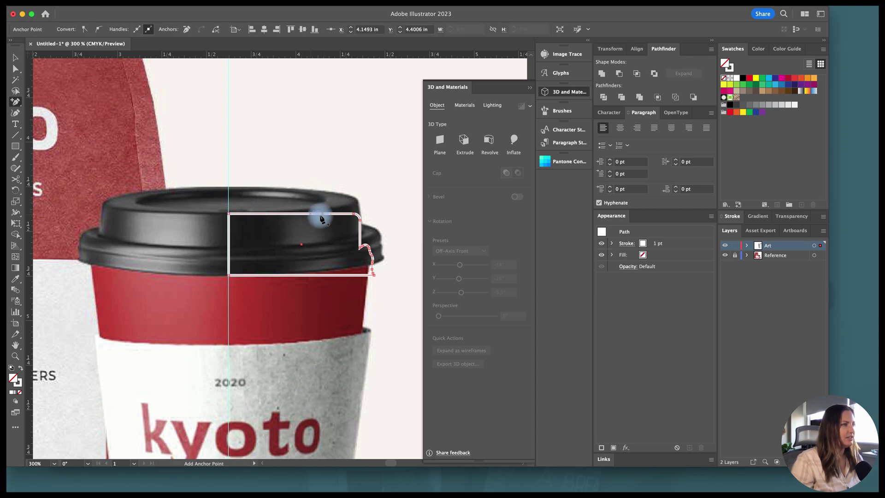
pyautogui.press('a')
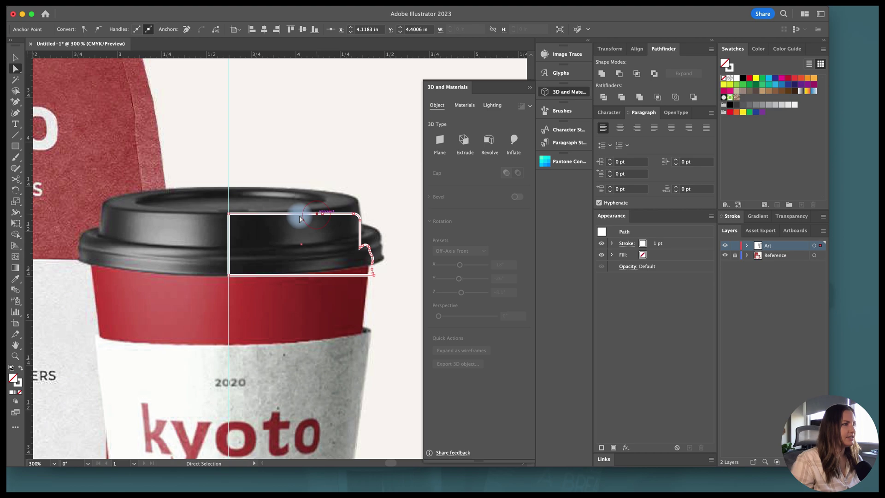
pyautogui.moveTo(231, 214); pyautogui.dragTo(230, 222)
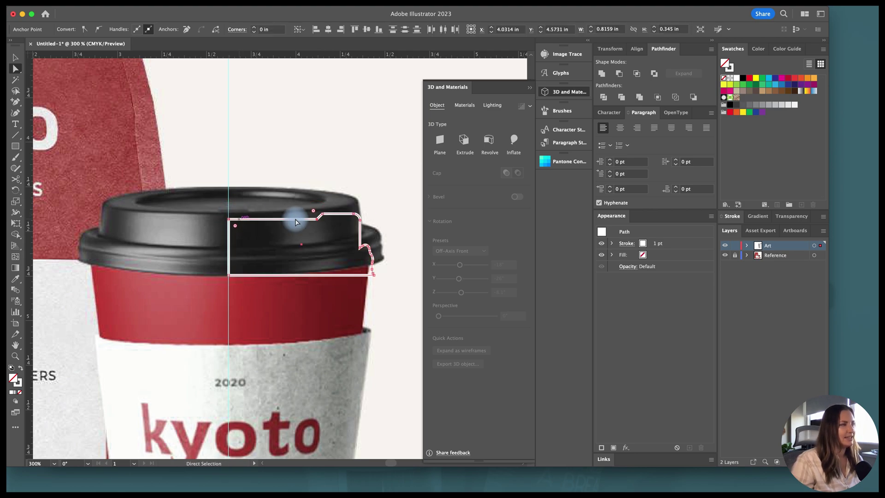
pyautogui.moveTo(322, 224)
pyautogui.mouseDown()
pyautogui.moveTo(302, 209)
pyautogui.moveTo(326, 207)
pyautogui.moveTo(331, 222)
pyautogui.moveTo(306, 221)
pyautogui.moveTo(328, 208)
pyautogui.moveTo(328, 221)
pyautogui.mouseUp()
pyautogui.scroll(3, 321, 218)
pyautogui.press('super+minus')
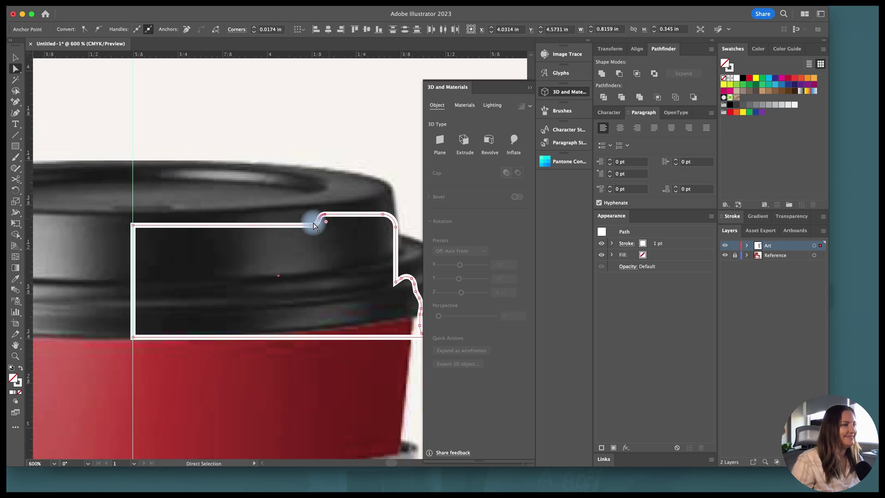
# Add points near the upper inner and lower outer corners, then raise the lower inner corner beneath the recess to hollow the lid profile
pyautogui.scroll(-1, 159, 242)
pyautogui.hscroll(2, 159, 241)
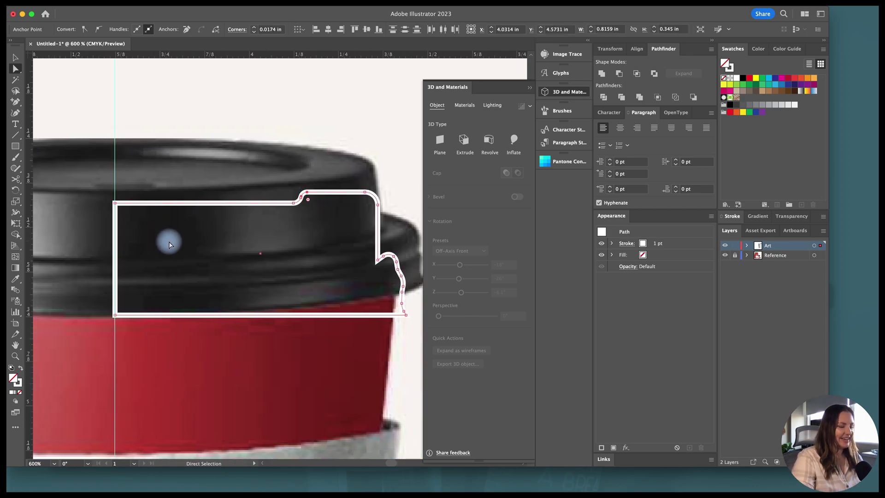
pyautogui.press('+')
pyautogui.click(115, 210)
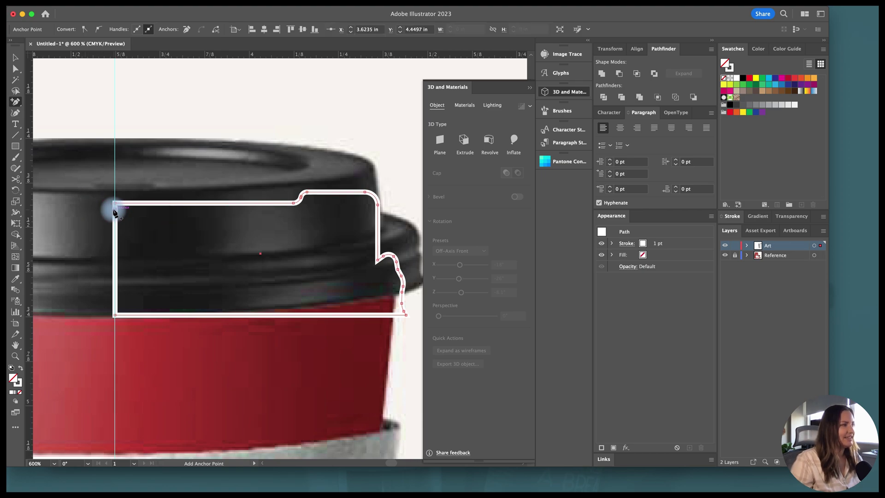
pyautogui.click(399, 316)
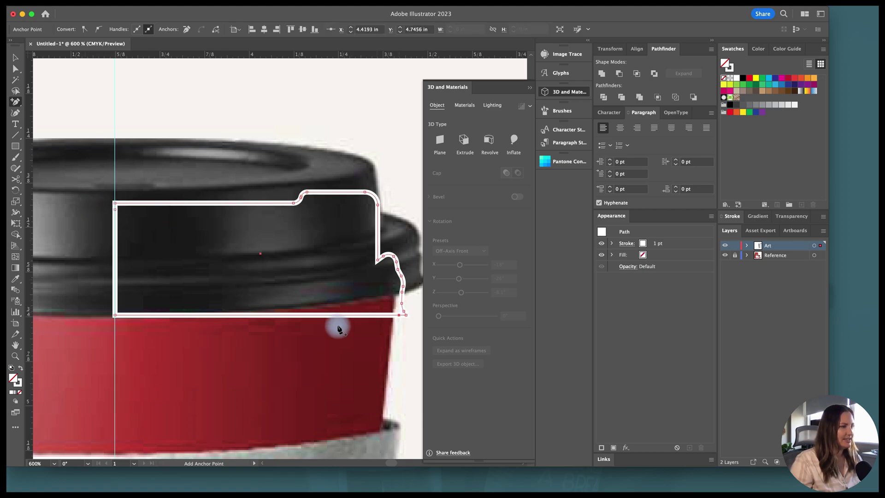
pyautogui.press('a')
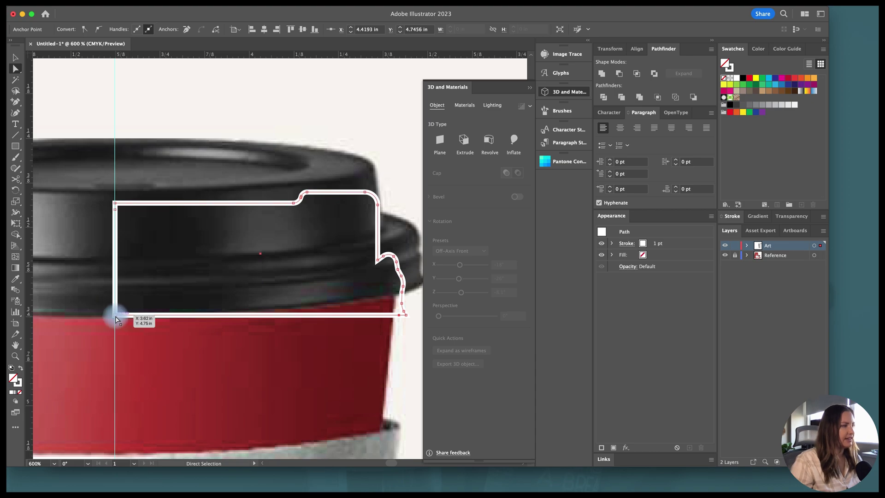
pyautogui.moveTo(116, 318); pyautogui.dragTo(342, 213)
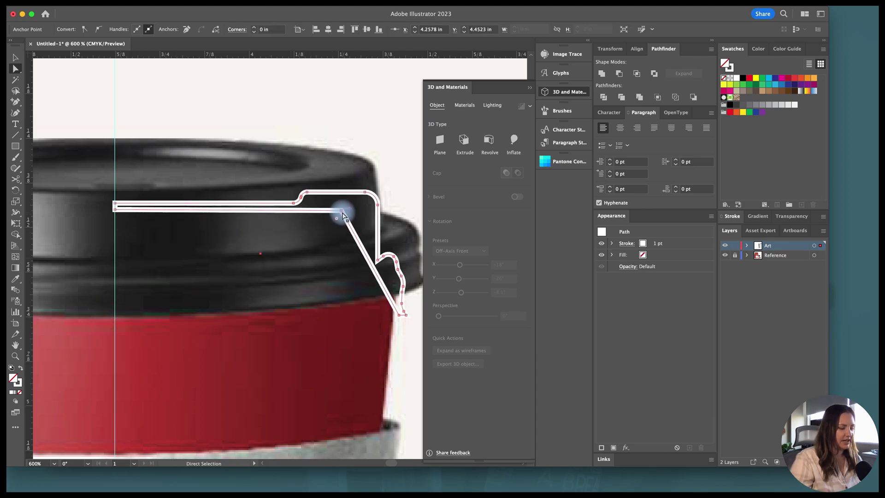
# Add points to the diagonal inner edge and reposition them so the inside of the lid profile follows its outer wall and rim
pyautogui.press('+')
pyautogui.click(346, 219)
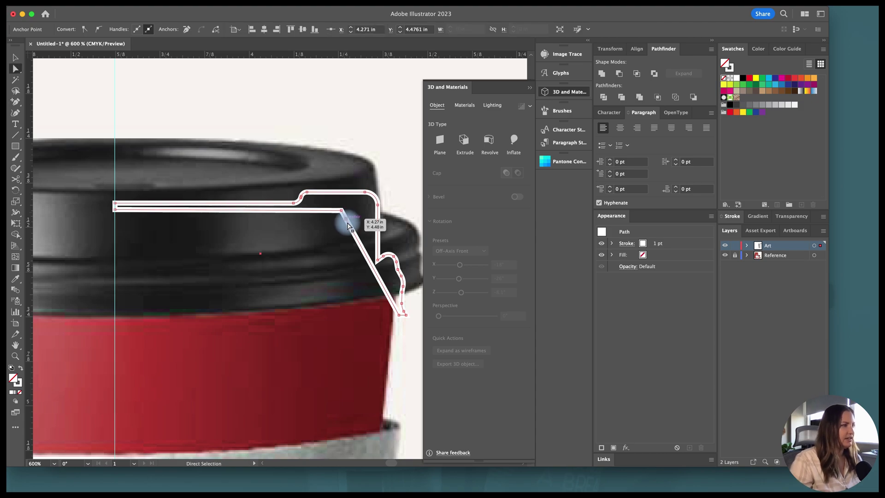
pyautogui.click(388, 295)
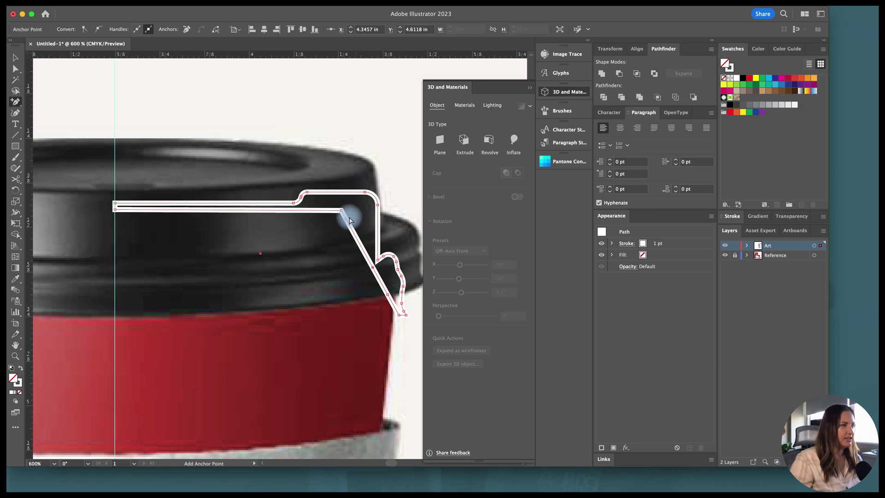
pyautogui.press('a')
pyautogui.moveTo(346, 218); pyautogui.dragTo(369, 210)
pyautogui.moveTo(389, 300); pyautogui.dragTo(387, 270)
pyautogui.press('v')
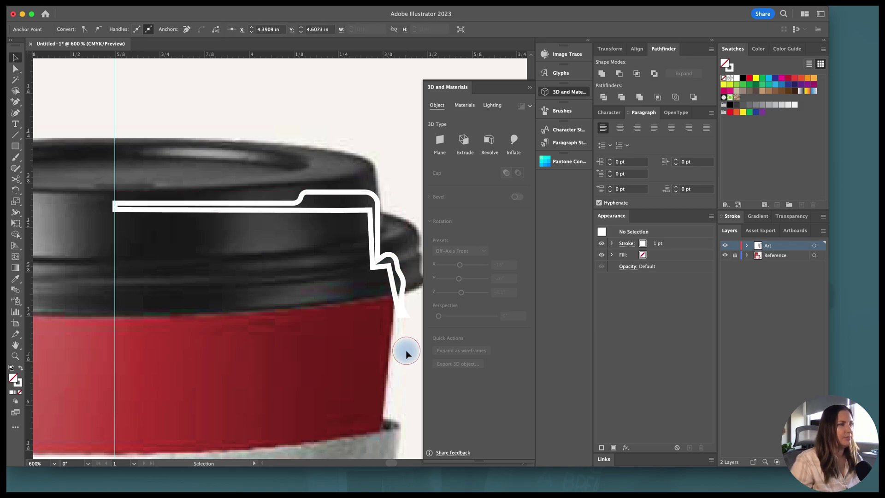
# Swap the lid profile's white stroke to a white fill and apply a 360° 3D Revolve using the left edge as the axis
pyautogui.scroll(-2, 406, 353)
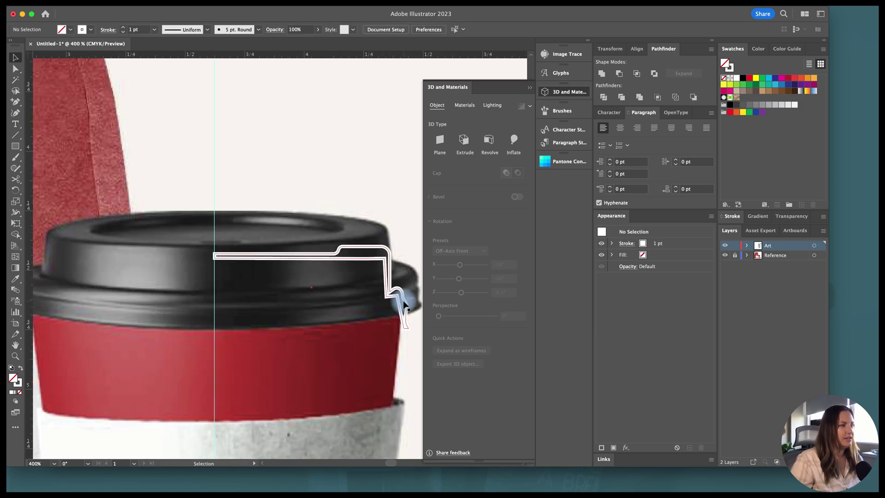
pyautogui.click(20, 367)
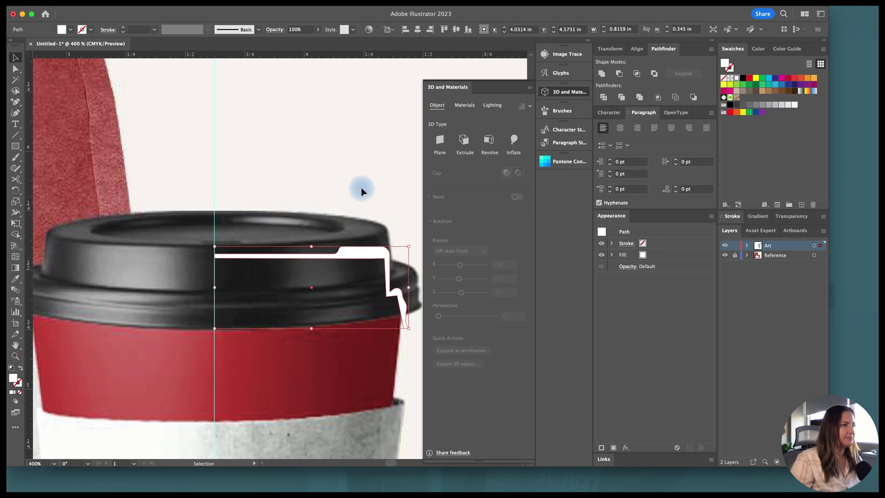
pyautogui.click(489, 139)
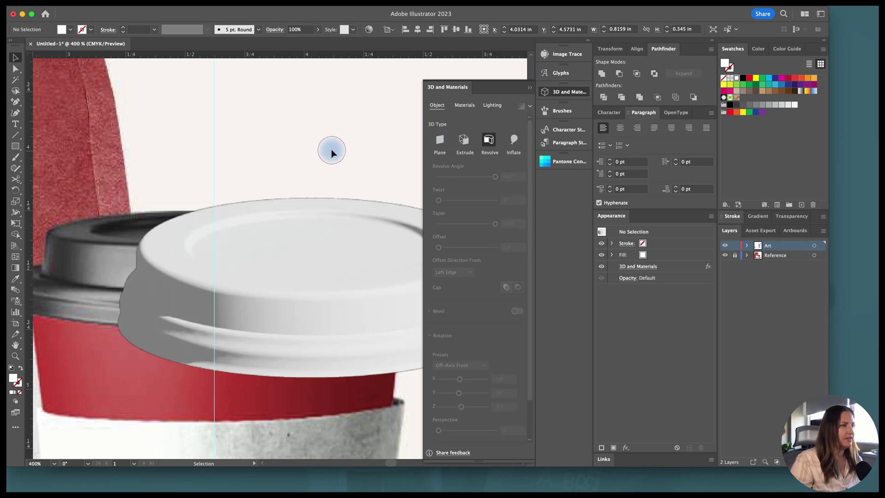
pyautogui.scroll(-2, 332, 152)
pyautogui.hscroll(3, 328, 193)
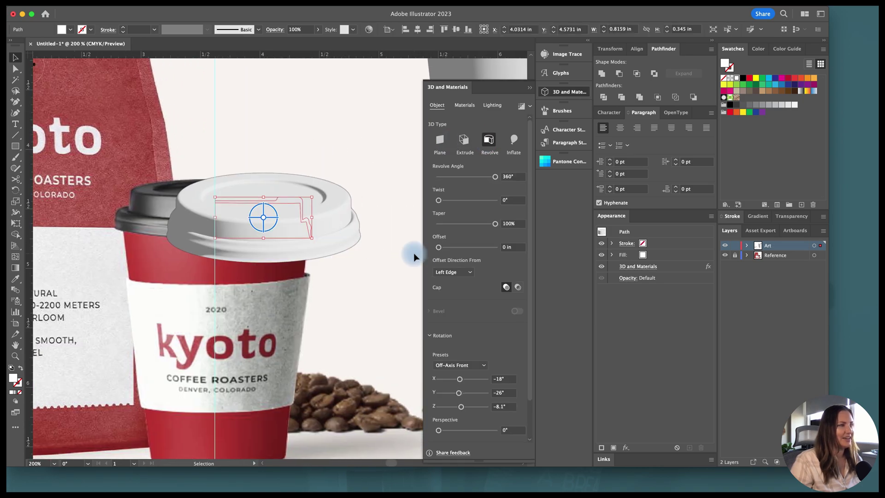
# Move the revolved 3D lid off the photographed cup to the empty background above it, then deselect it
pyautogui.click(320, 240)
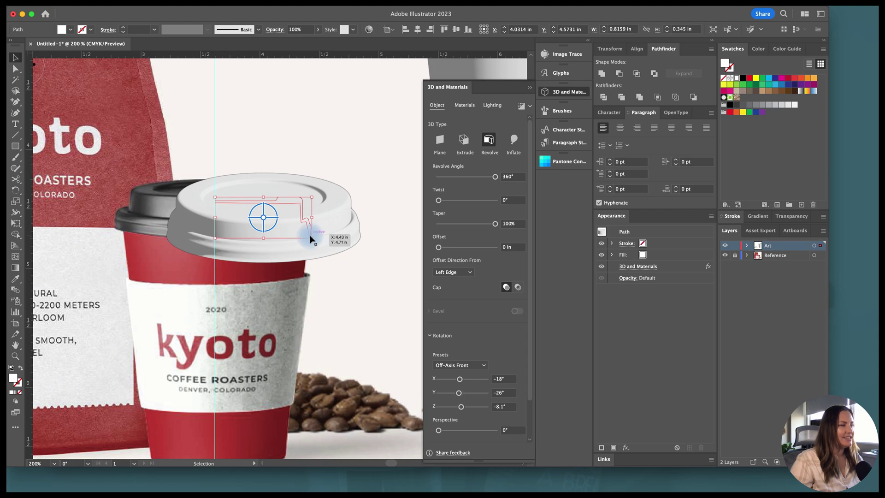
pyautogui.scroll(-2, 289, 233)
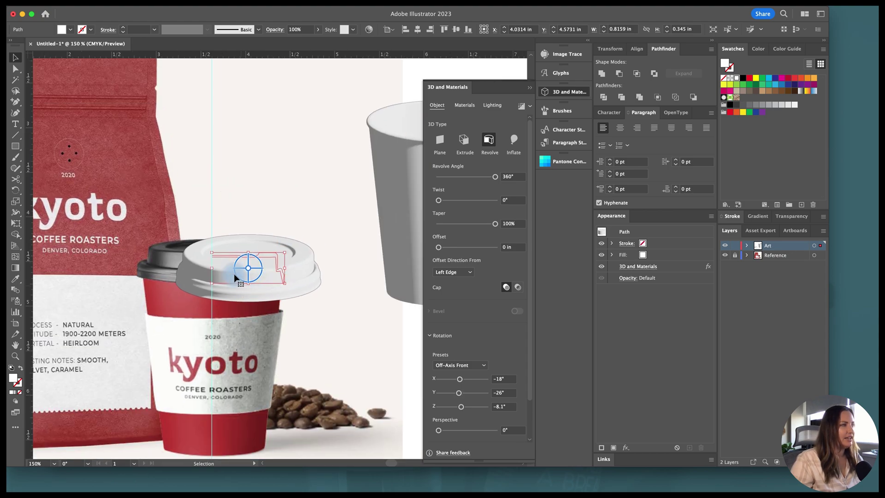
pyautogui.moveTo(222, 258); pyautogui.dragTo(266, 105)
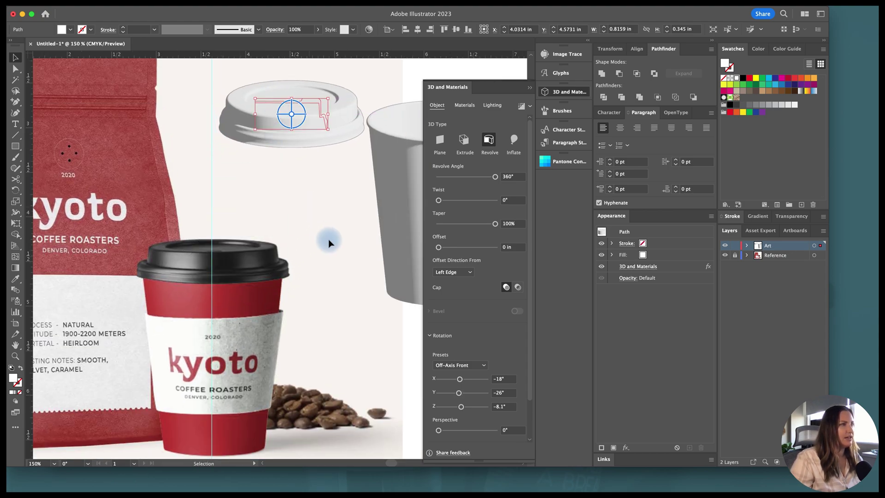
pyautogui.click(326, 243)
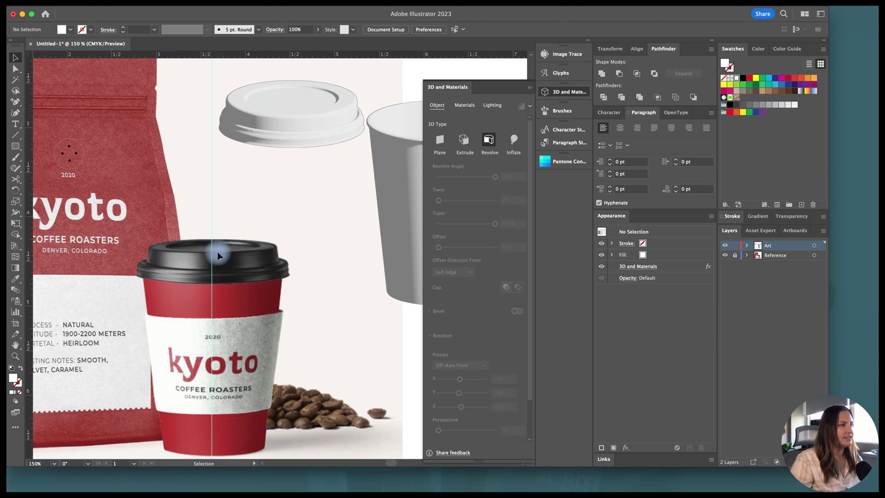
# Draw a small white-filled rectangle across the centre guide on the photographed lid and round its corners about 0.02 in into a pill shape
pyautogui.press('m')
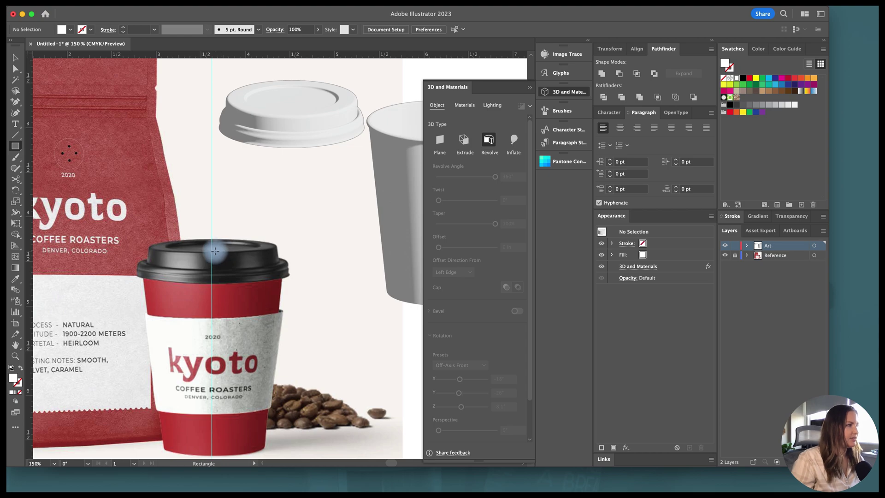
pyautogui.moveTo(203, 250); pyautogui.dragTo(251, 258)
pyautogui.scroll(5, 203, 251)
pyautogui.press('a')
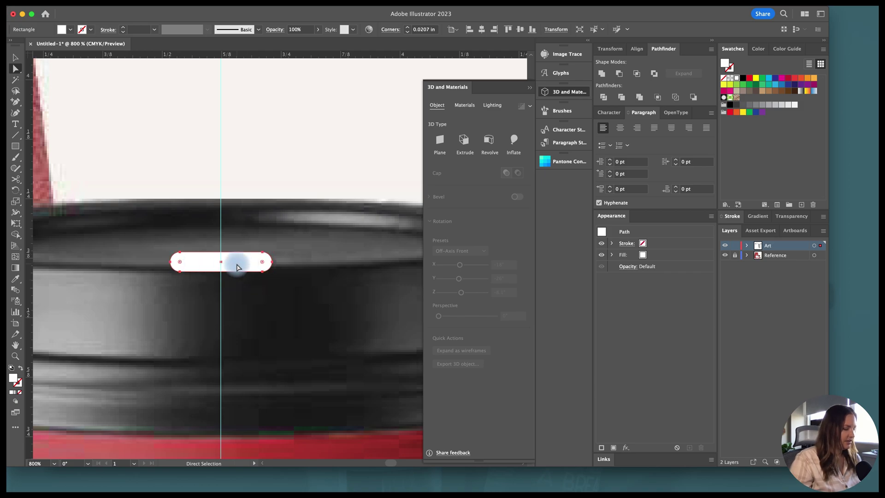
# Move the pill shape to the empty background below the 3D lid and apply a 3D Extrude with 0 in depth
pyautogui.press('v')
pyautogui.scroll(-5, 236, 265)
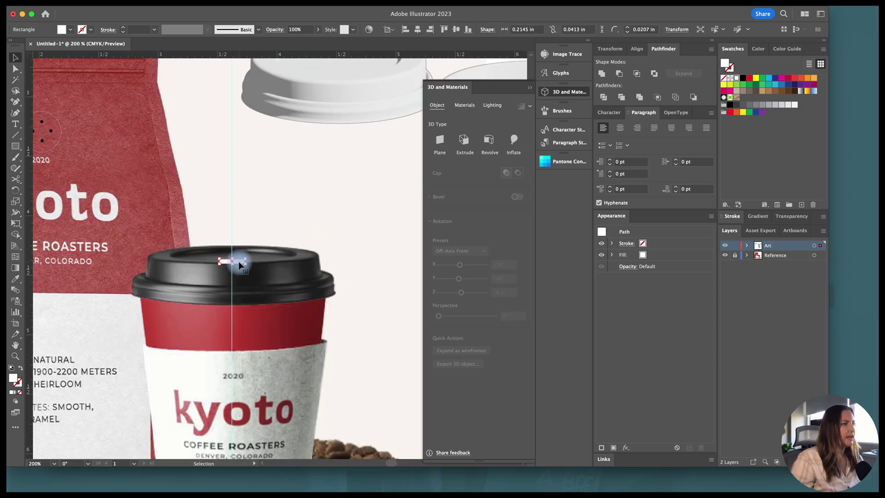
pyautogui.moveTo(239, 264); pyautogui.dragTo(363, 143)
pyautogui.click(464, 140)
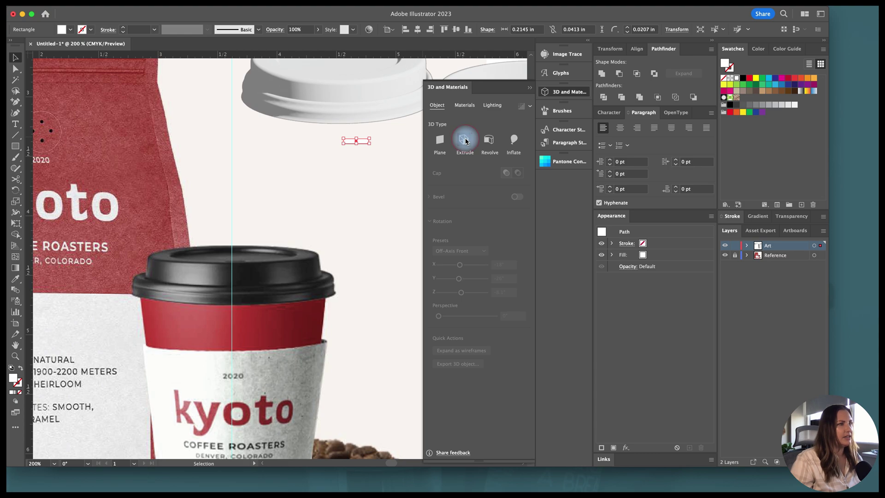
pyautogui.click(508, 177)
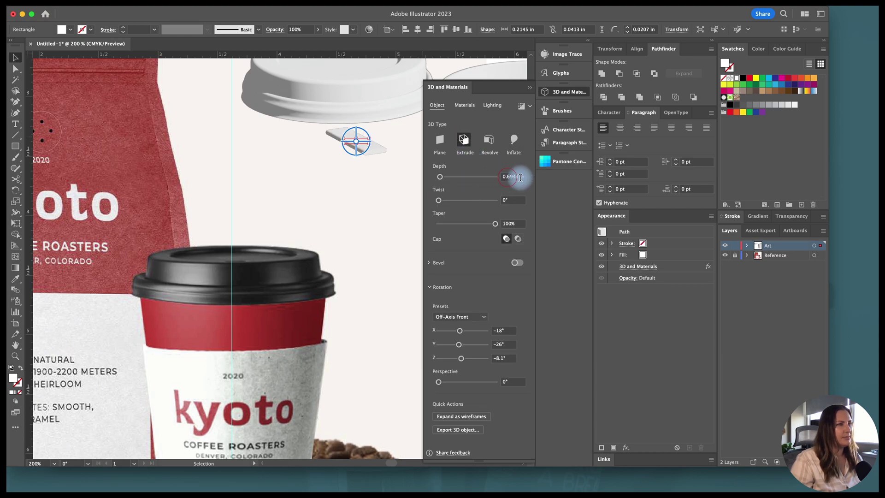
pyautogui.write('0.1')
pyautogui.press('Return')
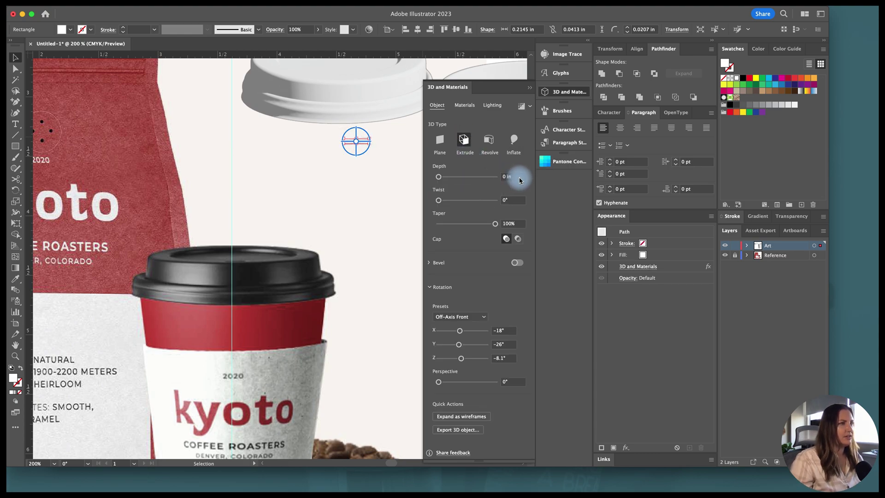
# Fill the extruded pill with black and shift it slightly to the right below the 3D lid
pyautogui.click(744, 78)
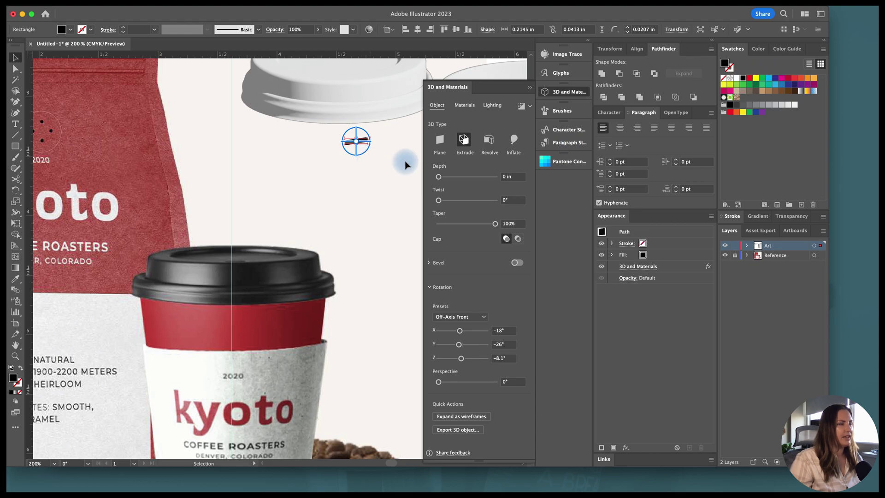
pyautogui.scroll(3, 401, 163)
pyautogui.moveTo(361, 172)
pyautogui.mouseDown()
pyautogui.moveTo(339, 112)
pyautogui.moveTo(369, 173)
pyautogui.mouseUp()
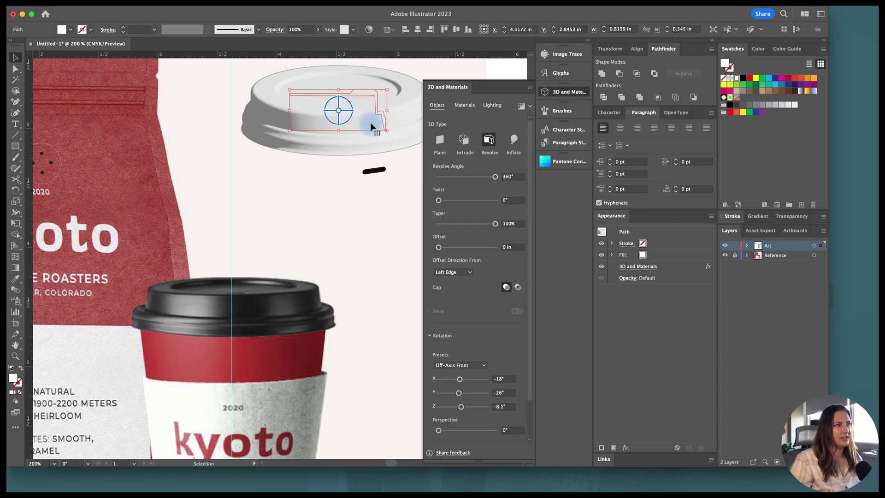
pyautogui.click(379, 172)
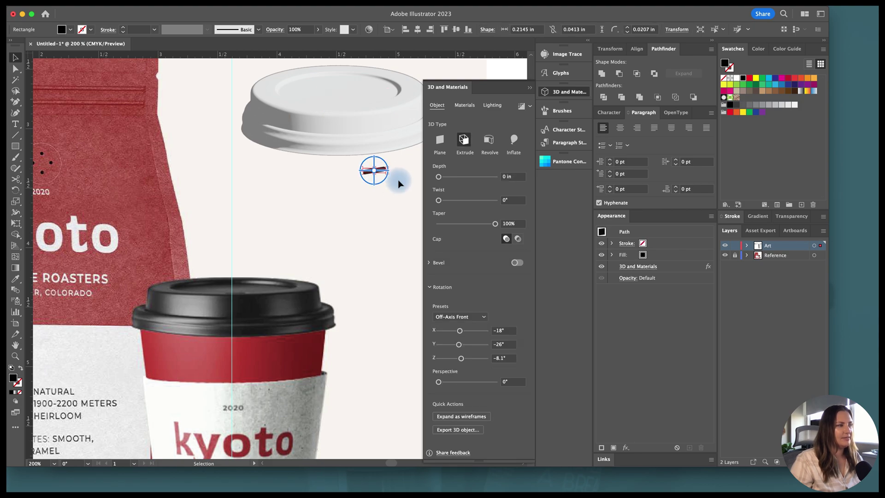
# Fill the revolved 3D lid with black, then deselect it
pyautogui.click(388, 126)
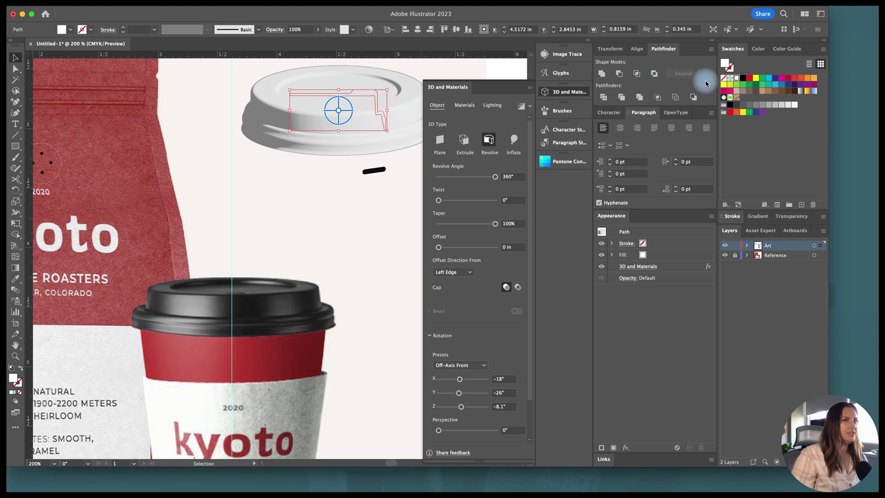
pyautogui.click(744, 78)
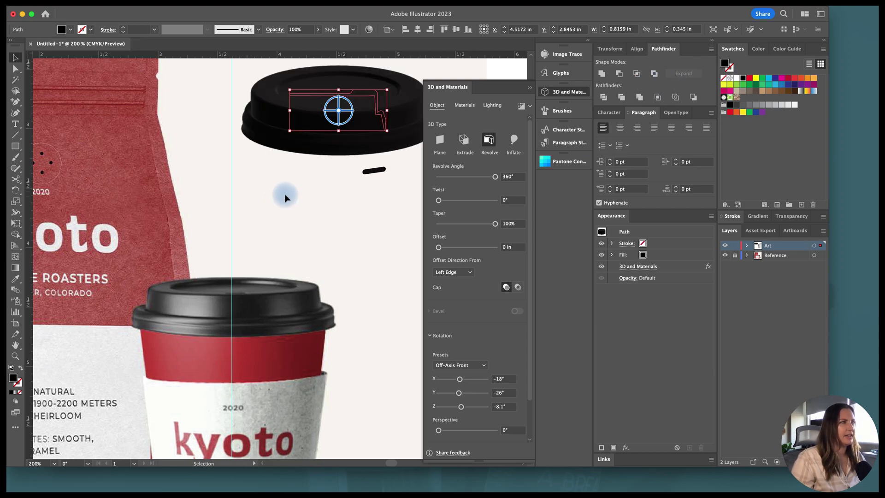
pyautogui.click(339, 187)
pyautogui.scroll(-3, 397, 247)
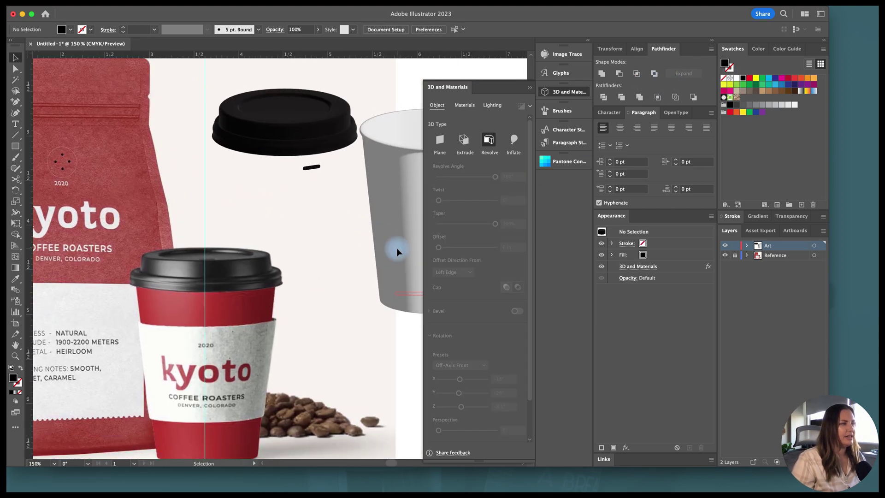
# Recolour the revolved 3D cup with the red sampled from the photographed cup, then deselect it
pyautogui.click(395, 261)
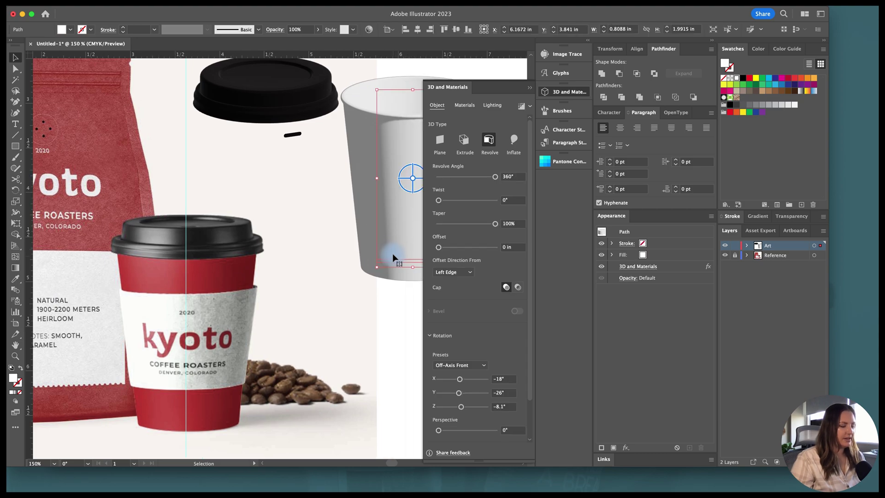
pyautogui.click(200, 268)
pyautogui.press('v')
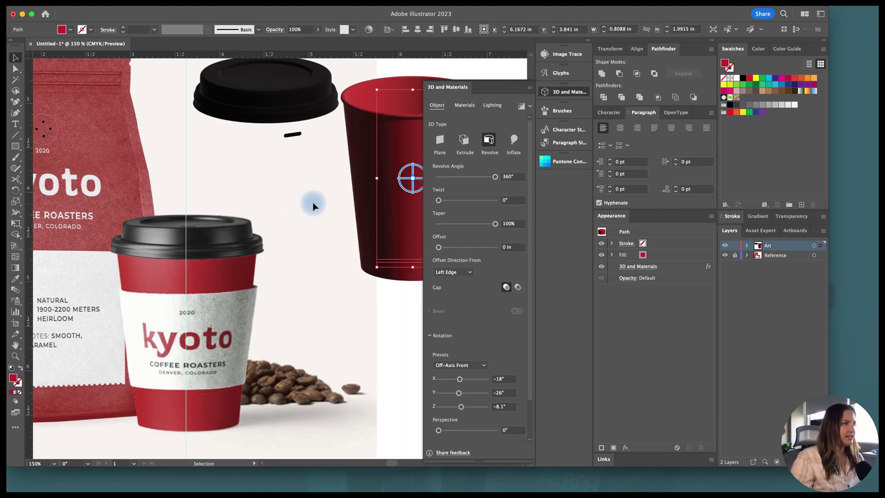
pyautogui.click(314, 205)
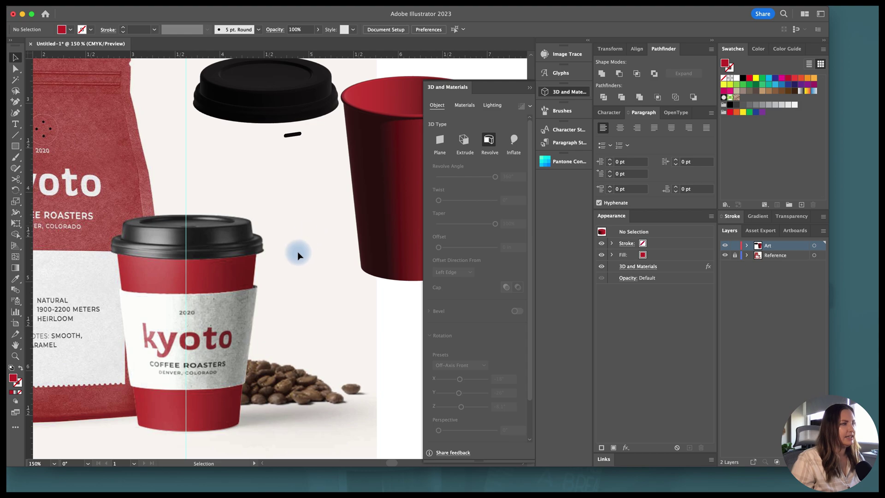
# Duplicate the red 3D cup onto the photographed cup and hide the copy's 3D and Materials effect
pyautogui.hscroll(-2, 291, 264)
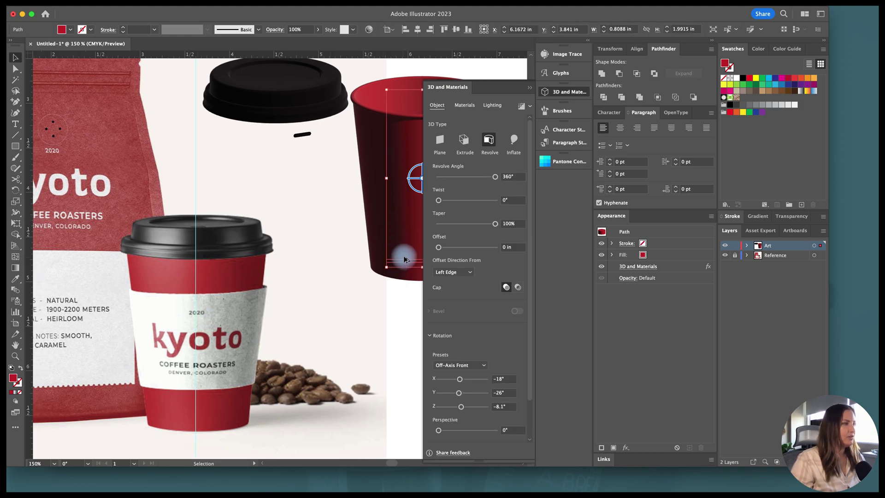
pyautogui.moveTo(396, 253); pyautogui.dragTo(205, 428)
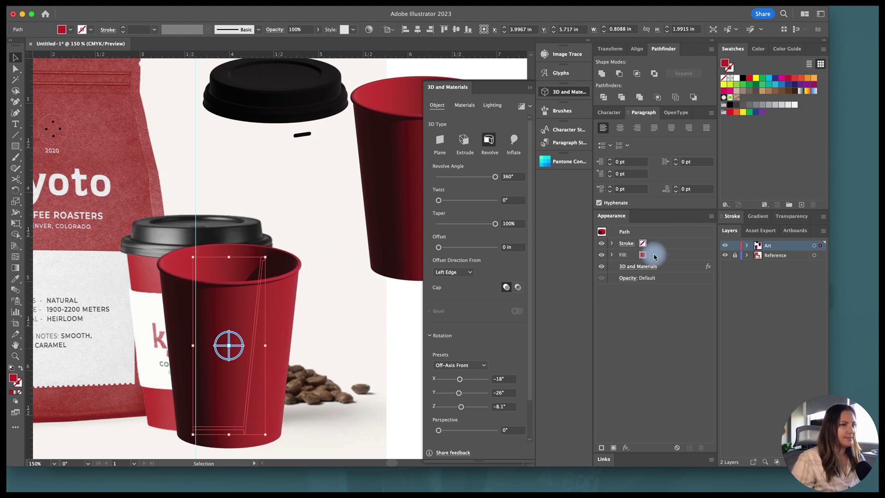
pyautogui.click(646, 269)
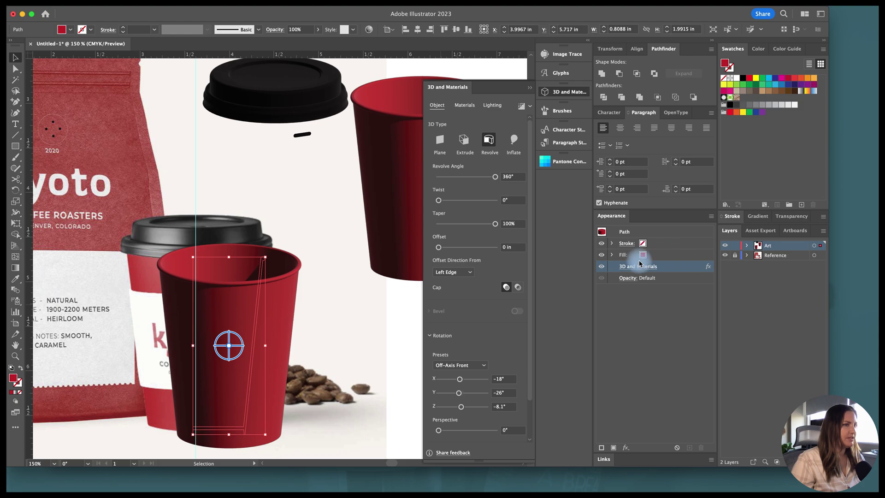
pyautogui.click(602, 268)
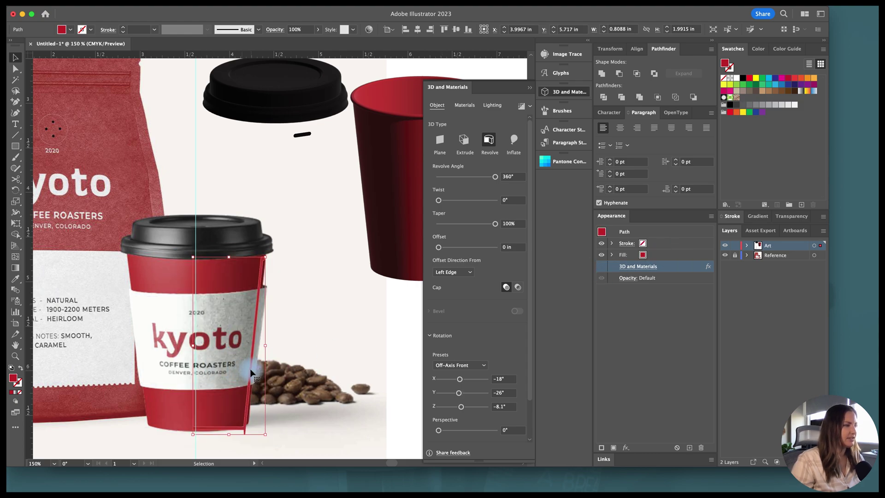
# Align the flat cup profile's left edge with the centre guide over the photographed cup, then deselect it
pyautogui.moveTo(250, 370); pyautogui.dragTo(253, 370)
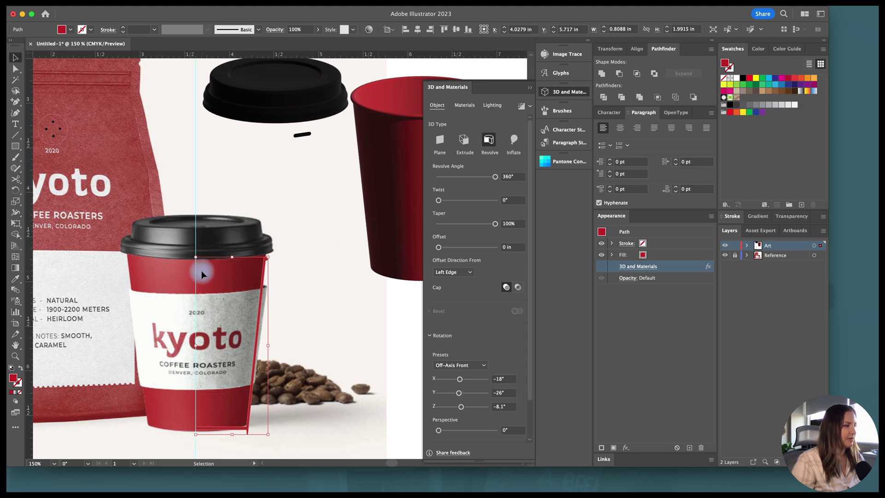
pyautogui.press('Down')
pyautogui.scroll(2, 242, 418)
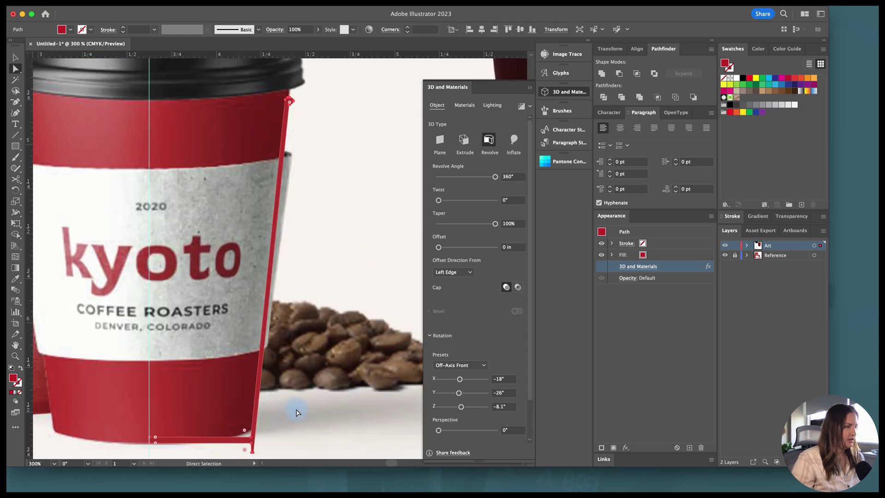
pyautogui.click(308, 405)
pyautogui.hscroll(-1, 289, 336)
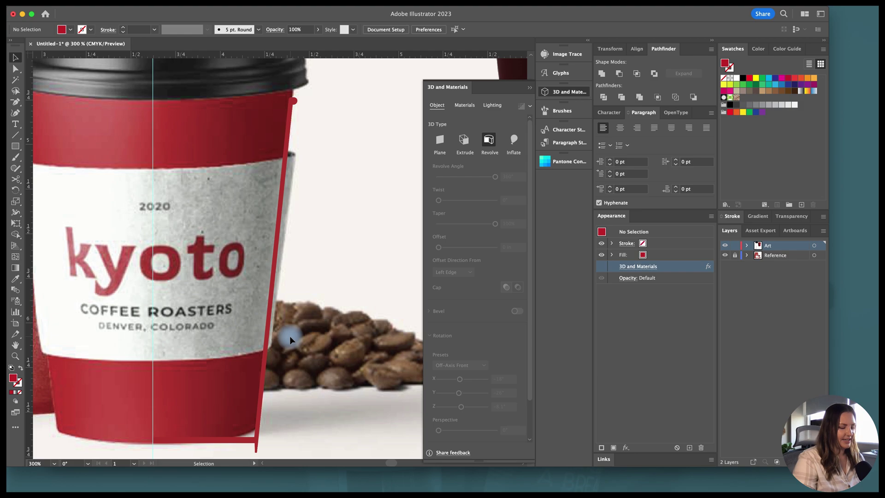
# Draw a red rectangle about 0.65 by 1.07 in from the centre guide to the cup wall, spanning the sleeve's height
pyautogui.press('+')
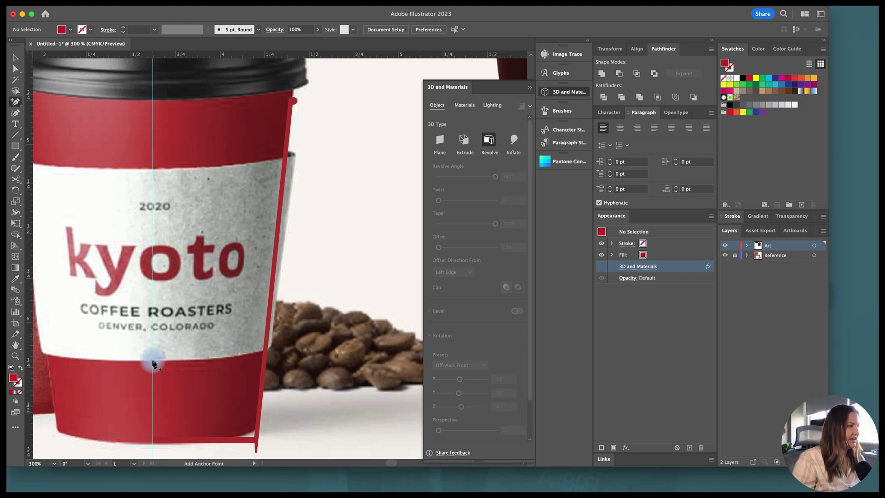
pyautogui.press('m')
pyautogui.moveTo(153, 169); pyautogui.dragTo(206, 361)
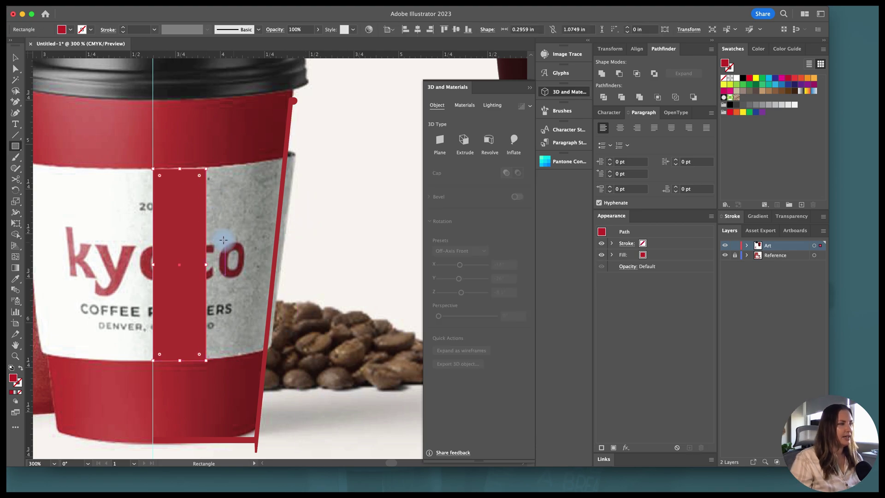
pyautogui.moveTo(206, 264); pyautogui.dragTo(271, 266)
pyautogui.scroll(4, 261, 364)
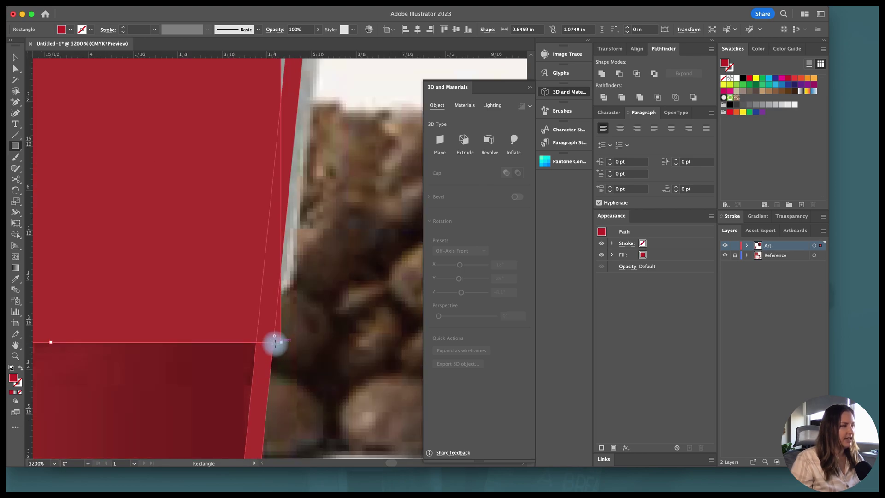
# Move the rectangle's two right corners outward so that side slants along the photographed sleeve's outer edge
pyautogui.scroll(-4, 275, 343)
pyautogui.press('a')
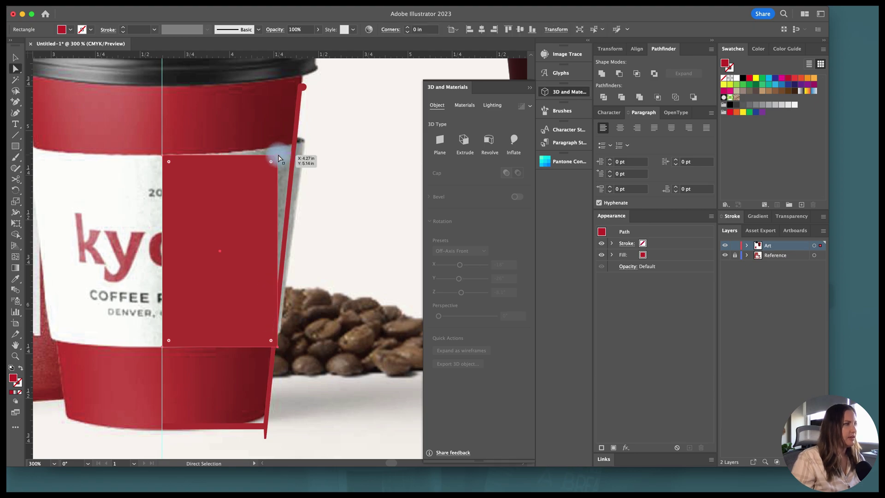
pyautogui.moveTo(278, 158); pyautogui.dragTo(299, 159)
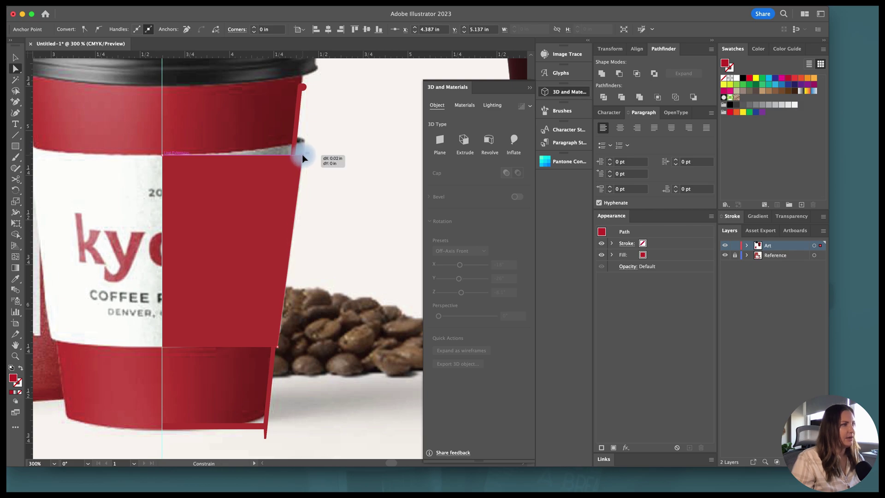
pyautogui.click(230, 174)
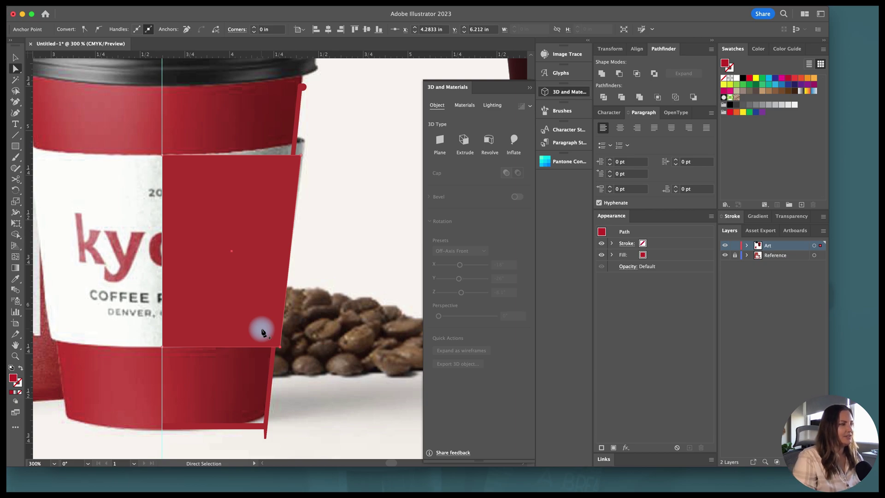
# Draw a second rectangle about 0.75 by 0.57 in over the sleeve's top, slant its right side, and duplicate it over the sleeve's bottom
pyautogui.press('+')
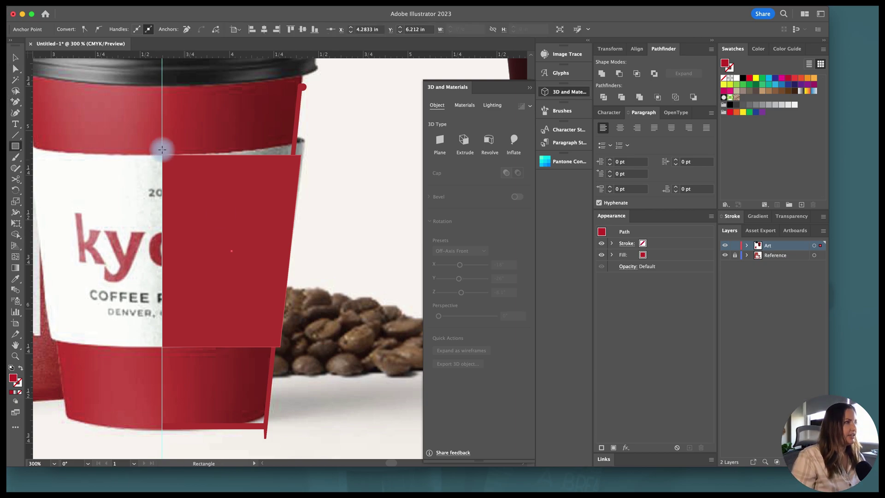
pyautogui.moveTo(159, 132)
pyautogui.mouseDown()
pyautogui.moveTo(259, 178)
pyautogui.moveTo(281, 195)
pyautogui.moveTo(290, 231)
pyautogui.mouseUp()
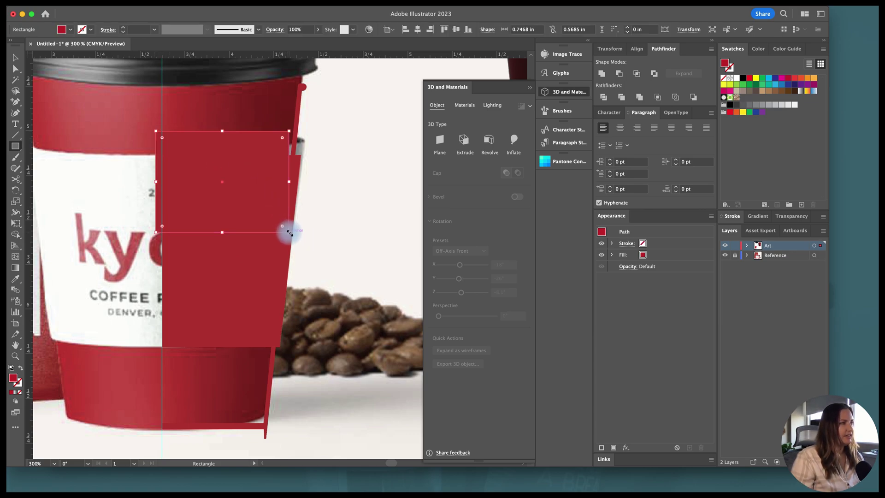
pyautogui.press('a')
pyautogui.moveTo(290, 132); pyautogui.dragTo(297, 130)
pyautogui.moveTo(288, 237); pyautogui.dragTo(288, 237)
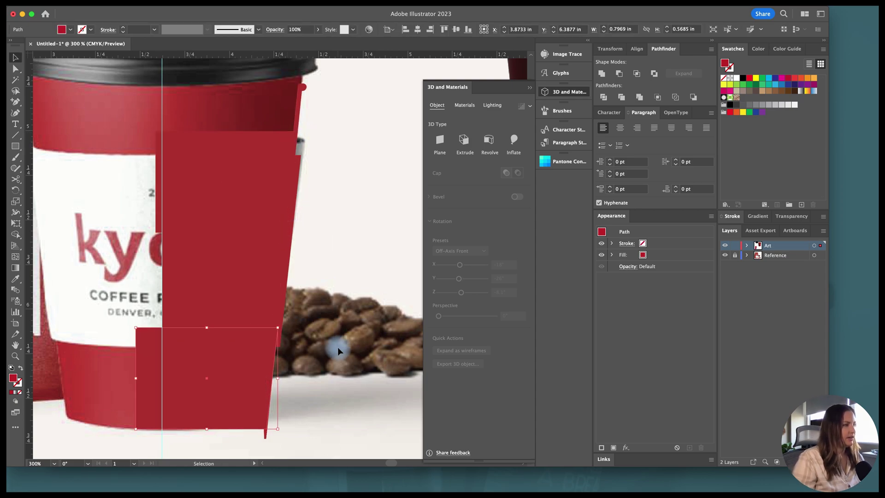
# Fill both smaller overlapping shapes with white, then deselect them
pyautogui.keyDown('shift'); pyautogui.click(245, 138); pyautogui.keyUp('shift')
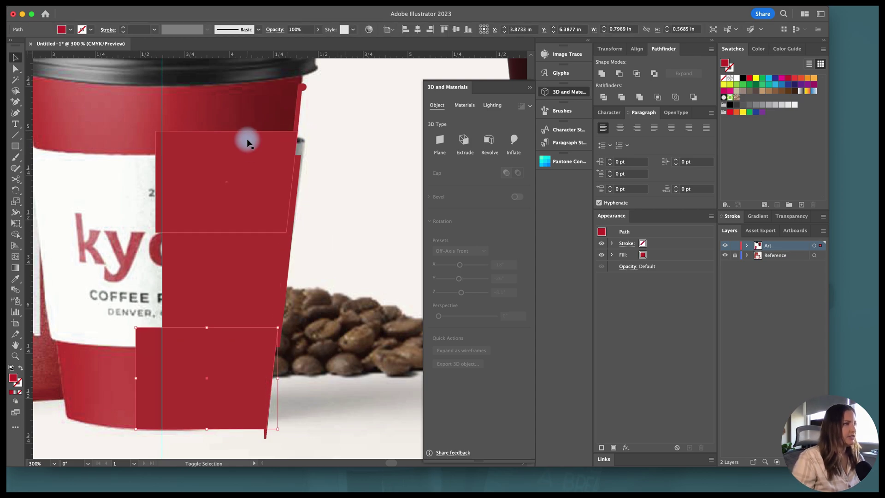
pyautogui.click(736, 78)
pyautogui.click(289, 319)
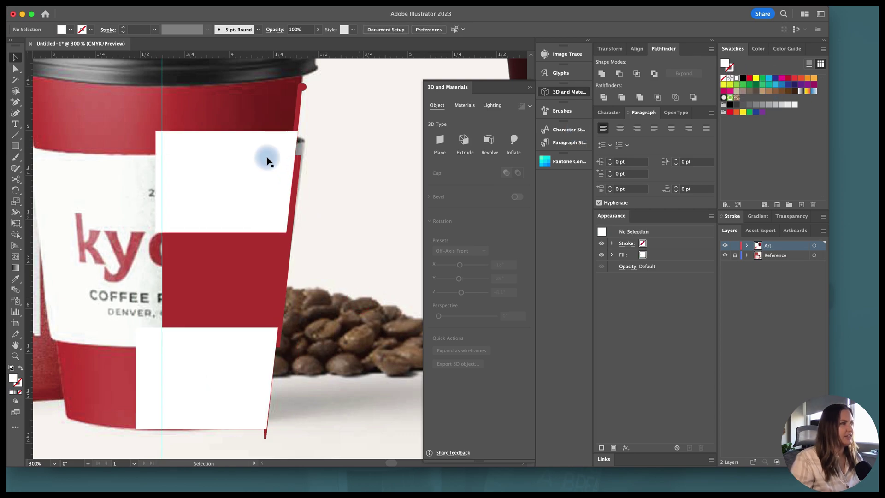
# Reposition the lower and upper white shapes so their slanted sides run along the cup wall inside the sleeve's outer edge
pyautogui.click(270, 160)
pyautogui.moveTo(246, 395); pyautogui.dragTo(248, 388)
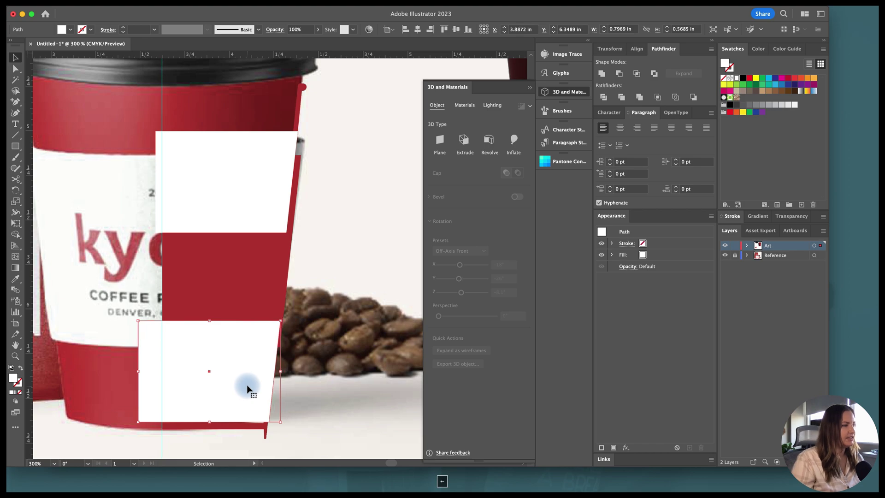
pyautogui.scroll(2, 248, 391)
pyautogui.scroll(3, 306, 287)
pyautogui.click(294, 162)
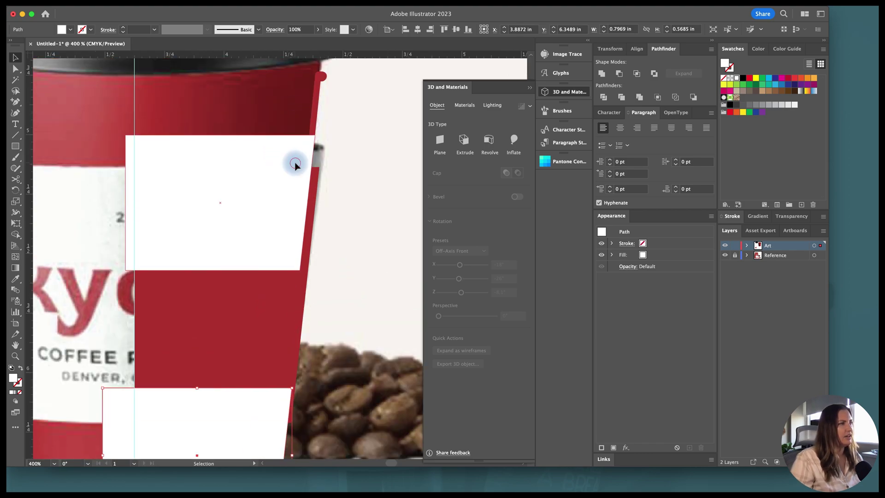
pyautogui.scroll(3, 322, 121)
pyautogui.moveTo(273, 212); pyautogui.dragTo(279, 212)
pyautogui.scroll(-2, 332, 233)
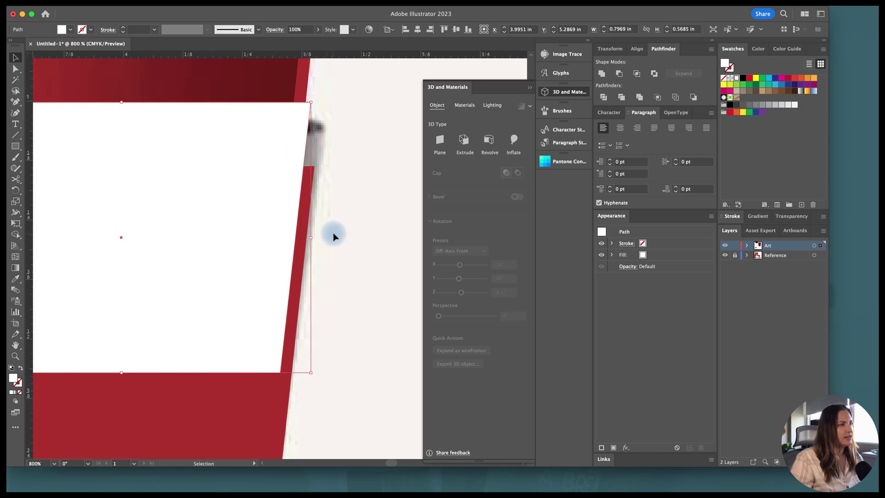
pyautogui.scroll(-2, 328, 228)
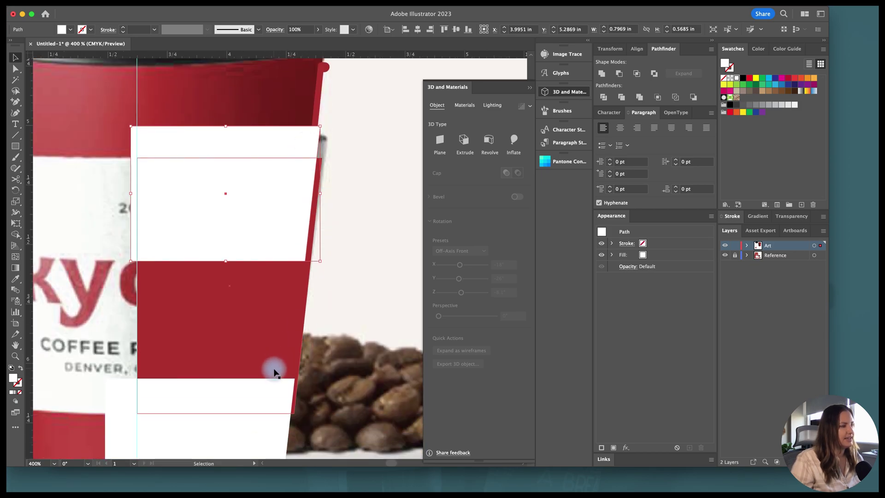
# Shift the lower white shape down toward the sleeve's bottom edge and subtract both white shapes from the red sleeve shape
pyautogui.scroll(1, 275, 383)
pyautogui.moveTo(277, 396); pyautogui.dragTo(278, 415)
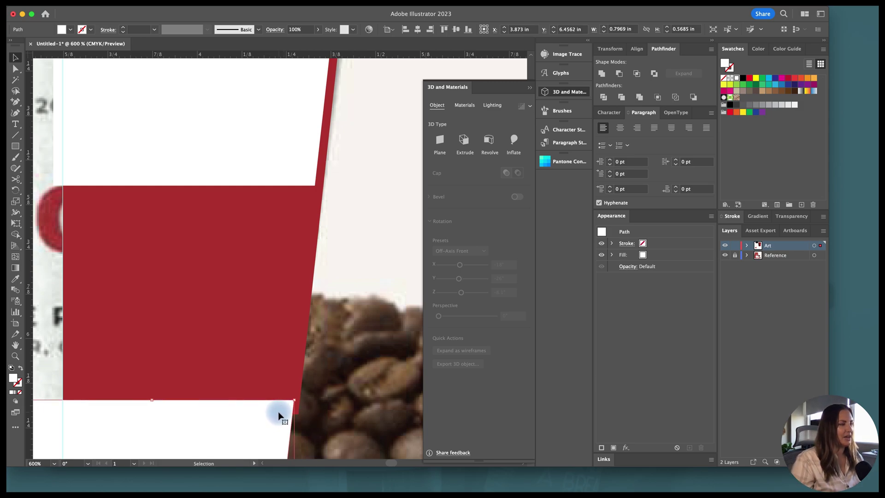
pyautogui.scroll(-1, 279, 415)
pyautogui.keyDown('shift'); pyautogui.click(273, 255); pyautogui.keyUp('shift')
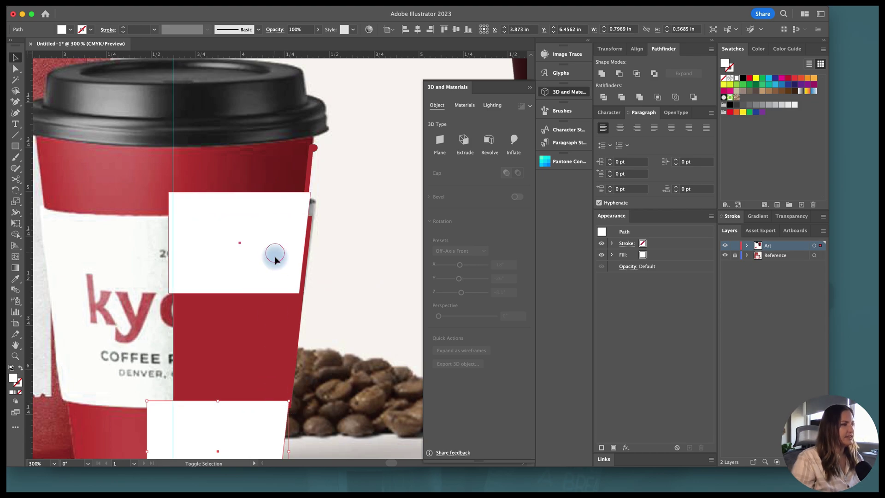
pyautogui.keyDown('shift'); pyautogui.click(267, 331); pyautogui.keyUp('shift')
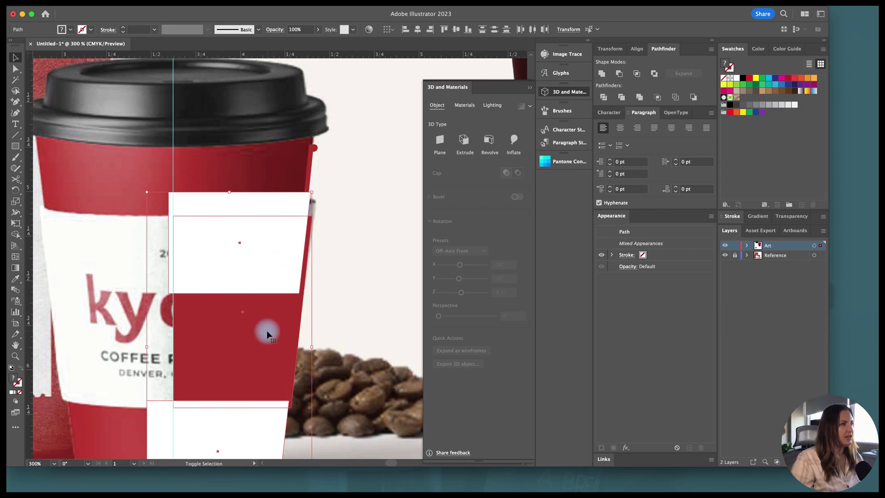
pyautogui.click(619, 74)
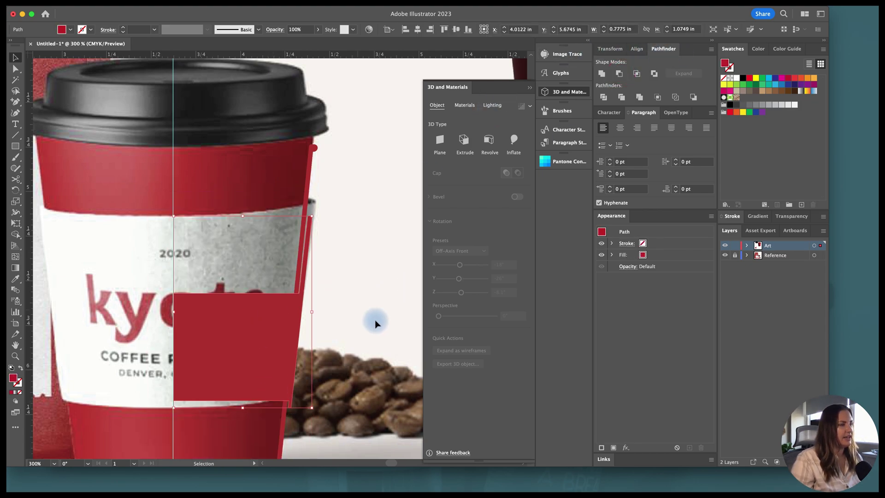
# Revolve the sleeve profile 360° with a custom rotation of X -12° and Y 14°, and hide its 3D effect
pyautogui.click(491, 140)
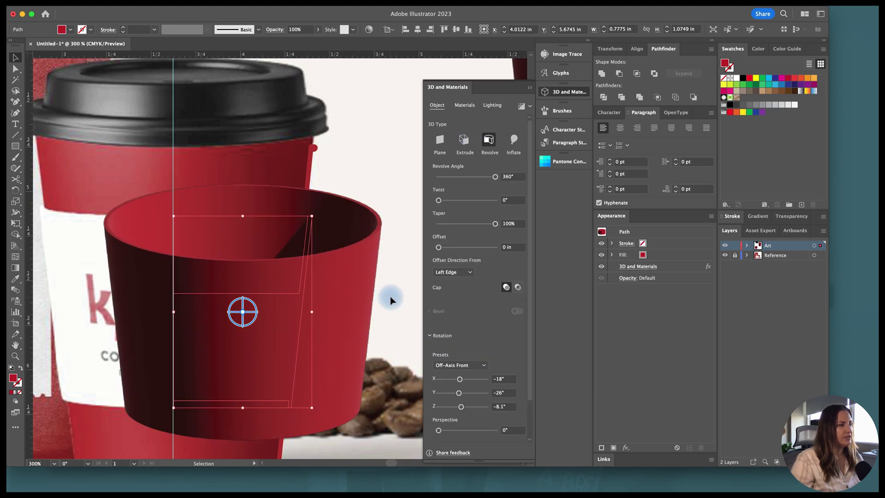
pyautogui.moveTo(243, 312); pyautogui.dragTo(288, 312)
pyautogui.press('super+minus')
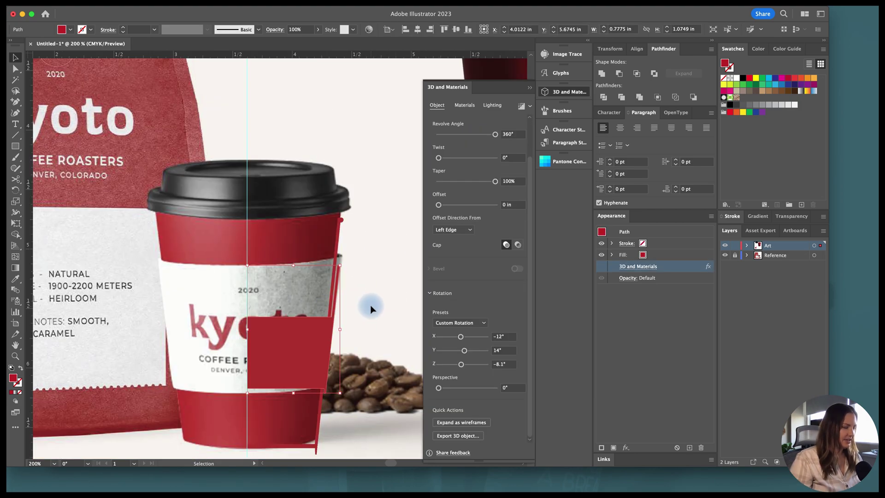
pyautogui.press('super+z')
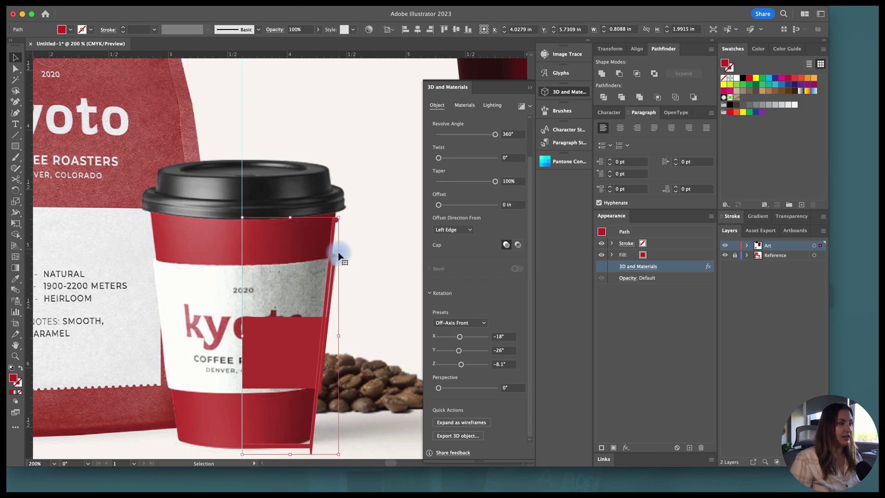
# Duplicate the flat cup wall profile horizontally into the empty area beside the photographed cup
pyautogui.hscroll(3, 339, 255)
pyautogui.moveTo(294, 247); pyautogui.dragTo(401, 241)
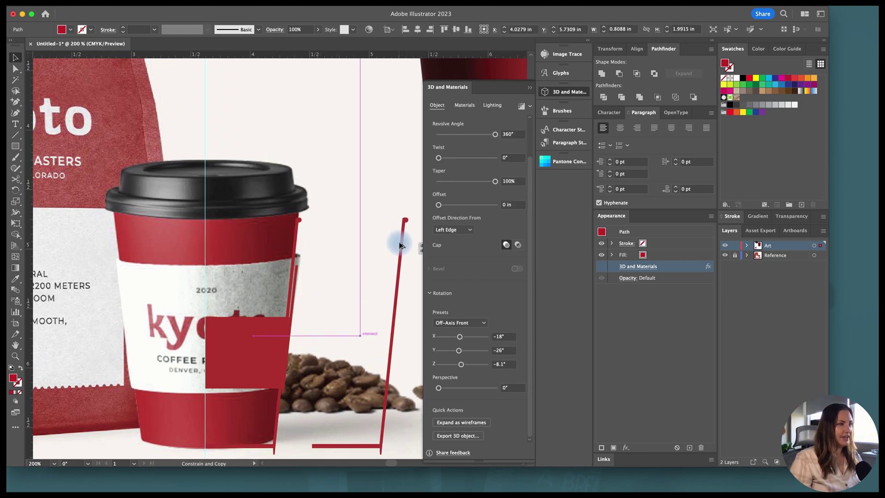
pyautogui.hscroll(3, 393, 245)
pyautogui.scroll(-2, 393, 246)
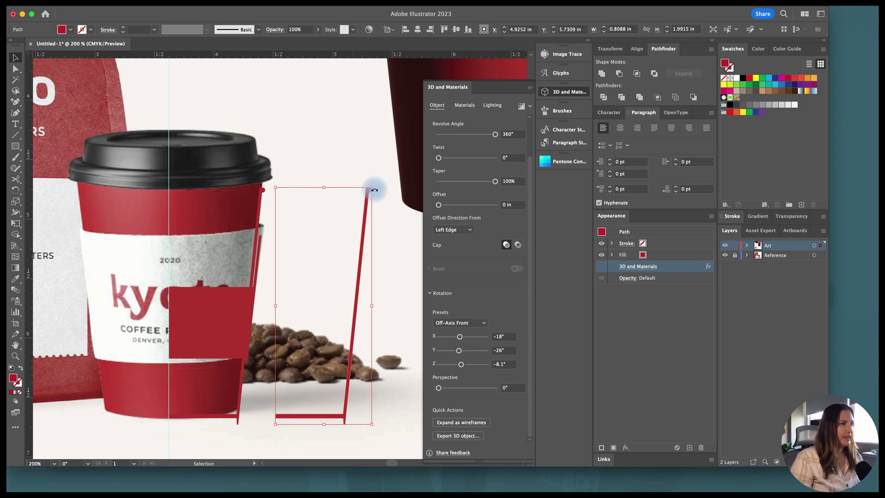
# Fill the sleeve profile with white and place its revolved 3D form beside the red 3D cup
pyautogui.click(232, 312)
pyautogui.scroll(-2, 223, 296)
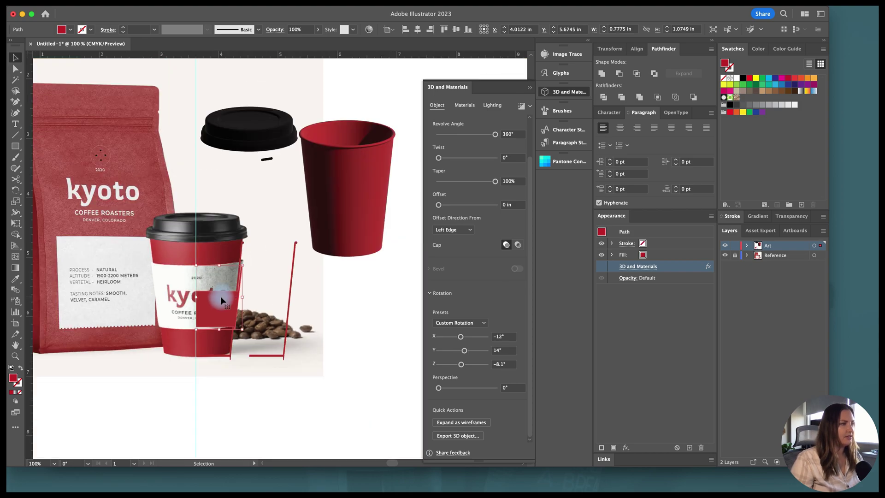
pyautogui.click(169, 290)
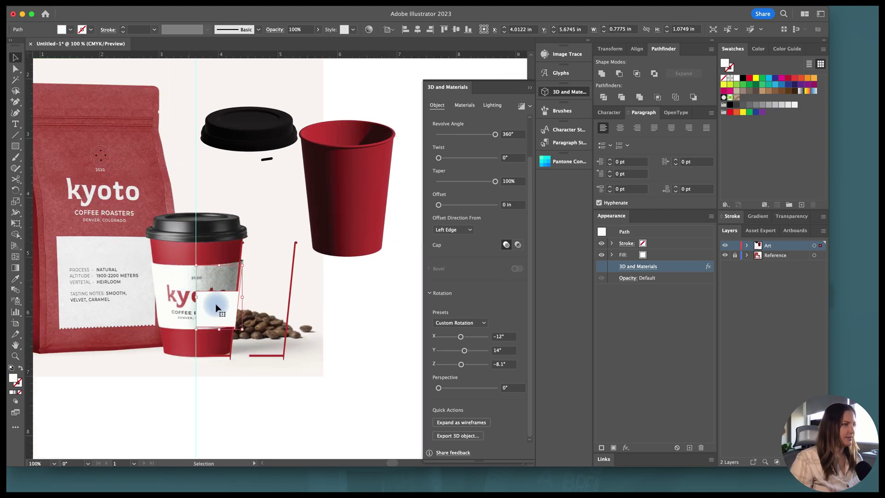
pyautogui.click(368, 317)
pyautogui.scroll(3, 306, 293)
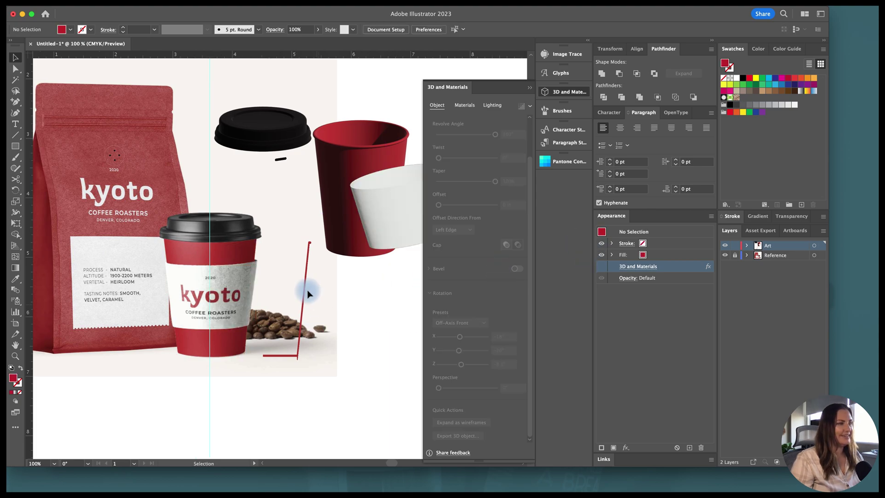
# Move the duplicated cup profile back over the photographed cup so its inner end meets the vertical guide
pyautogui.scroll(1, 307, 293)
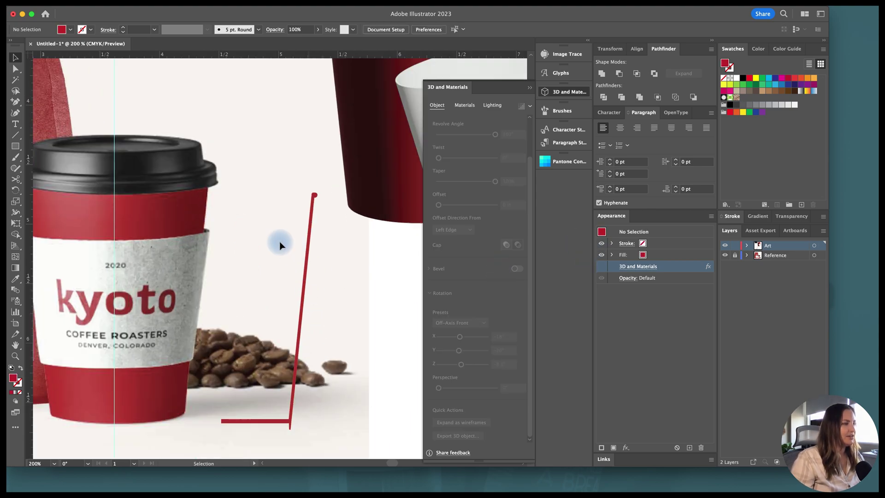
pyautogui.moveTo(280, 423); pyautogui.dragTo(172, 429)
pyautogui.hscroll(-3, 203, 403)
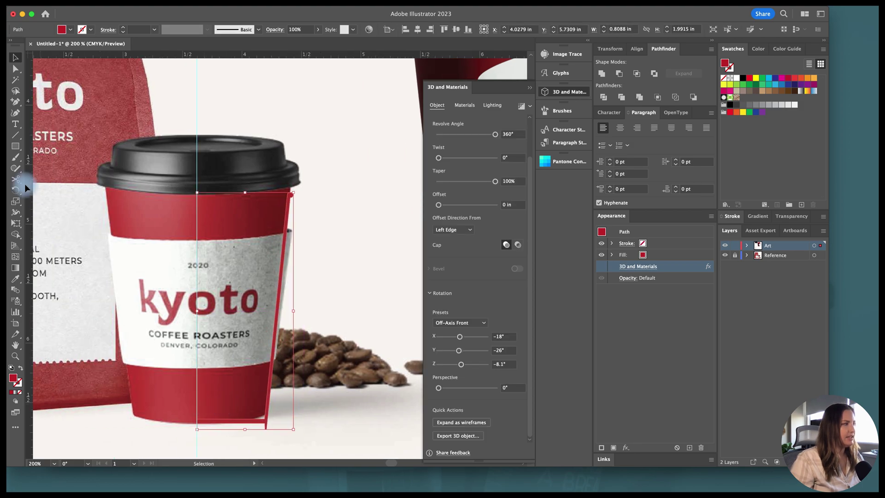
# Cut the cup profile at its base end on the guide and on the inner wall below the rim, and delete the outer part
pyautogui.click(20, 180)
pyautogui.scroll(2, 201, 440)
pyautogui.click(189, 396)
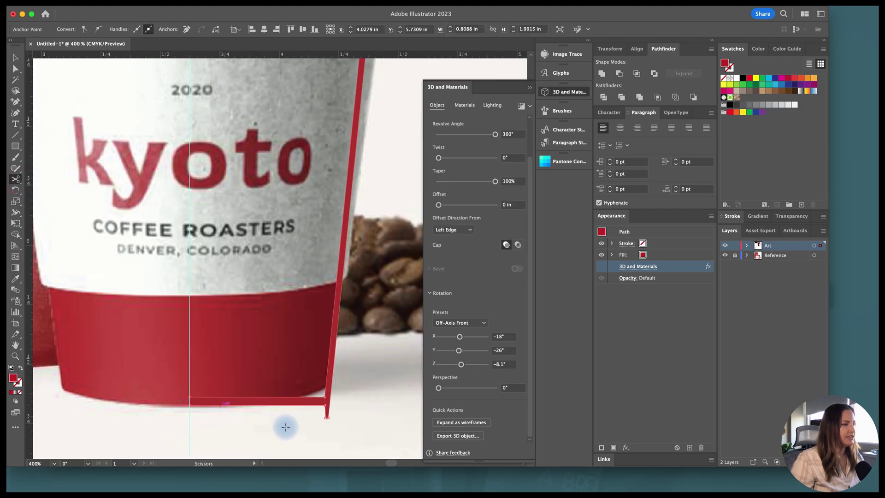
pyautogui.scroll(-1, 285, 424)
pyautogui.scroll(2, 362, 131)
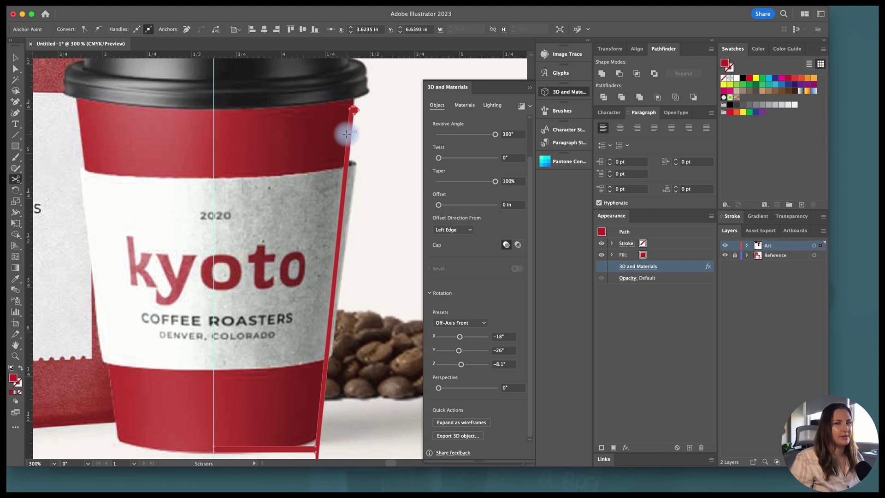
pyautogui.click(347, 134)
pyautogui.press('v')
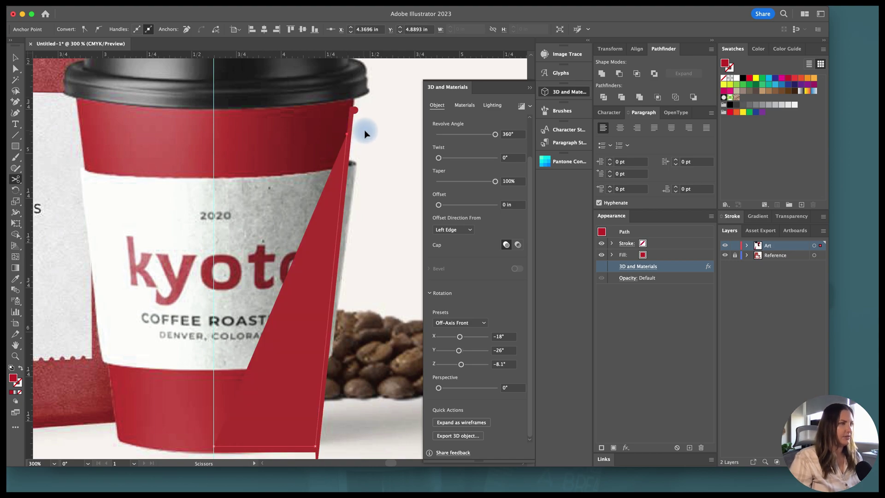
pyautogui.click(366, 129)
pyautogui.click(349, 119)
pyautogui.press('Delete')
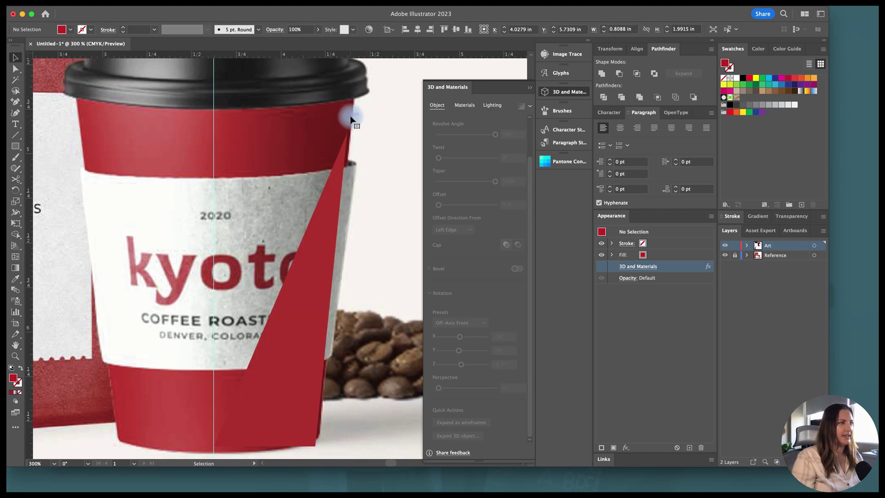
# Close the remaining inner wall path with the Pen tool into a solid coffee profile with a level top and a straight edge along the guide
pyautogui.click(338, 165)
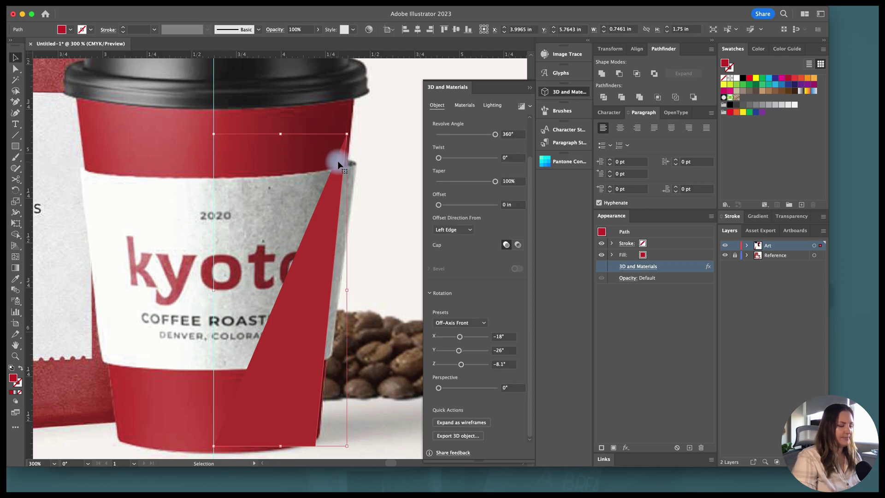
pyautogui.press('p')
pyautogui.click(347, 134)
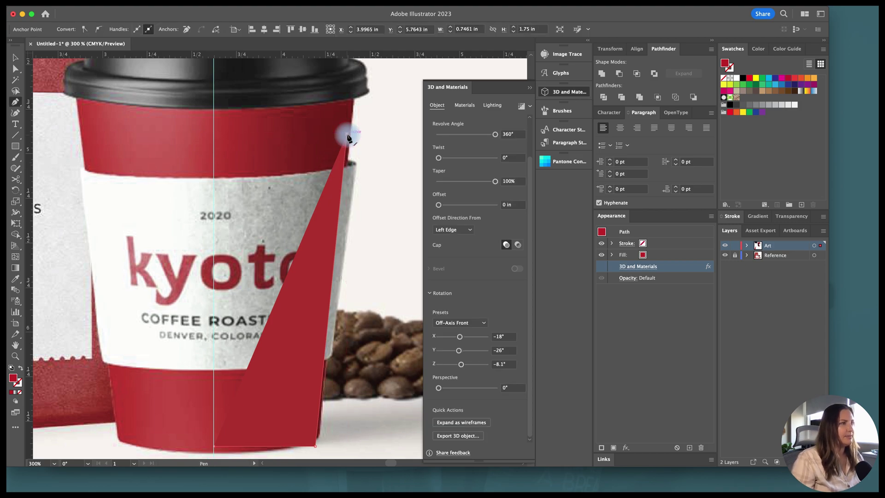
pyautogui.click(213, 134)
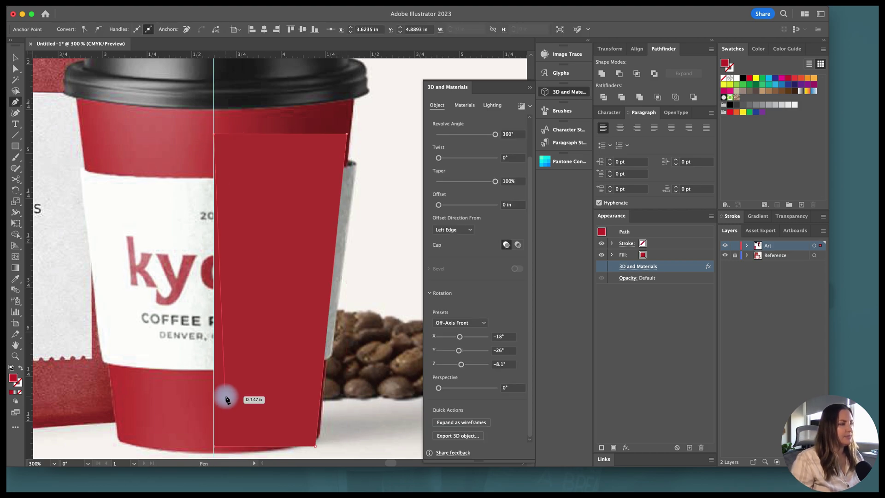
pyautogui.click(213, 447)
pyautogui.press('v')
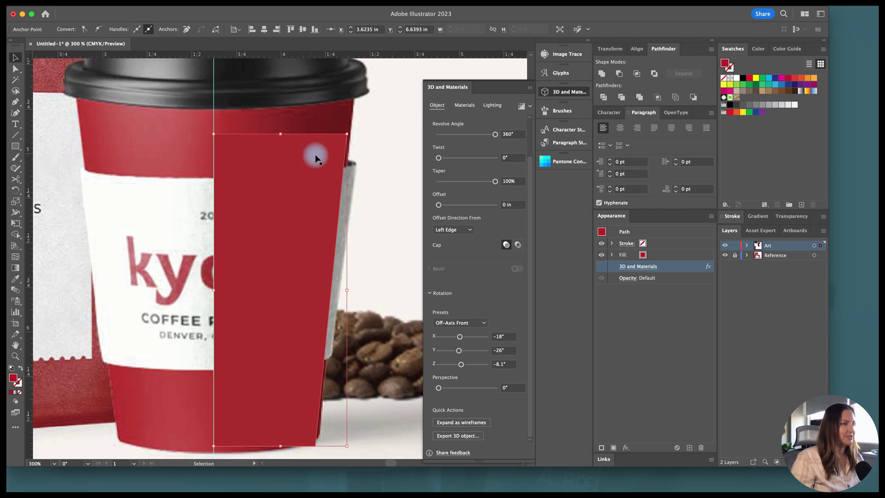
# Add five anchor points spaced along the top edge of the coffee profile
pyautogui.scroll(1, 302, 221)
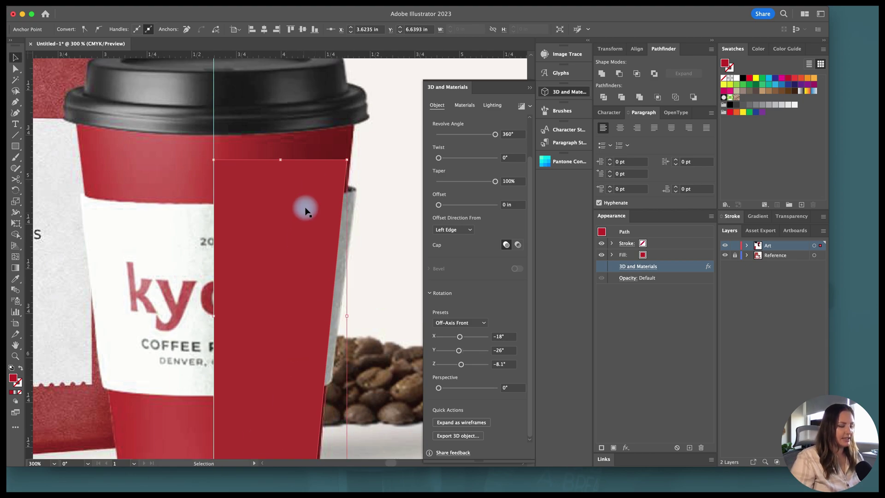
pyautogui.press('+')
pyautogui.click(331, 160)
pyautogui.click(312, 160)
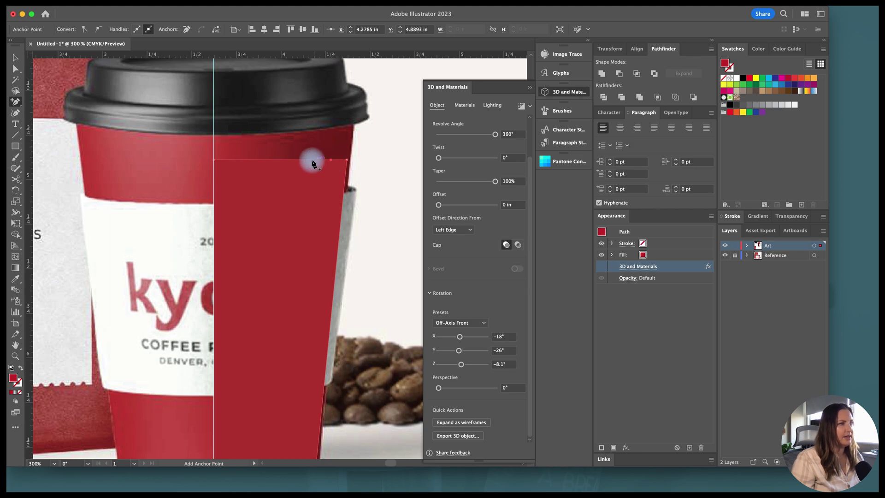
pyautogui.click(283, 160)
pyautogui.click(256, 160)
pyautogui.click(236, 160)
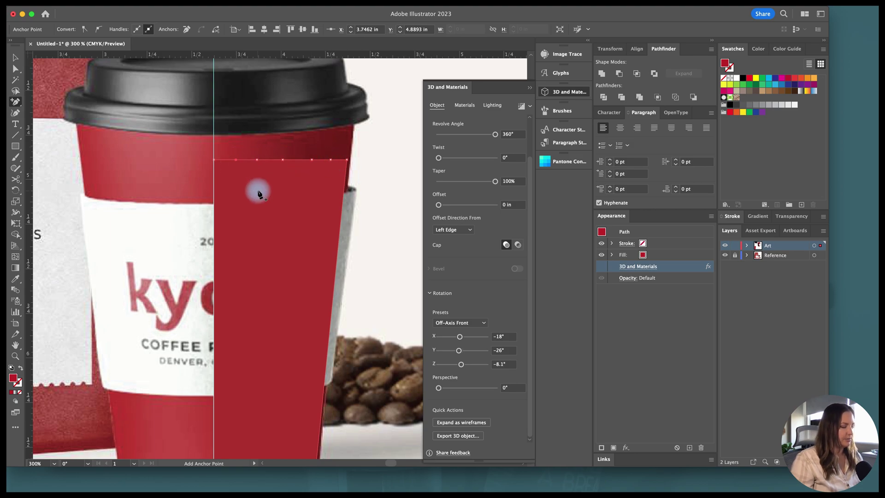
# Curve the anchor points along the coffee profile's top edge into a wavy ripple line
pyautogui.moveTo(216, 161)
pyautogui.mouseDown()
pyautogui.moveTo(223, 167)
pyautogui.moveTo(214, 152)
pyautogui.moveTo(228, 168)
pyautogui.moveTo(228, 152)
pyautogui.moveTo(283, 165)
pyautogui.moveTo(275, 166)
pyautogui.mouseUp()
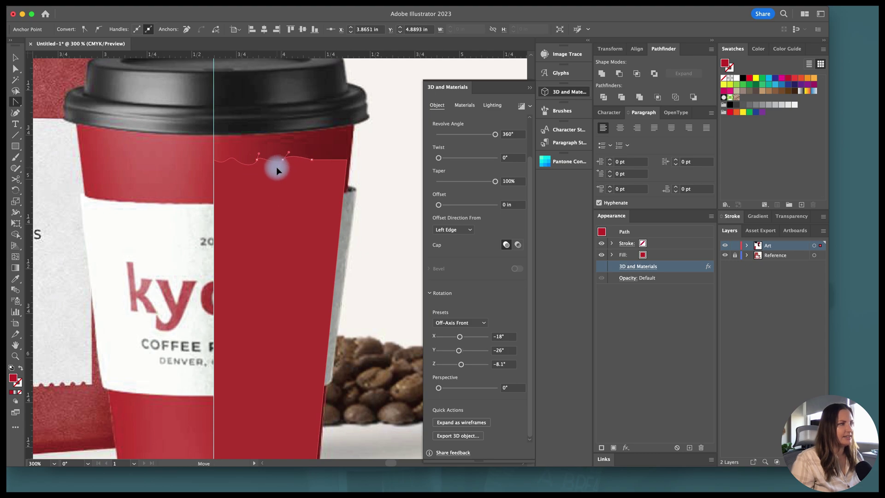
pyautogui.moveTo(331, 160); pyautogui.dragTo(325, 170)
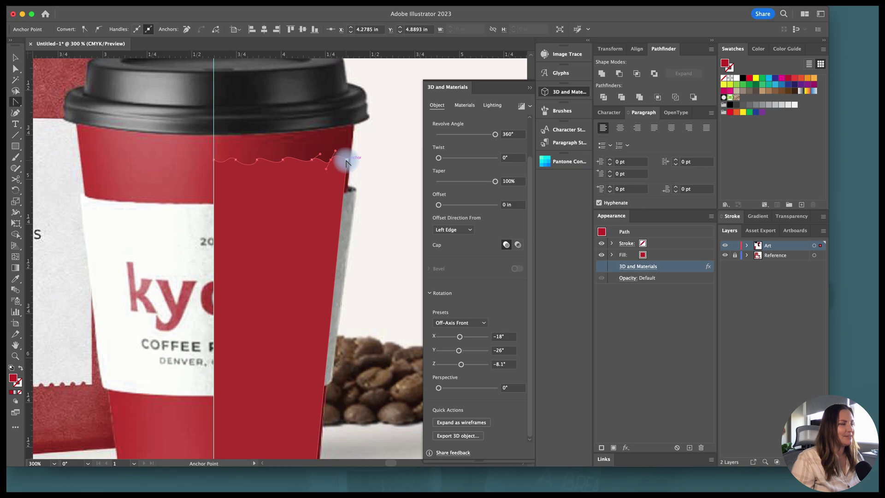
# Show the coffee profile's 3D revolve effect and fill it with dark brown
pyautogui.press('v')
pyautogui.click(606, 269)
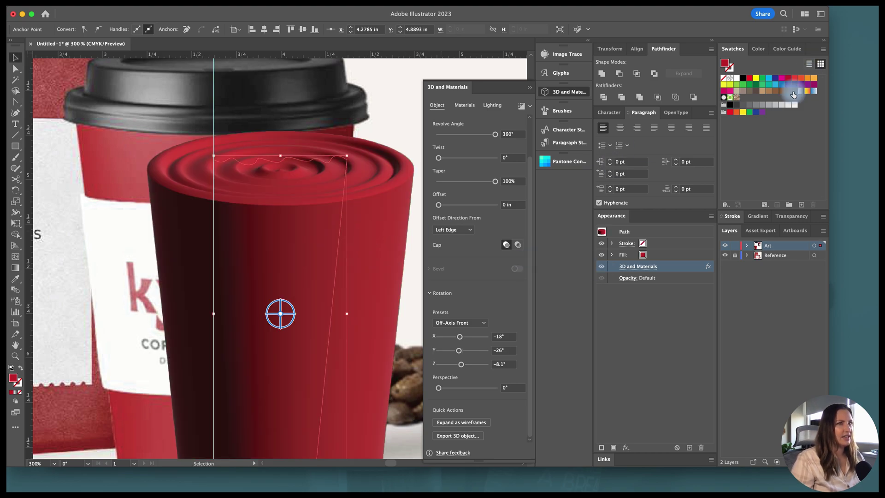
pyautogui.click(789, 92)
pyautogui.click(391, 123)
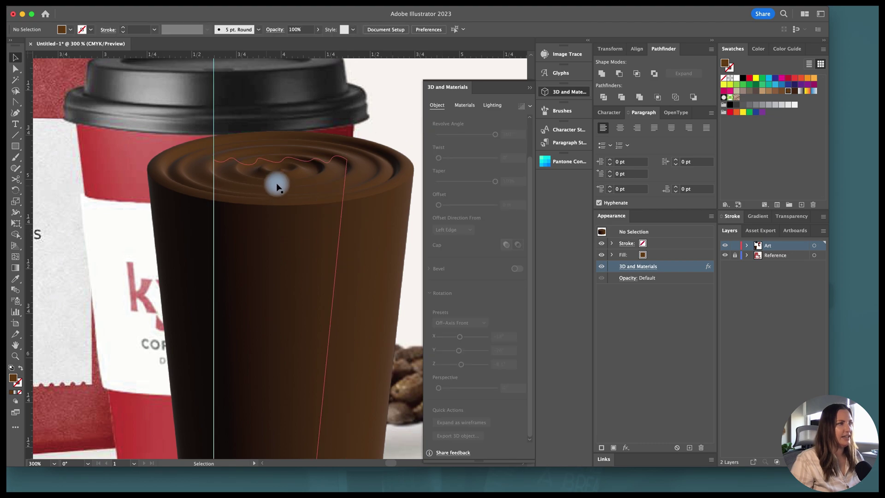
# Reshape the curved anchors along the coffee's top edge to soften the ripples
pyautogui.scroll(-5, 277, 186)
pyautogui.scroll(5, 272, 182)
pyautogui.click(314, 193)
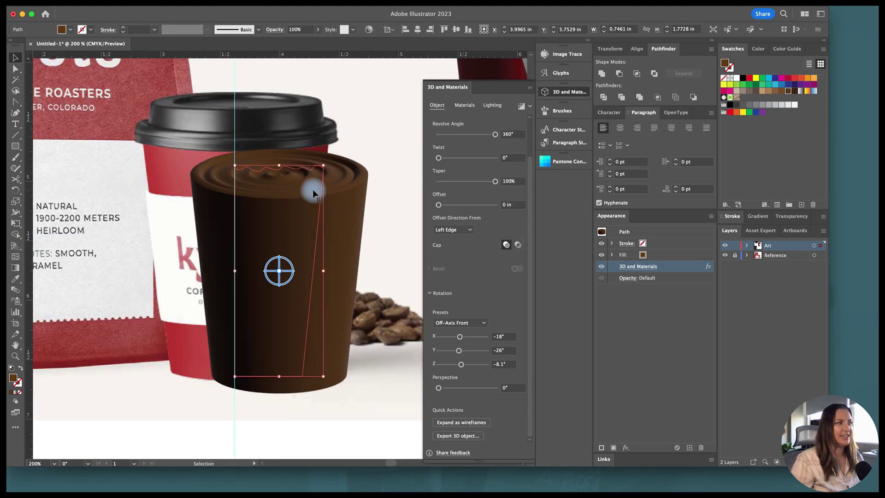
pyautogui.scroll(3, 311, 184)
pyautogui.press('a')
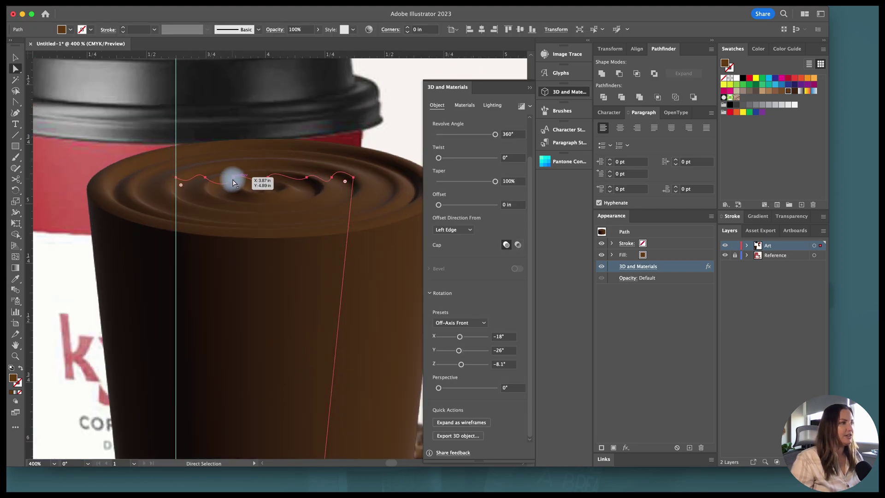
pyautogui.click(234, 183)
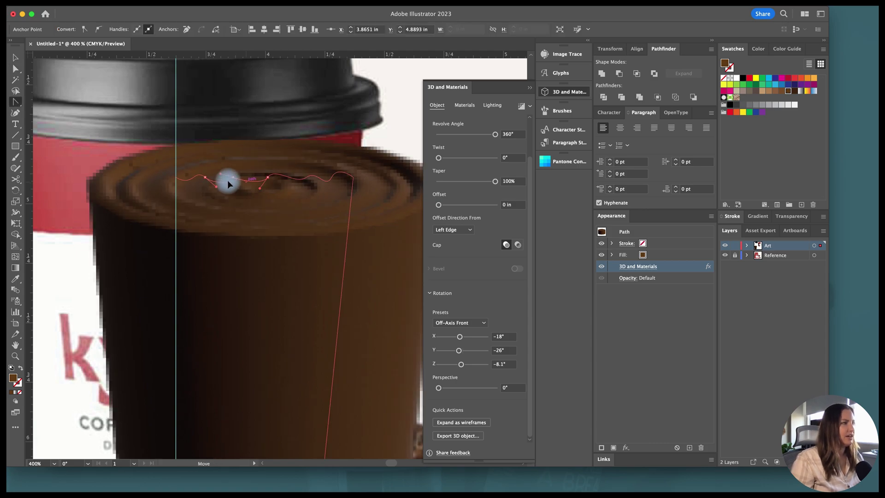
pyautogui.press('v')
# Move the 3D coffee off the reference photo to just below the red 3D cup, and deselect it
pyautogui.scroll(-5, 256, 180)
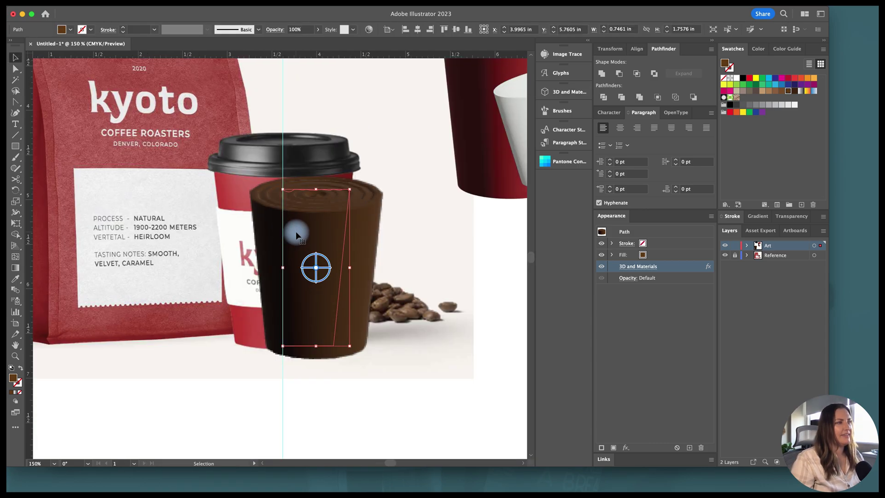
pyautogui.hscroll(3, 283, 230)
pyautogui.moveTo(320, 234); pyautogui.dragTo(487, 247)
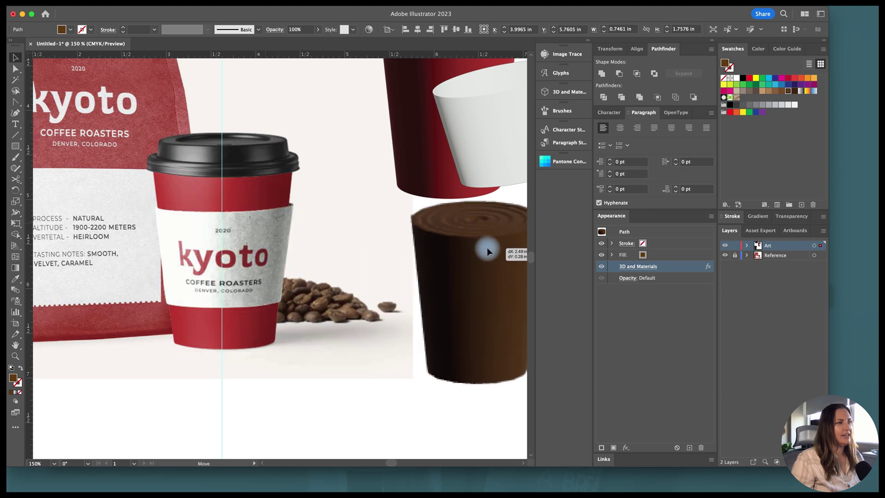
pyautogui.click(360, 263)
pyautogui.hscroll(4, 359, 263)
pyautogui.scroll(-3, 360, 266)
pyautogui.hscroll(-2, 360, 265)
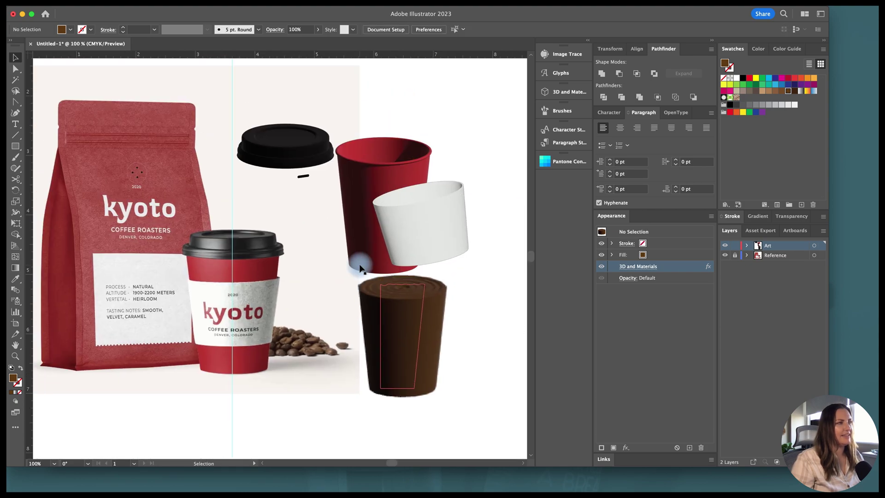
# Draw a rectangle about 1.02 in wide and 0.12 in tall along the base of the photo's coffee bag
pyautogui.hscroll(-2, 360, 265)
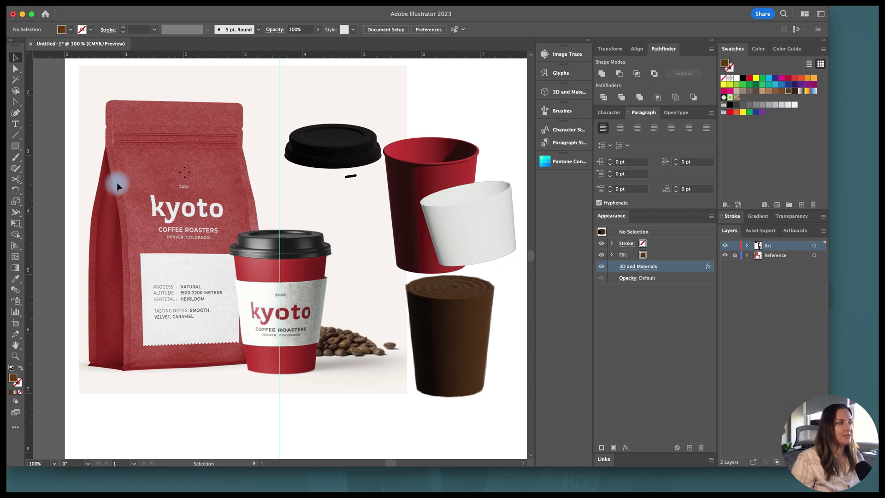
pyautogui.hscroll(-3, 154, 191)
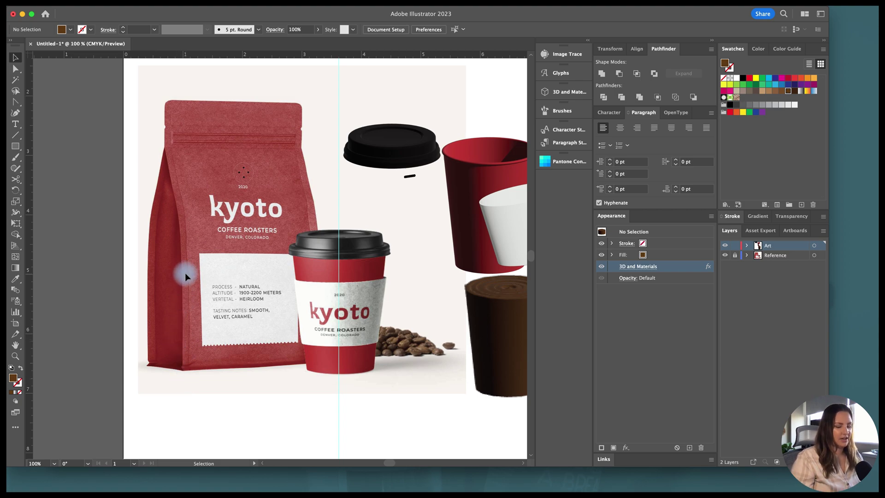
pyautogui.press('m')
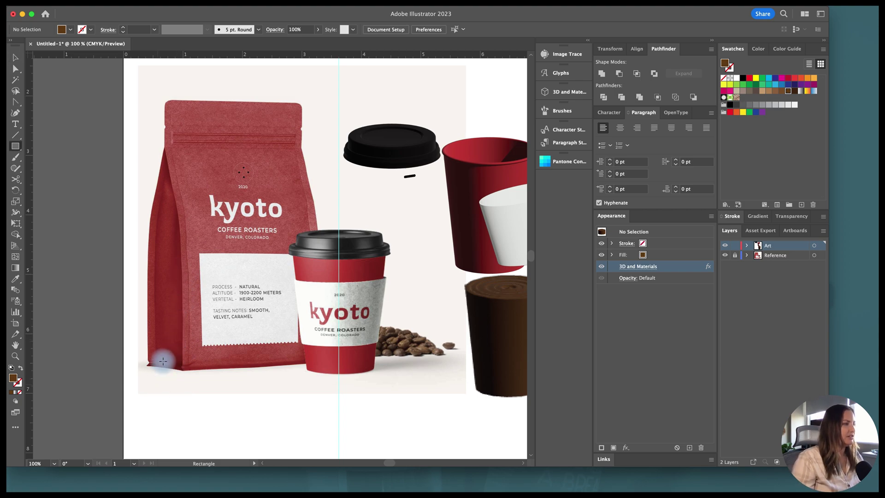
pyautogui.moveTo(154, 364); pyautogui.dragTo(205, 368)
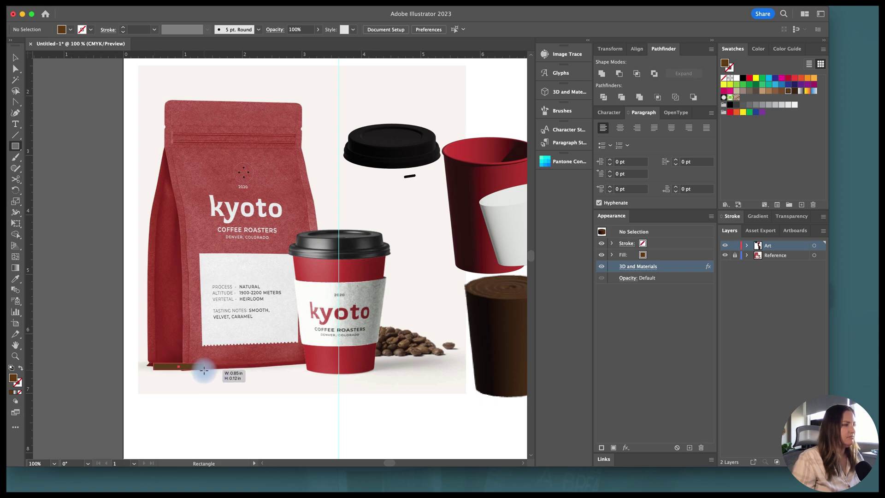
pyautogui.moveTo(204, 370); pyautogui.dragTo(215, 373)
pyautogui.press('v')
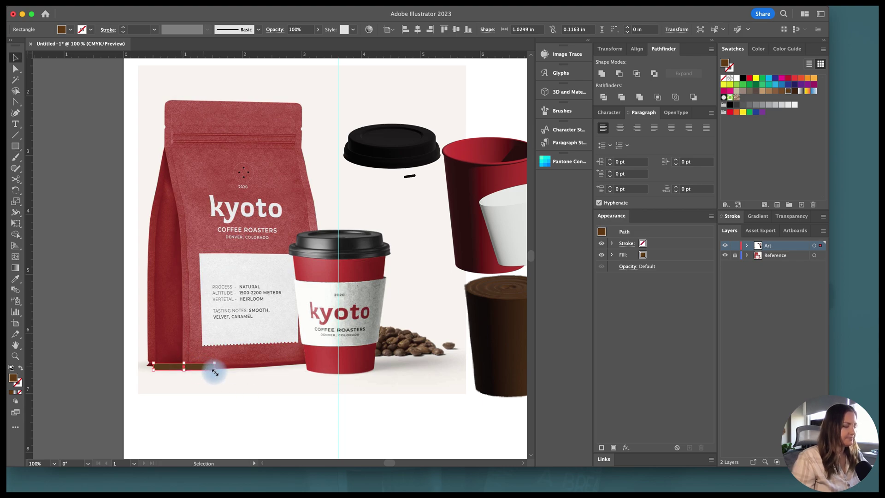
# Fill the rectangle with the 3D cup's red and stretch it upward to about 3.76 in tall
pyautogui.press('i')
pyautogui.click(498, 183)
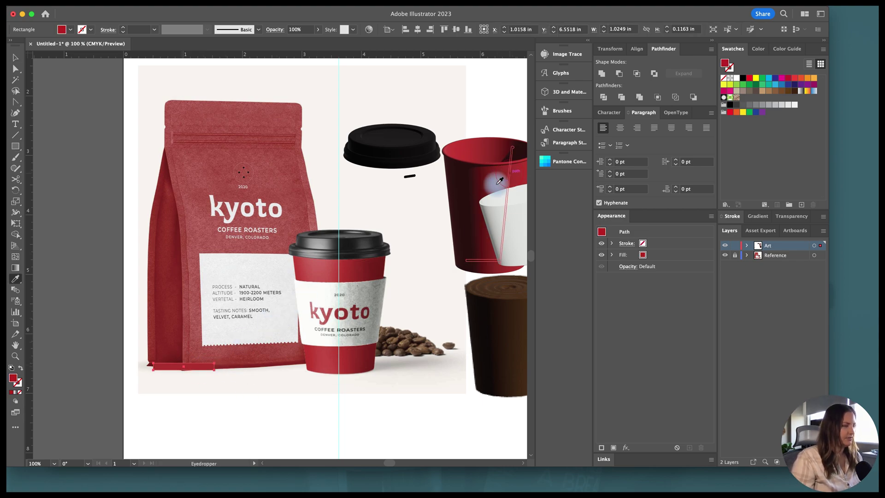
pyautogui.press('v')
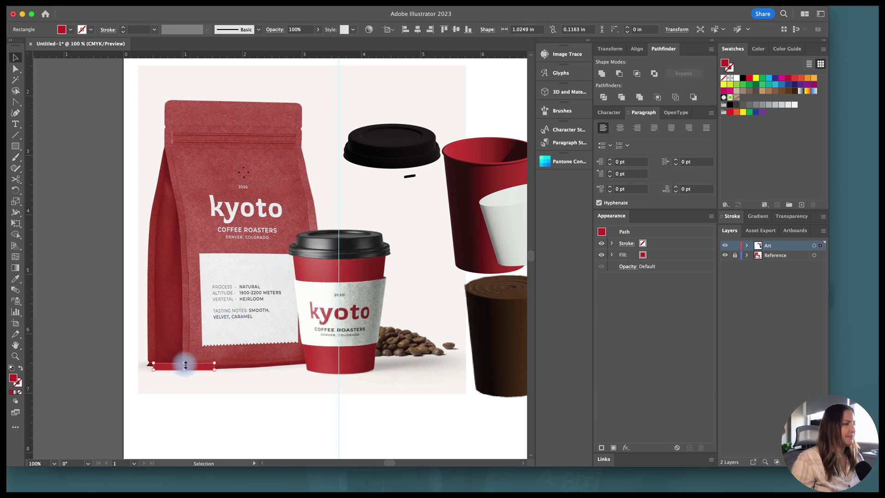
pyautogui.moveTo(186, 364); pyautogui.dragTo(205, 149)
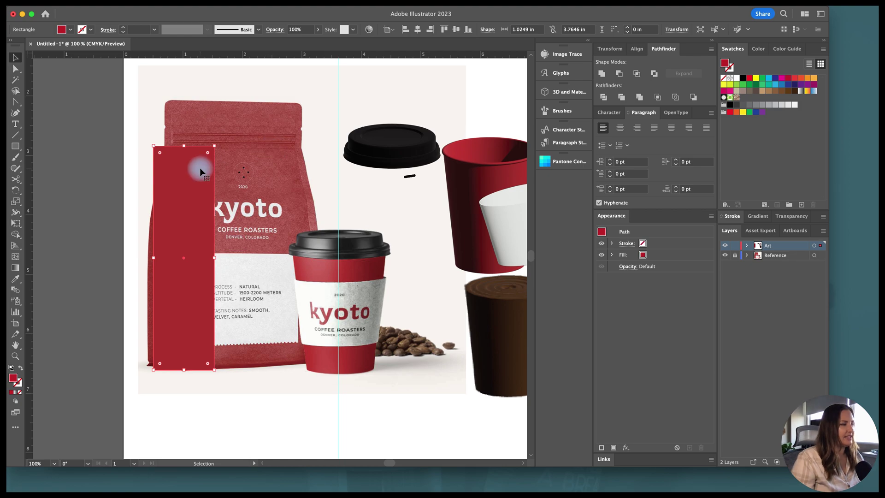
# Add an anchor at the middle of the rectangle's top edge and lower both top corners to form a pointed bag side profile
pyautogui.press('+')
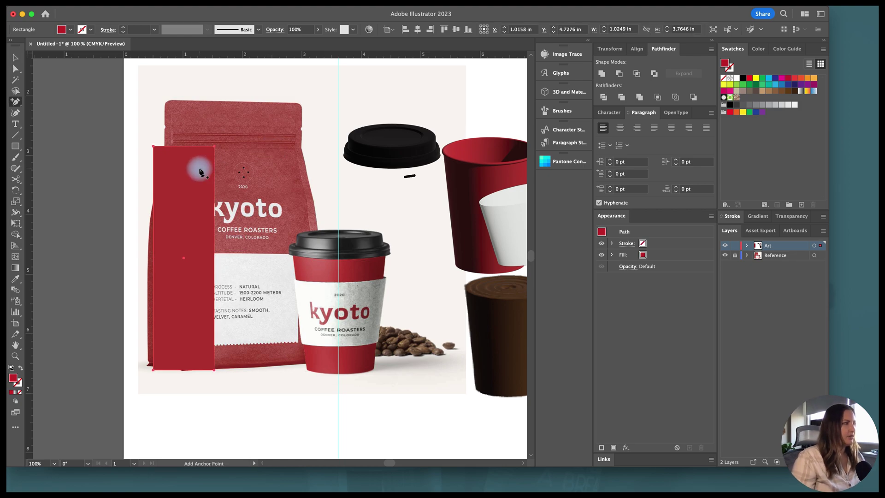
pyautogui.click(185, 147)
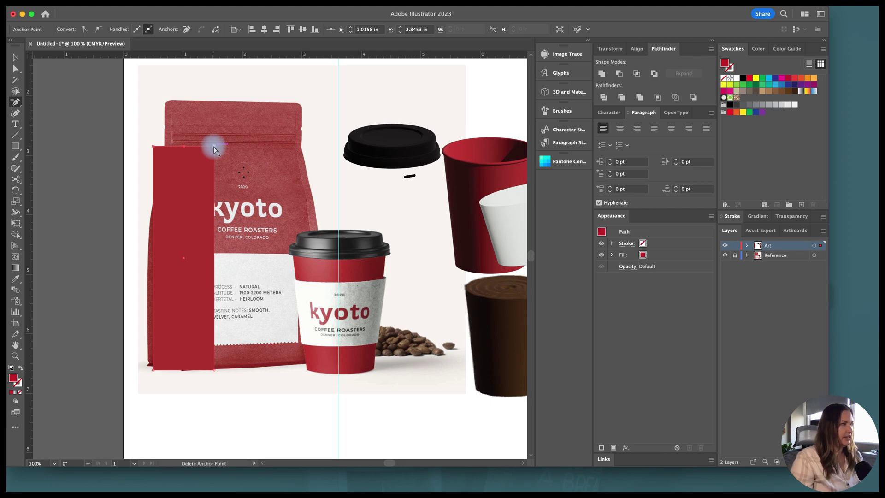
pyautogui.press('a')
pyautogui.click(214, 147)
pyautogui.keyDown('shift'); pyautogui.click(153, 147); pyautogui.keyUp('shift')
pyautogui.moveTo(153, 147); pyautogui.dragTo(160, 239)
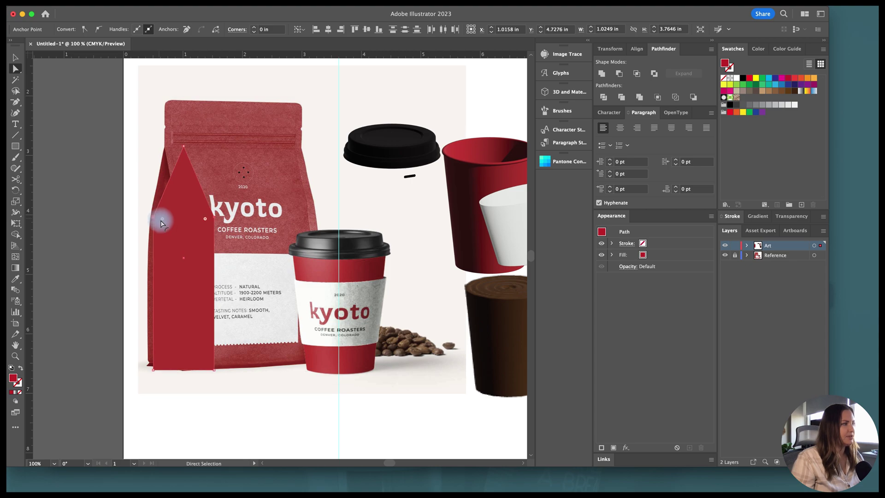
# Round both shoulder corners of the bag profile to a radius of about 1.74 in and deselect it
pyautogui.moveTo(163, 221); pyautogui.dragTo(242, 319)
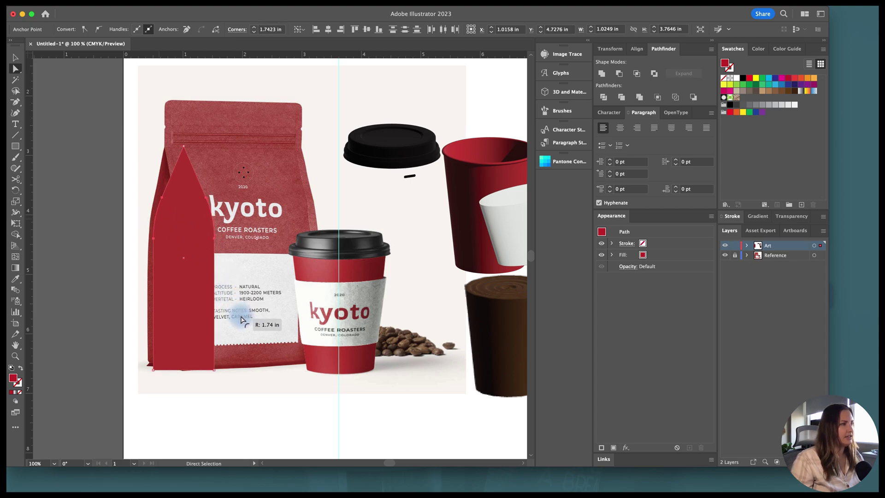
pyautogui.press('v')
pyautogui.click(257, 410)
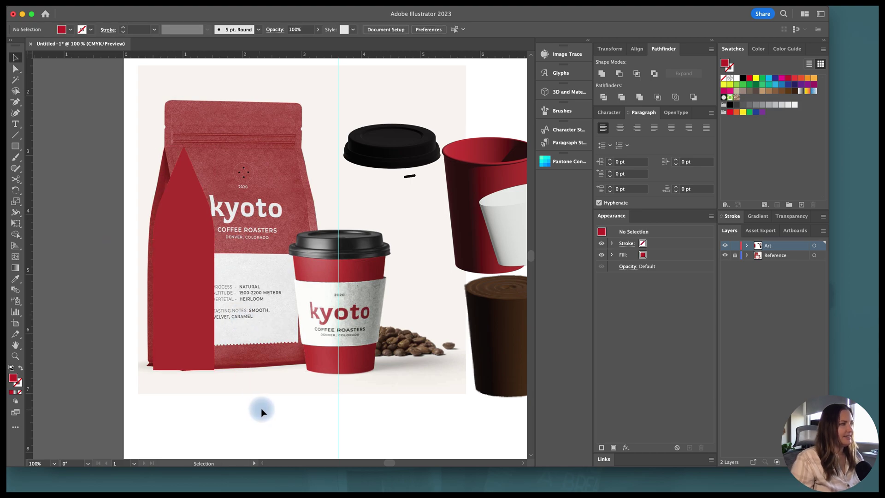
# Shift the 3D cup parts farther right and up, and place the bag profile just right of the reference photo
pyautogui.click(187, 263)
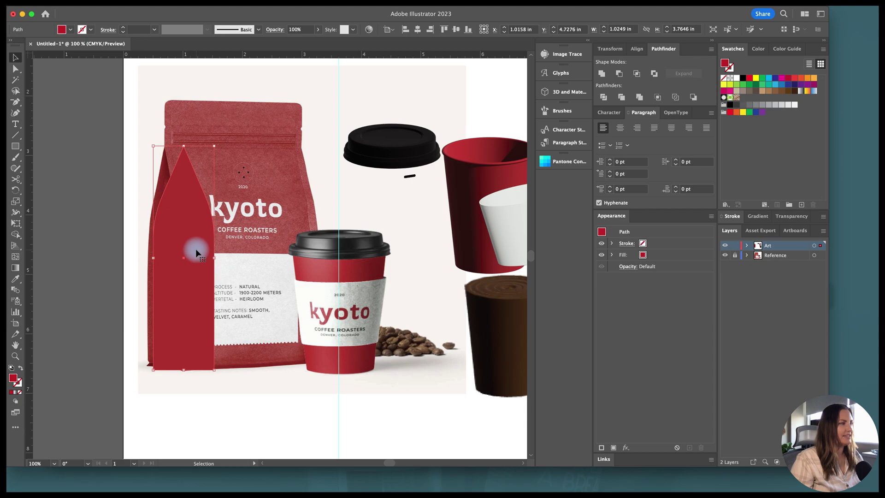
pyautogui.press('super+minus')
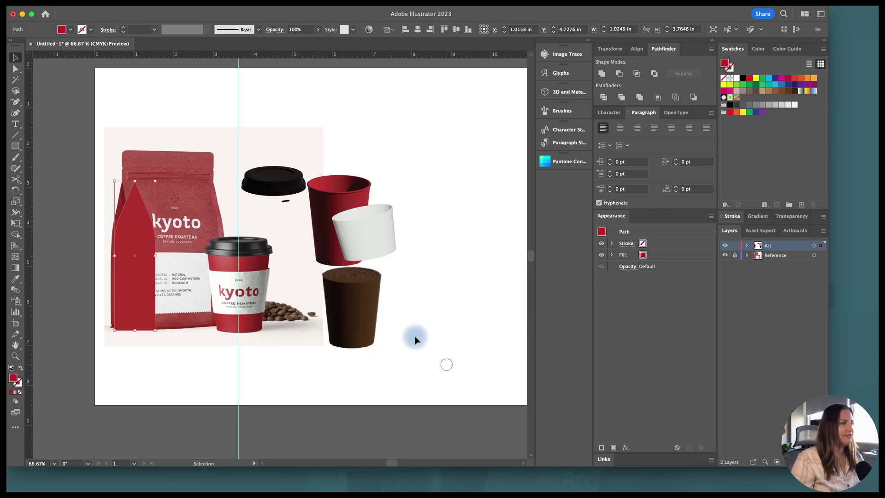
pyautogui.moveTo(414, 336); pyautogui.dragTo(432, 120)
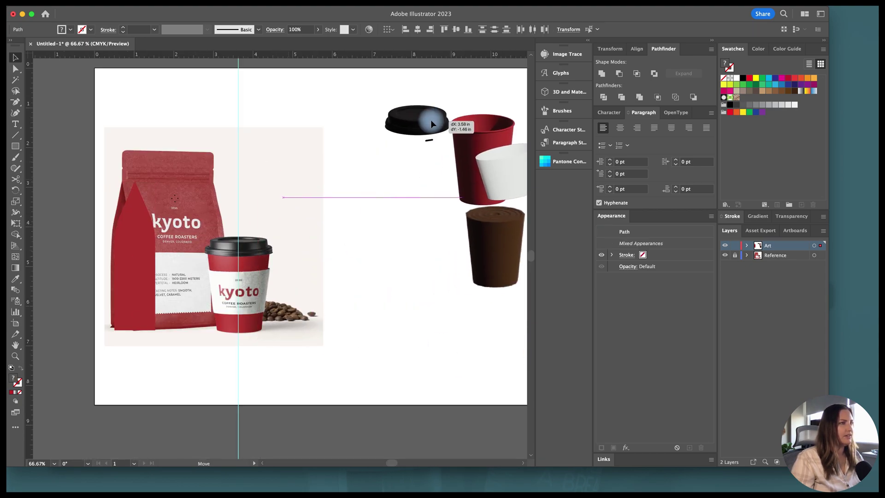
pyautogui.click(132, 235)
pyautogui.moveTo(134, 236); pyautogui.dragTo(346, 232)
pyautogui.scroll(1, 356, 249)
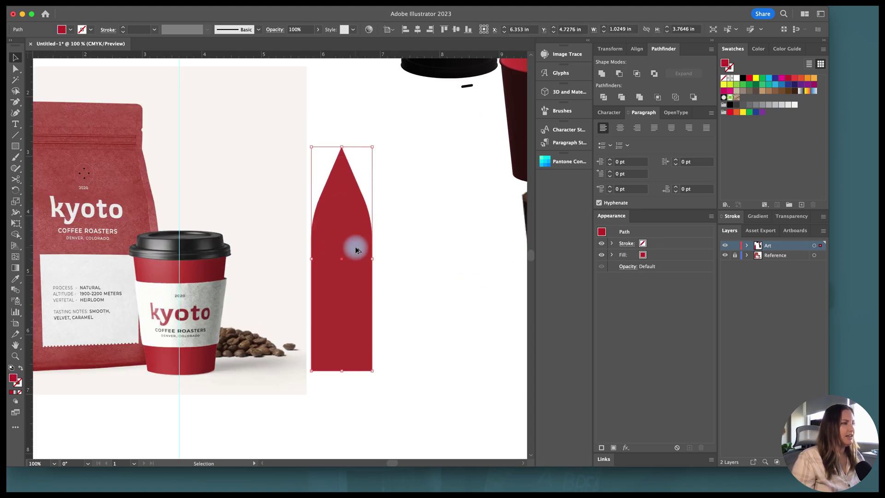
pyautogui.hscroll(-4, 354, 250)
pyautogui.scroll(-1, 353, 250)
pyautogui.hscroll(2, 353, 250)
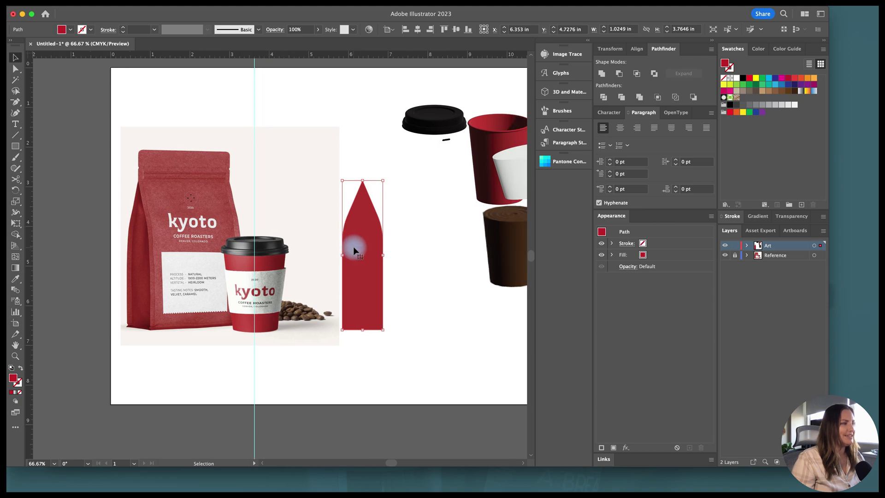
# Extrude the bag profile about 1.78 in deep and rotate it to X 8° and Y 88°
pyautogui.click(567, 90)
pyautogui.hscroll(4, 336, 113)
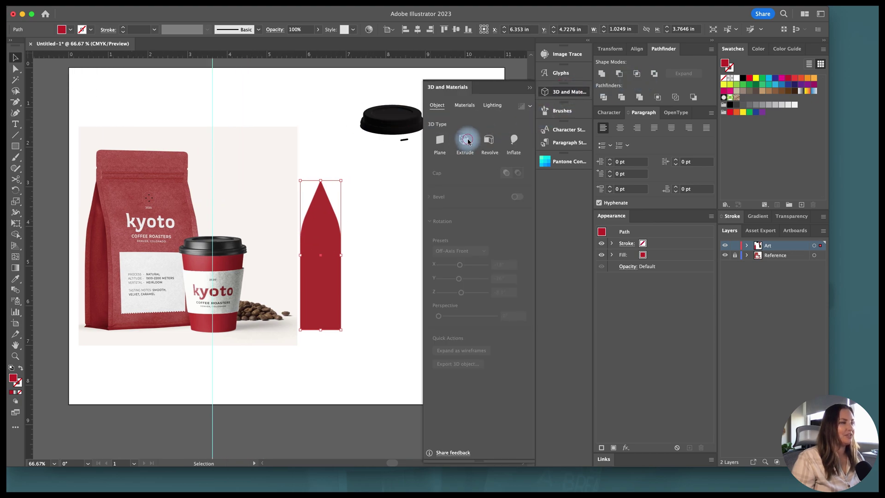
pyautogui.click(464, 139)
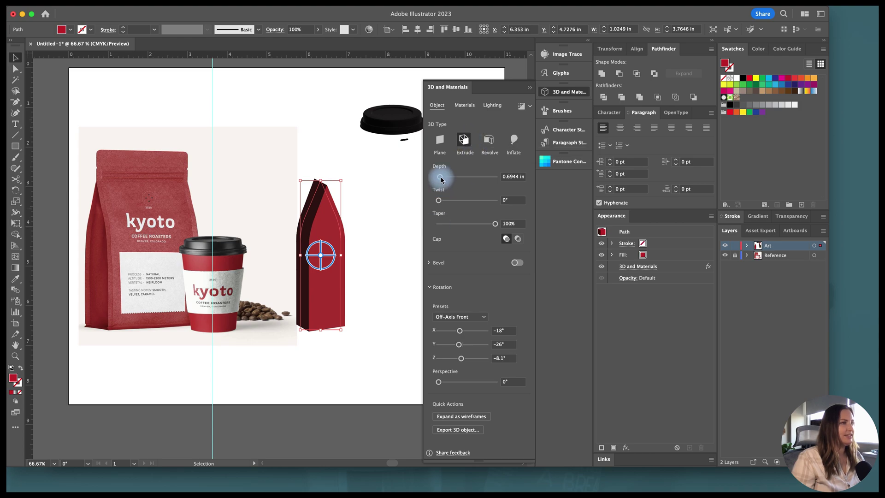
pyautogui.moveTo(441, 177); pyautogui.dragTo(443, 176)
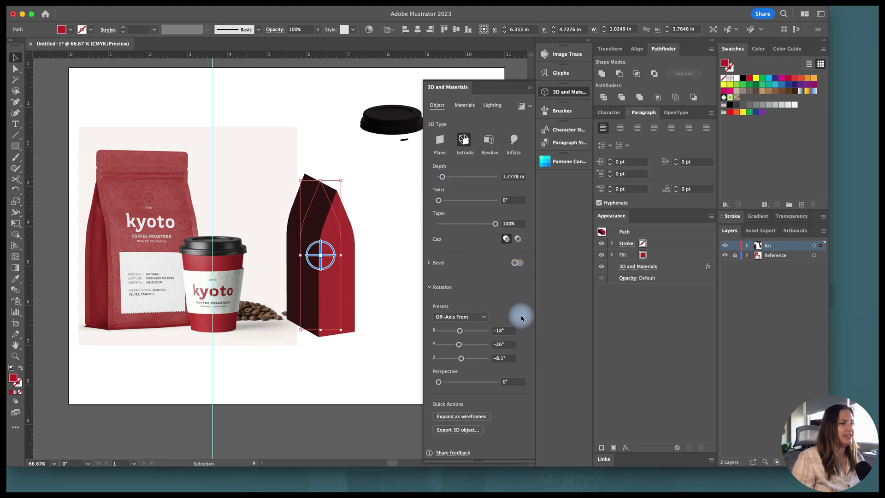
pyautogui.moveTo(465, 349); pyautogui.dragTo(465, 332)
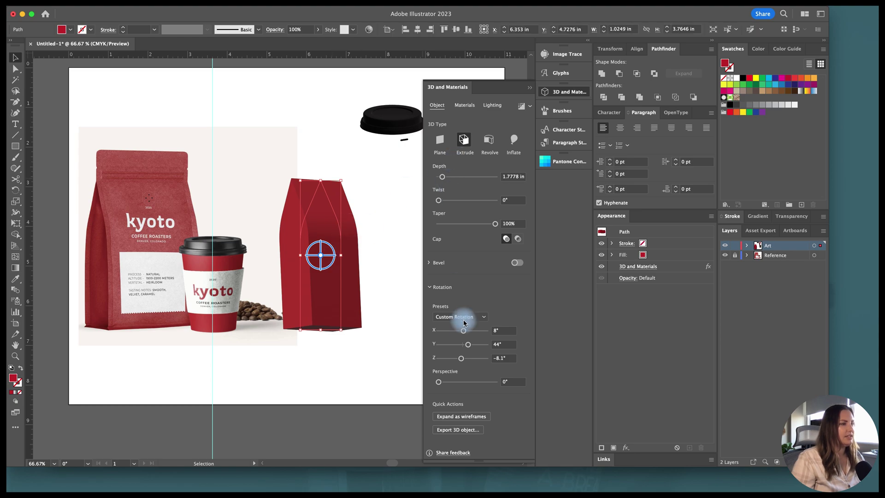
pyautogui.moveTo(465, 344); pyautogui.dragTo(474, 344)
# Size the 3D bag against the photo's bag, set its depth to 2.5 in and place it right of the photo
pyautogui.moveTo(339, 285); pyautogui.dragTo(164, 284)
pyautogui.moveTo(442, 177); pyautogui.dragTo(445, 178)
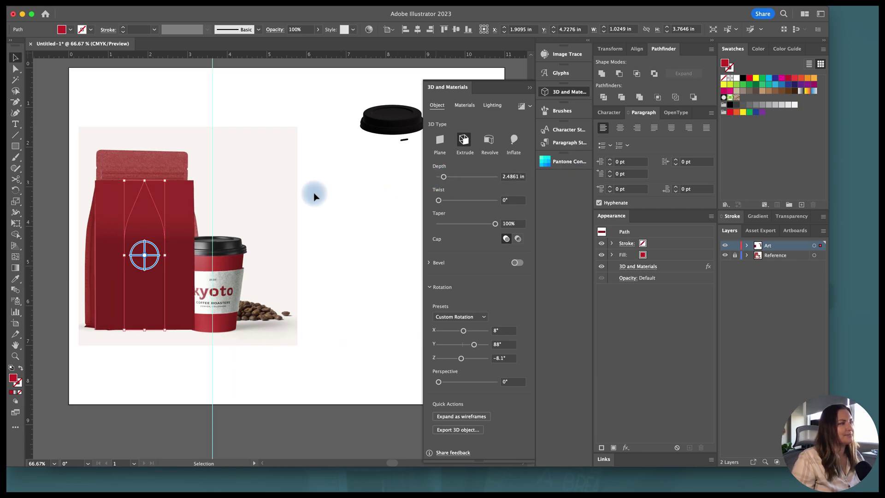
pyautogui.moveTo(152, 206); pyautogui.dragTo(364, 215)
pyautogui.write('2.5')
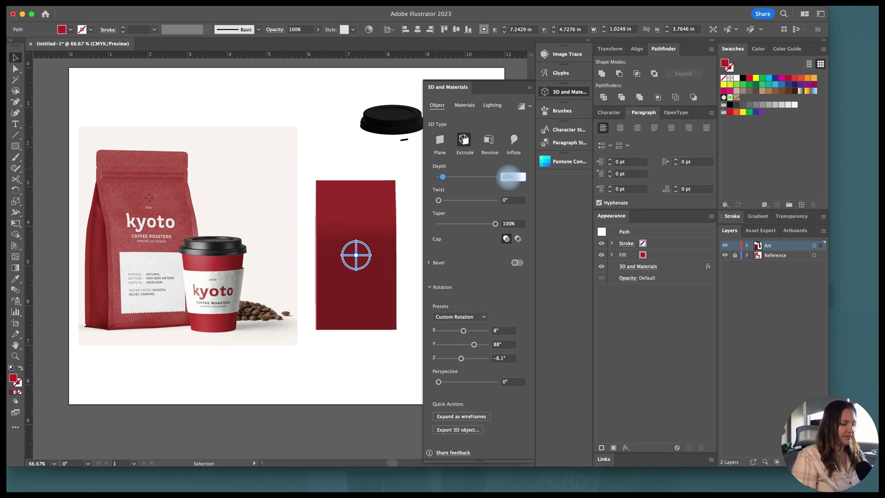
pyautogui.press('Return')
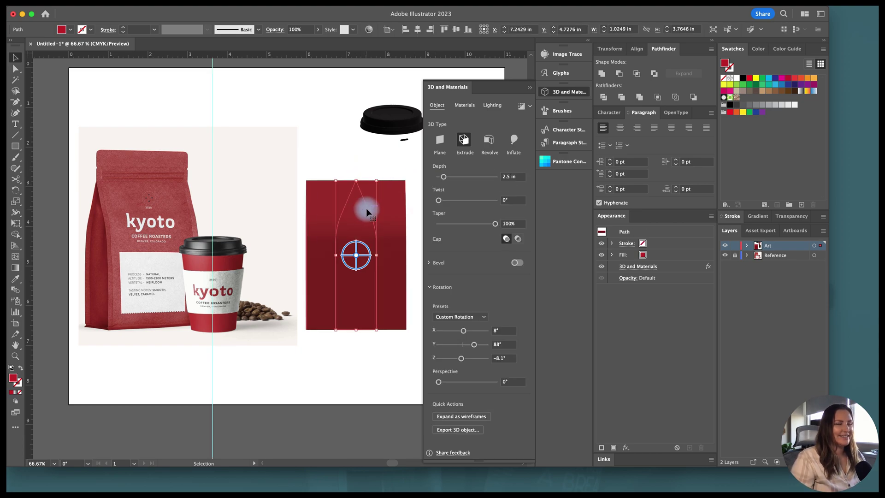
# Duplicate the 3D bag to its left, cut the copy's path at the top and bottom midpoints with Scissors and delete its left half
pyautogui.moveTo(367, 210); pyautogui.dragTo(272, 211)
pyautogui.click(18, 164)
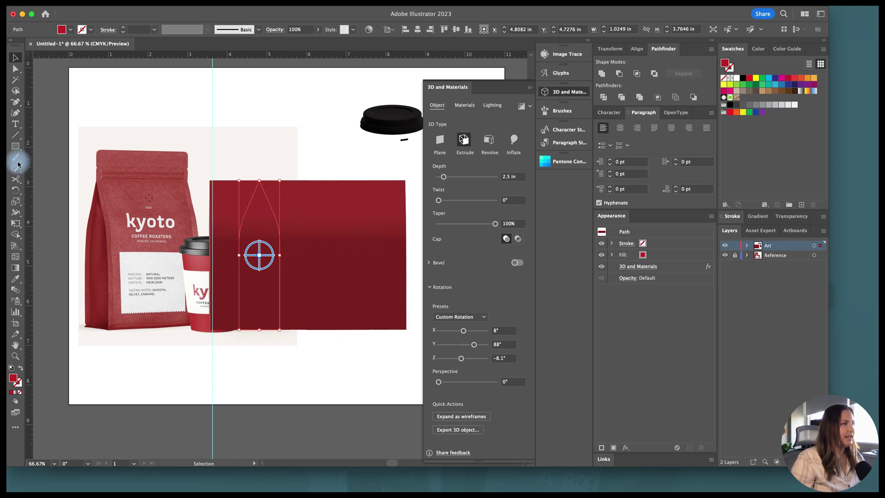
pyautogui.click(16, 179)
pyautogui.click(259, 187)
pyautogui.click(260, 181)
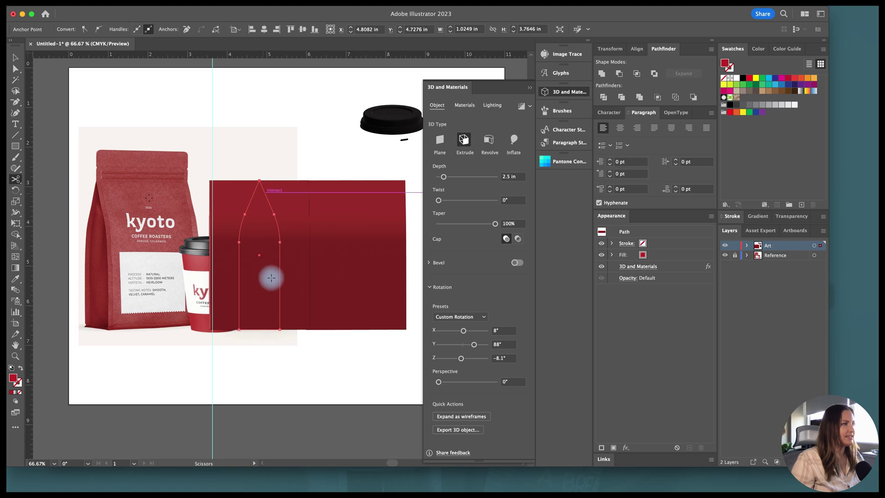
pyautogui.click(259, 330)
pyautogui.press('v')
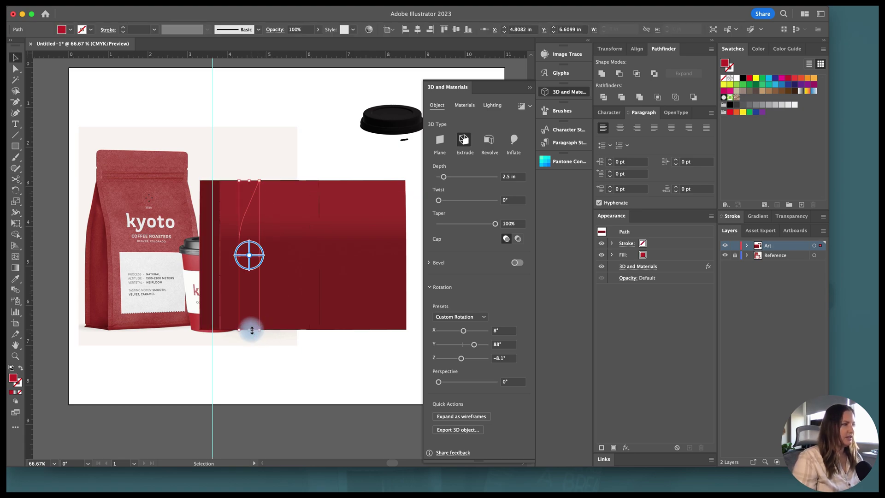
pyautogui.press('Delete')
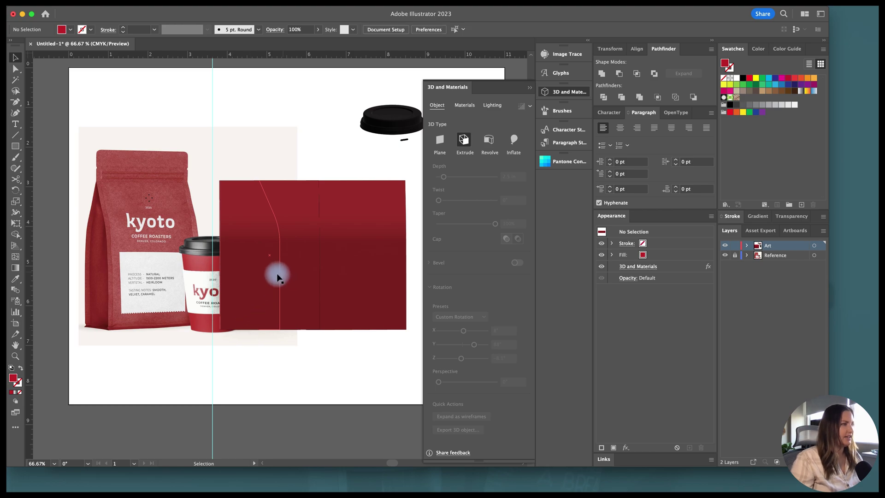
# Rotate the remaining half of the bag copy to Y 83° and swap its red fill to a stroke
pyautogui.click(278, 277)
pyautogui.scroll(-1, 278, 275)
pyautogui.moveTo(474, 344)
pyautogui.mouseDown()
pyautogui.moveTo(464, 345)
pyautogui.moveTo(474, 346)
pyautogui.mouseUp()
pyautogui.click(19, 368)
# Set the stroked half profile's extrusion depth to 0.1 in and move the thin strip beside the 3D bag
pyautogui.click(500, 177)
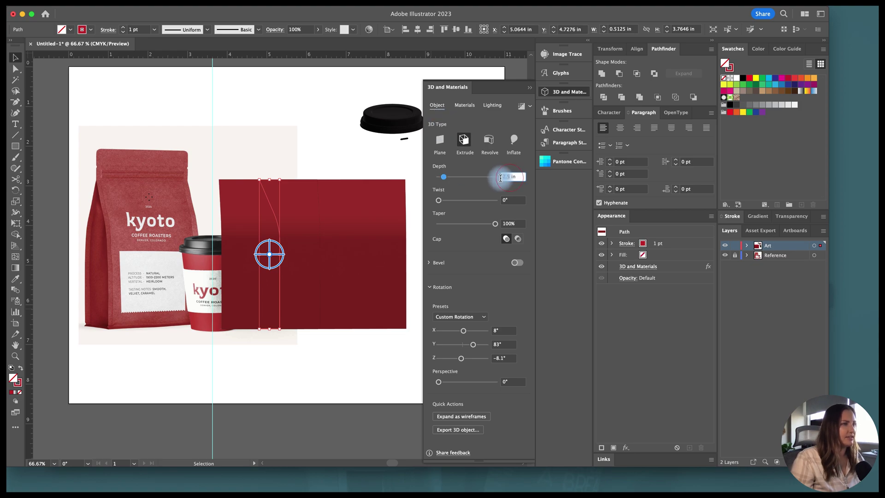
pyautogui.write('0.1')
pyautogui.press('Return')
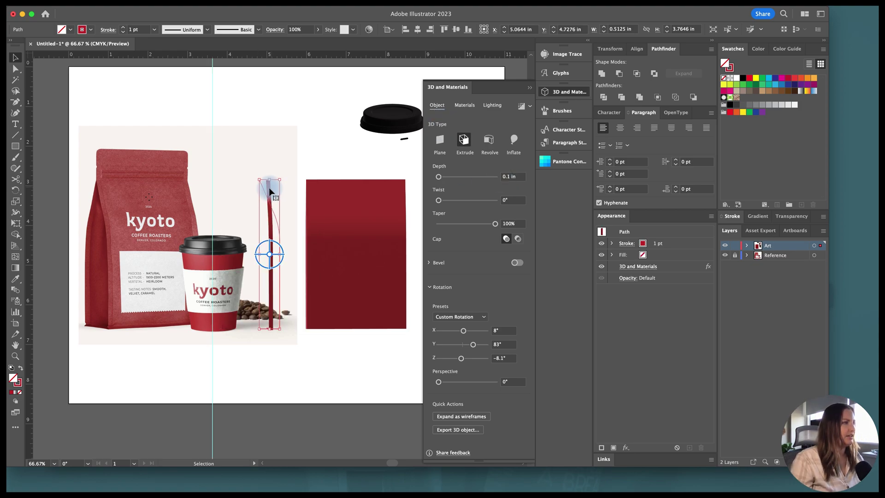
pyautogui.moveTo(271, 191); pyautogui.dragTo(415, 202)
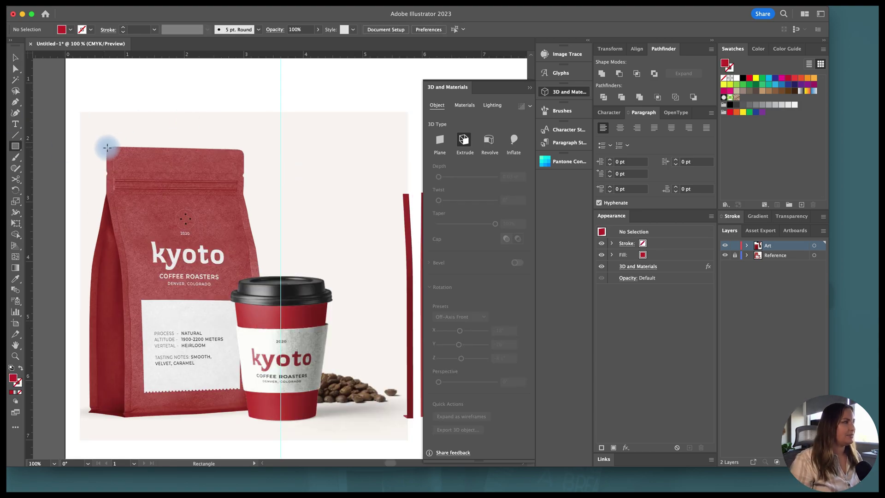
# Create a red rectangle 2.5 in wide over the photo bag's top flap and stretch it to about 0.76 in tall
pyautogui.click(107, 147)
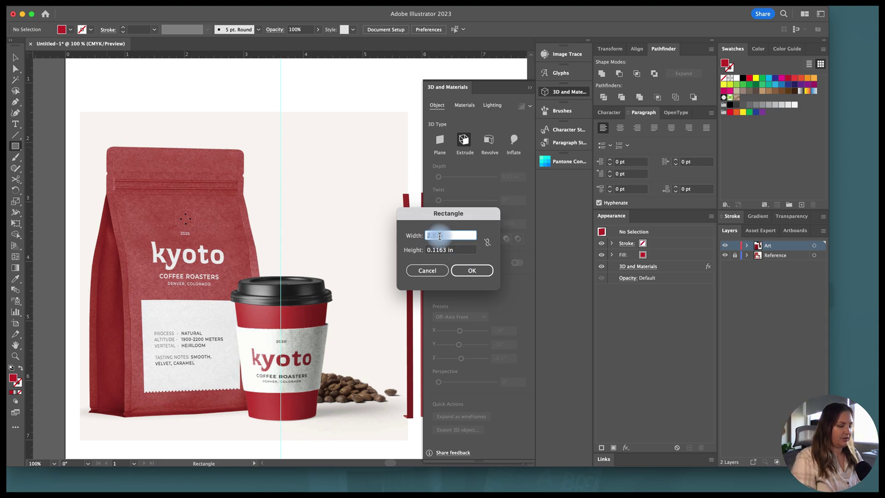
pyautogui.click(471, 271)
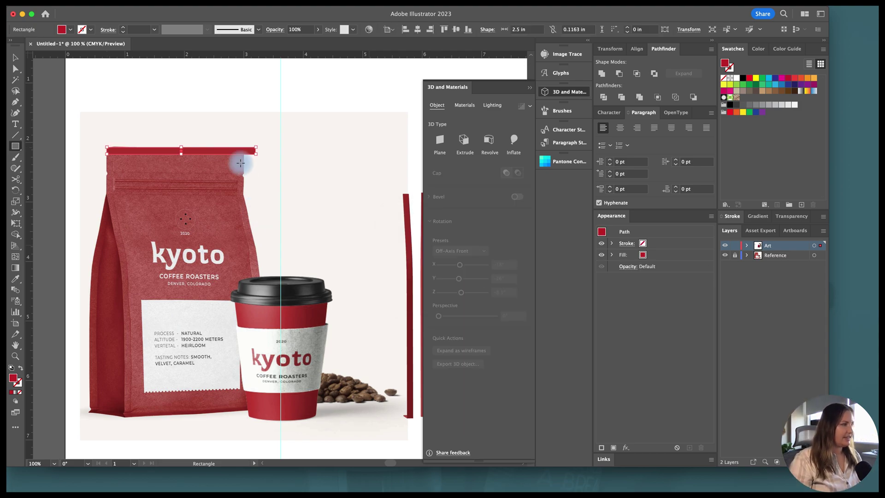
pyautogui.press('v')
pyautogui.moveTo(181, 154); pyautogui.dragTo(180, 192)
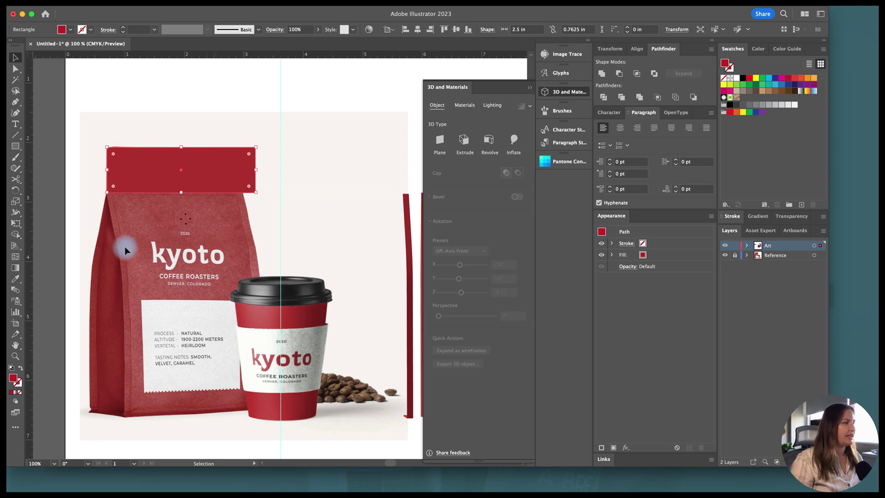
# Swap the flap rectangle's red fill to a stroke and round its top-left corner to match the photo bag
pyautogui.click(22, 371)
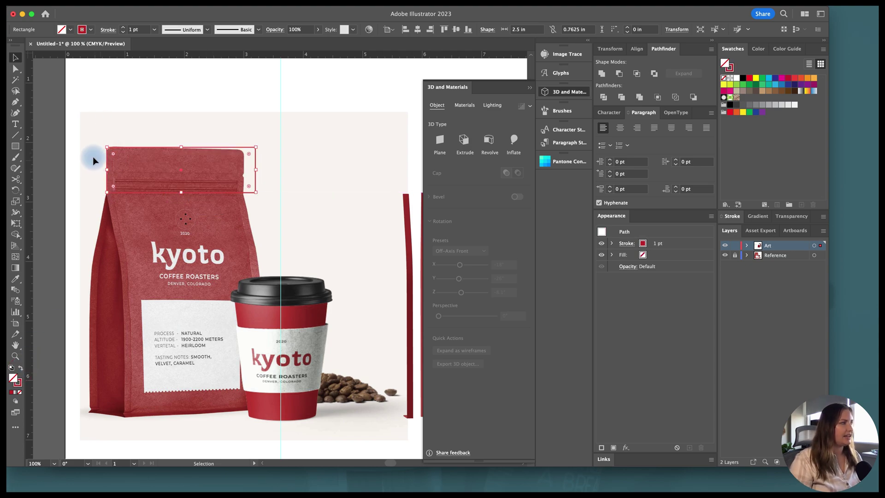
pyautogui.scroll(4, 93, 160)
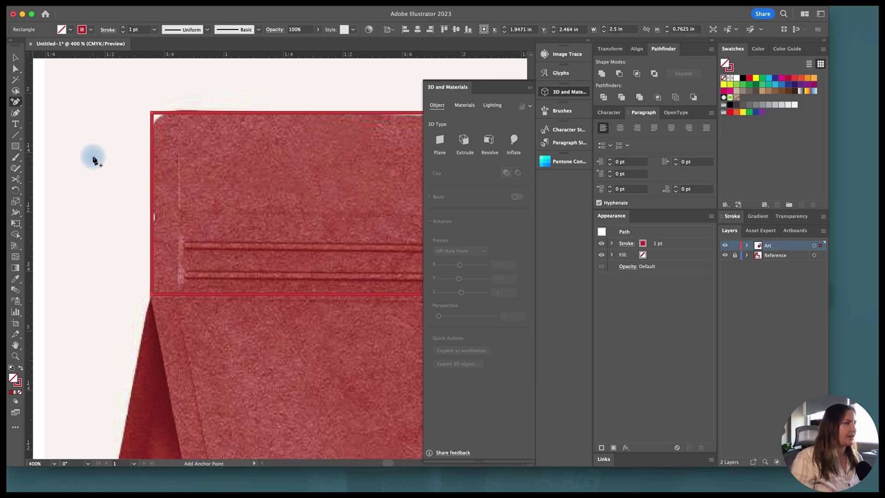
pyautogui.press('a')
pyautogui.moveTo(157, 118); pyautogui.dragTo(172, 136)
# Add anchor points on the flap outline's left edge and shape a small inward tear notch there
pyautogui.press('+')
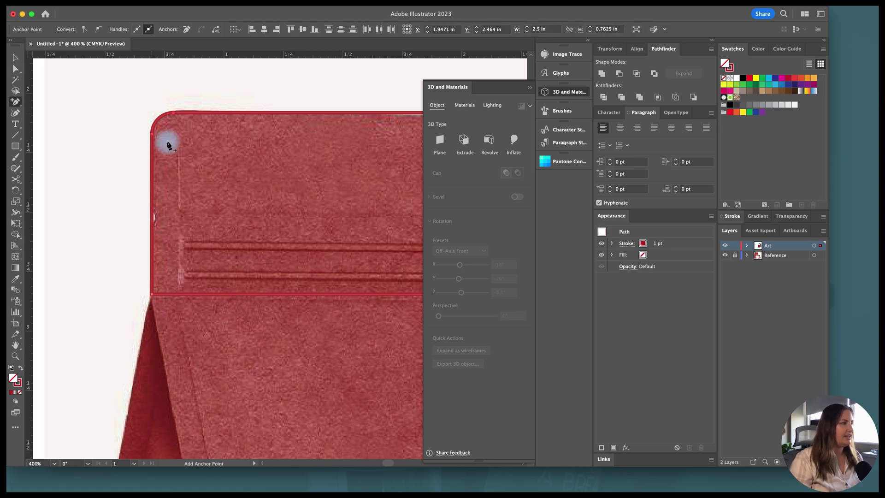
pyautogui.click(153, 213)
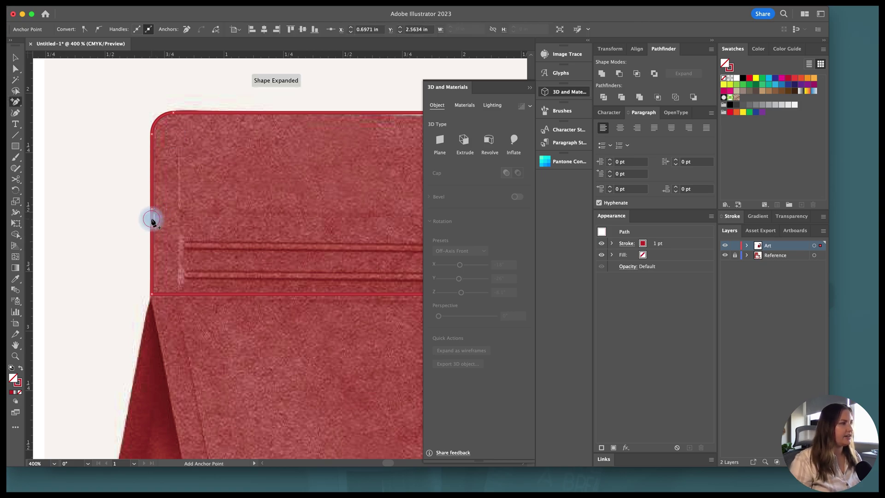
pyautogui.moveTo(152, 221)
pyautogui.mouseDown()
pyautogui.moveTo(163, 234)
pyautogui.moveTo(146, 218)
pyautogui.mouseUp()
pyautogui.press('v')
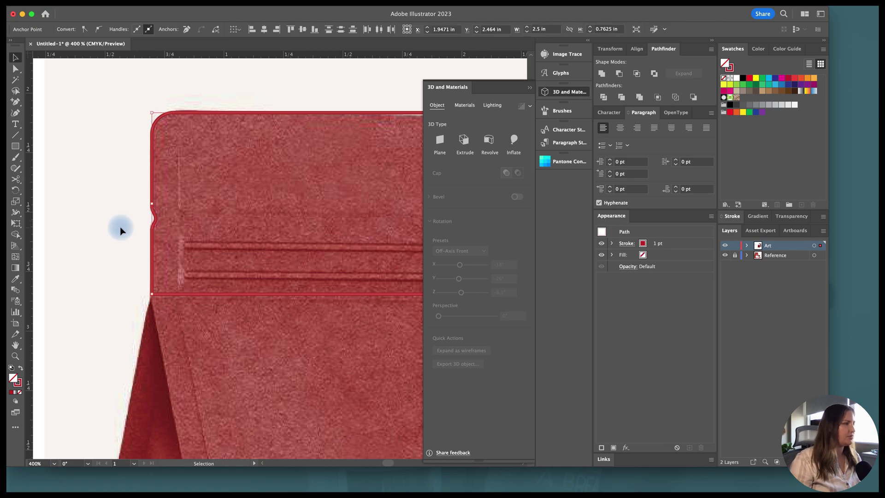
pyautogui.click(121, 231)
pyautogui.scroll(-6, 121, 230)
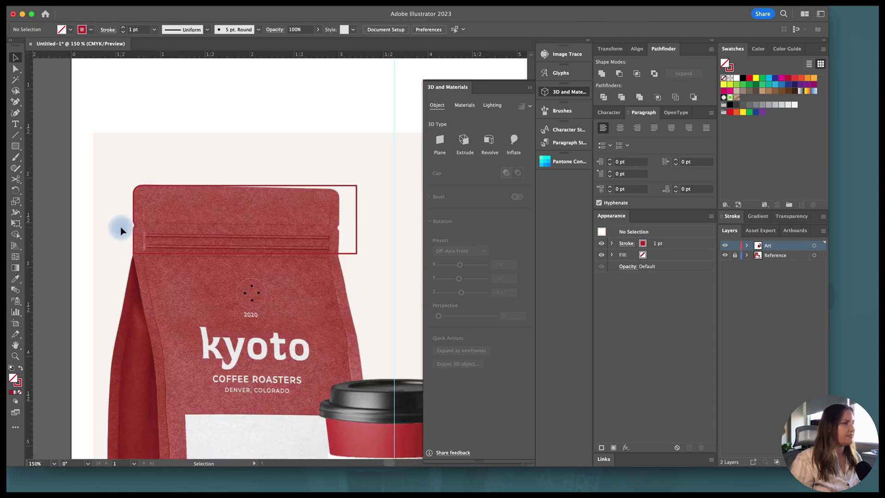
# Narrow the notched flap outline to about 2.33 in from its right side and place a duplicate of it to the right
pyautogui.click(132, 220)
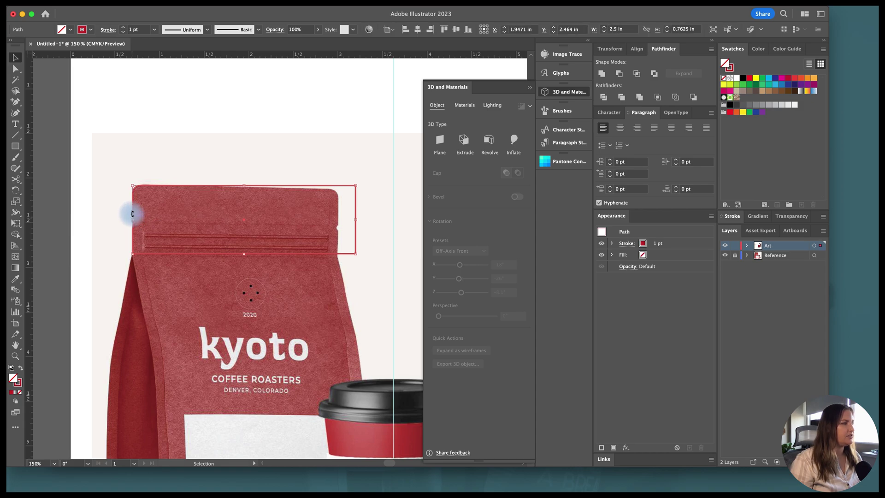
pyautogui.press('a')
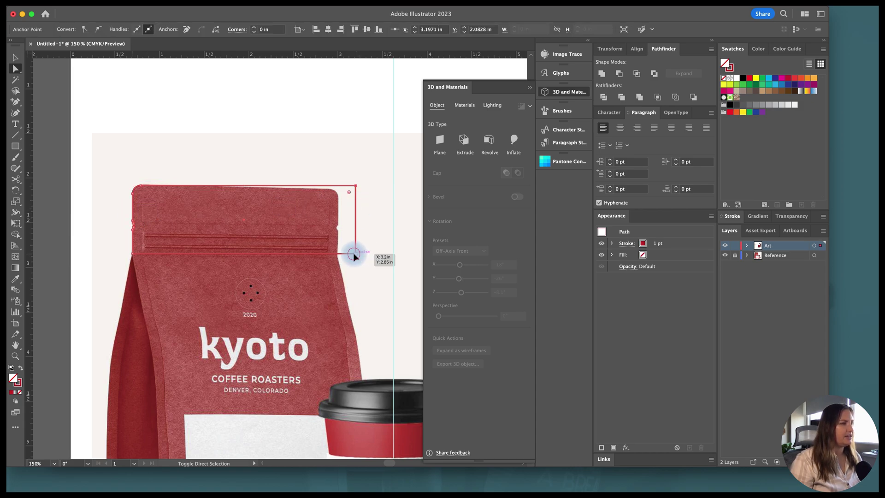
pyautogui.moveTo(353, 256); pyautogui.dragTo(340, 253)
pyautogui.press('v')
pyautogui.moveTo(283, 251); pyautogui.dragTo(351, 255)
pyautogui.rightClick(351, 255)
# Reflect the duplicate so its notch faces right, slide it over the original and set the flap outline's width to 2.5 in
pyautogui.moveTo(383, 431)
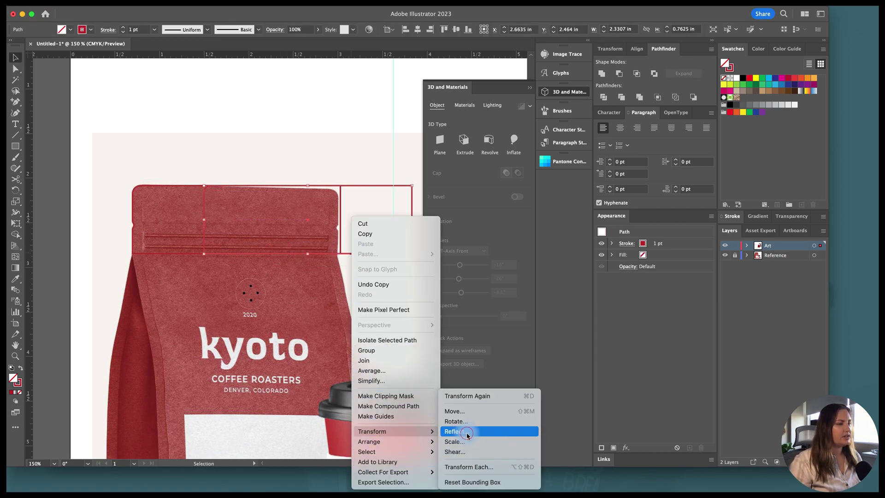
pyautogui.click(467, 432)
pyautogui.click(493, 313)
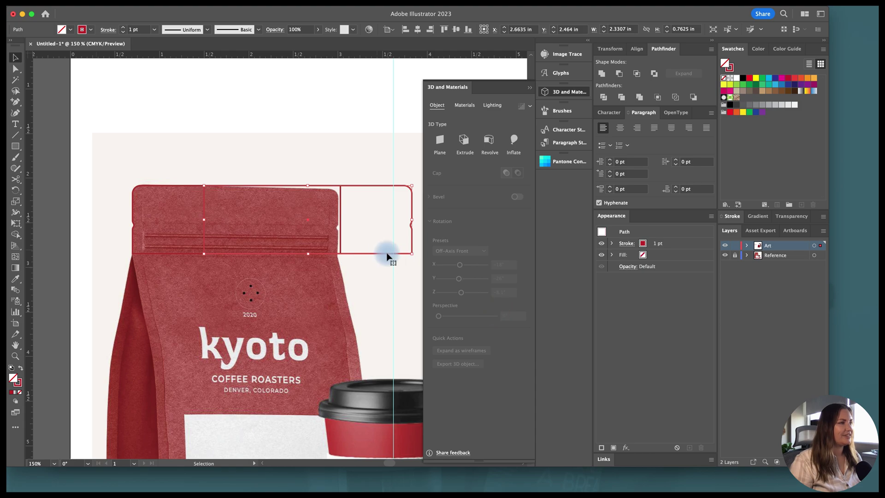
pyautogui.moveTo(374, 255); pyautogui.dragTo(316, 254)
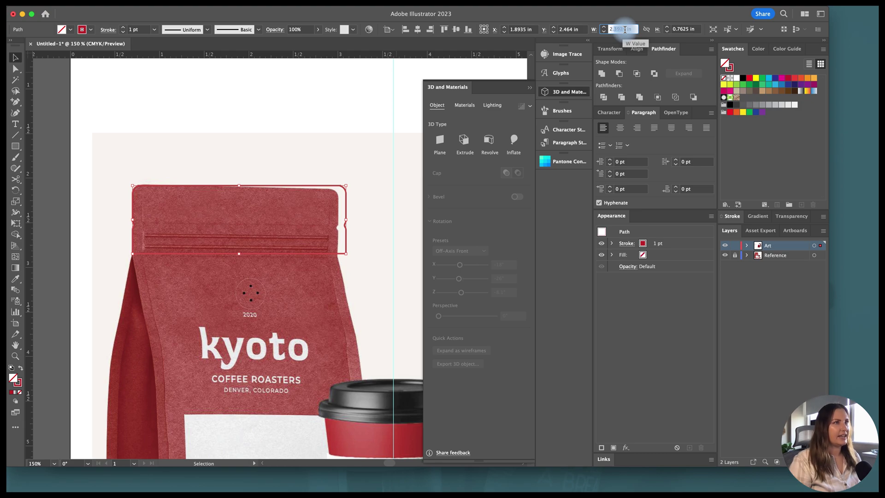
pyautogui.press('Return')
pyautogui.click(344, 175)
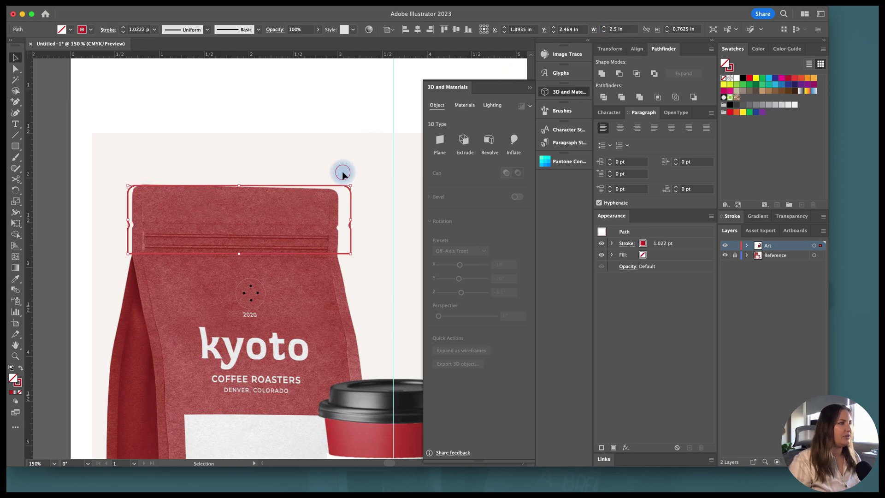
# Move the flap outline directly above the 3D bag body and swap its red stroke back to a fill
pyautogui.press('super+1')
pyautogui.hscroll(5, 151, 189)
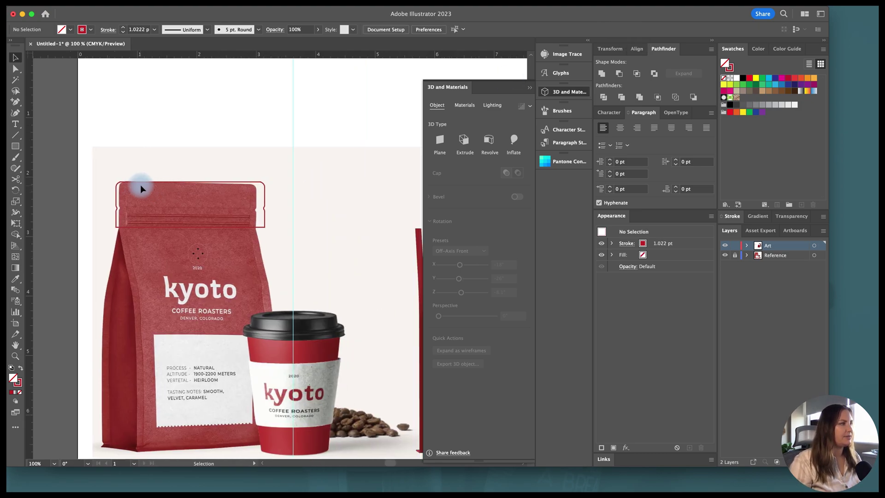
pyautogui.moveTo(92, 185); pyautogui.dragTo(302, 162)
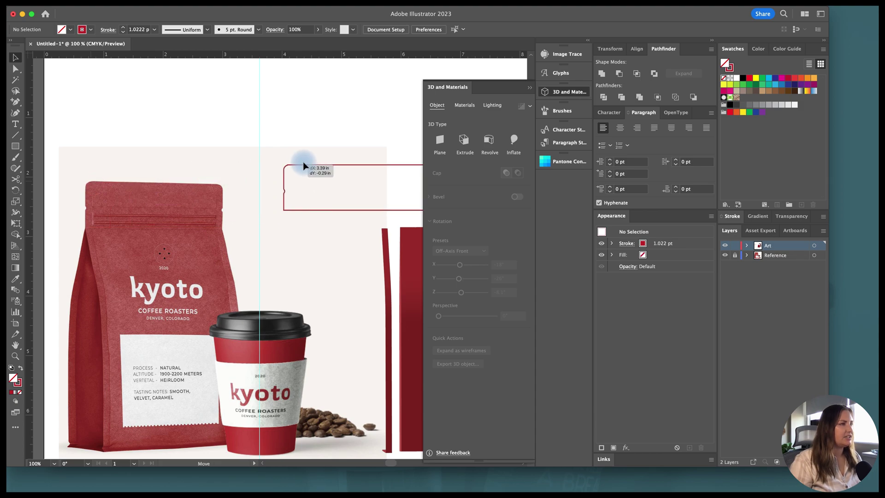
pyautogui.hscroll(9, 303, 166)
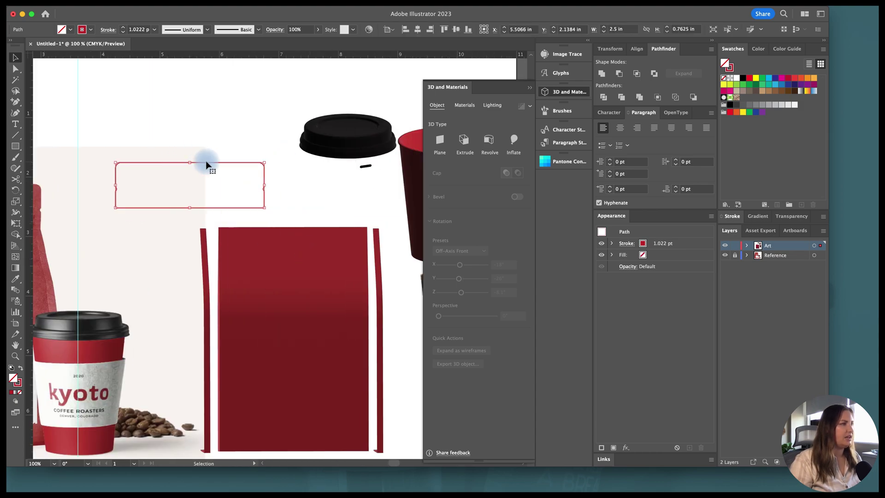
pyautogui.click(223, 166)
pyautogui.moveTo(223, 166)
pyautogui.mouseDown()
pyautogui.moveTo(326, 182)
pyautogui.moveTo(294, 210)
pyautogui.mouseUp()
pyautogui.click(20, 368)
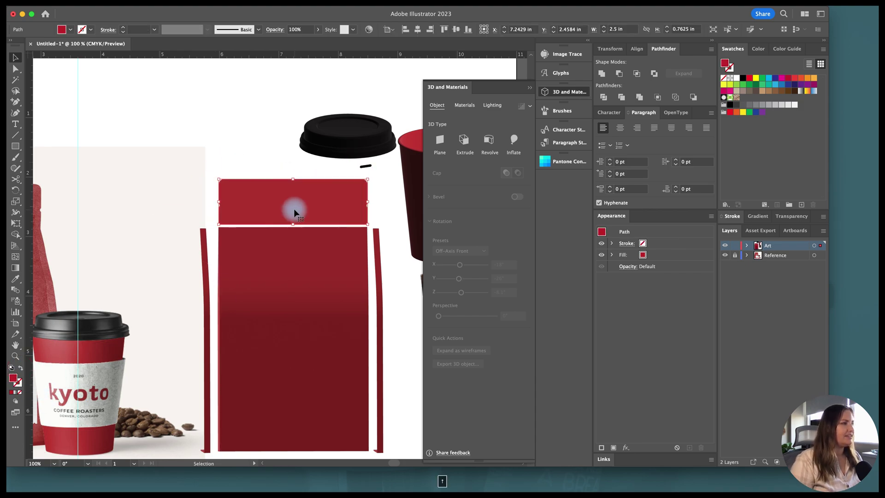
# Extrude the flap shape in 3D with a depth of 0.03 in
pyautogui.click(464, 139)
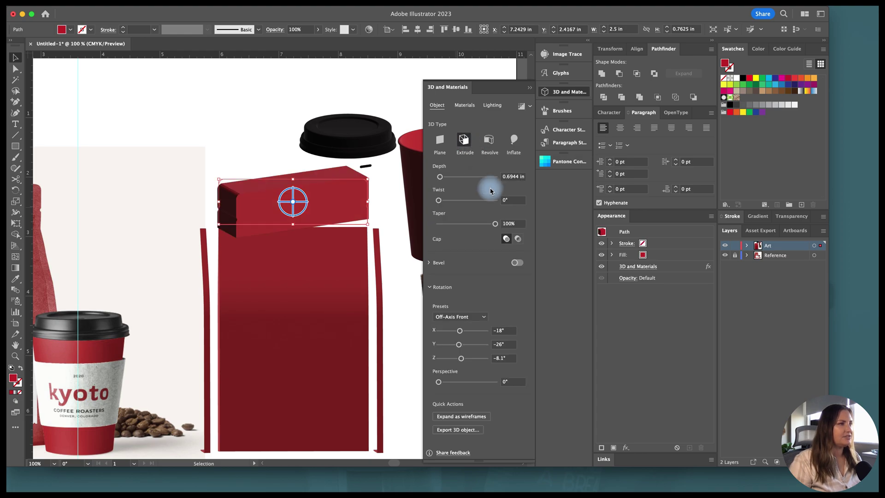
pyautogui.write('0')
pyautogui.press('Return')
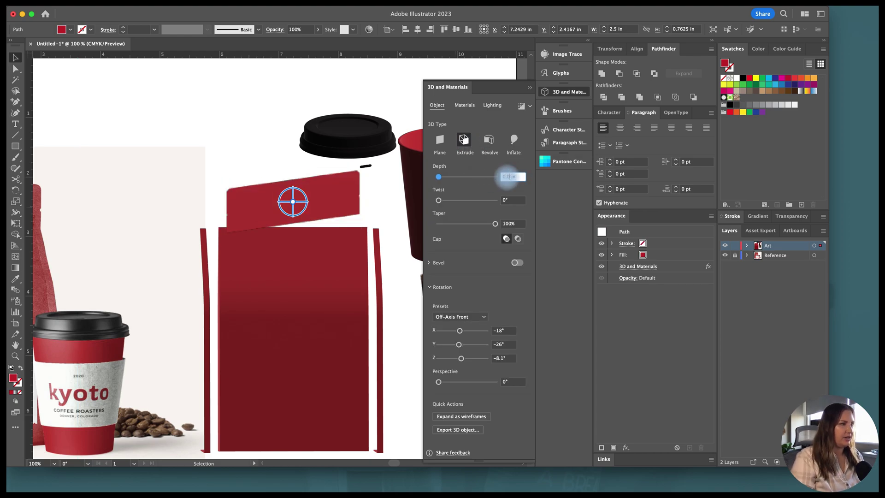
pyautogui.click(206, 144)
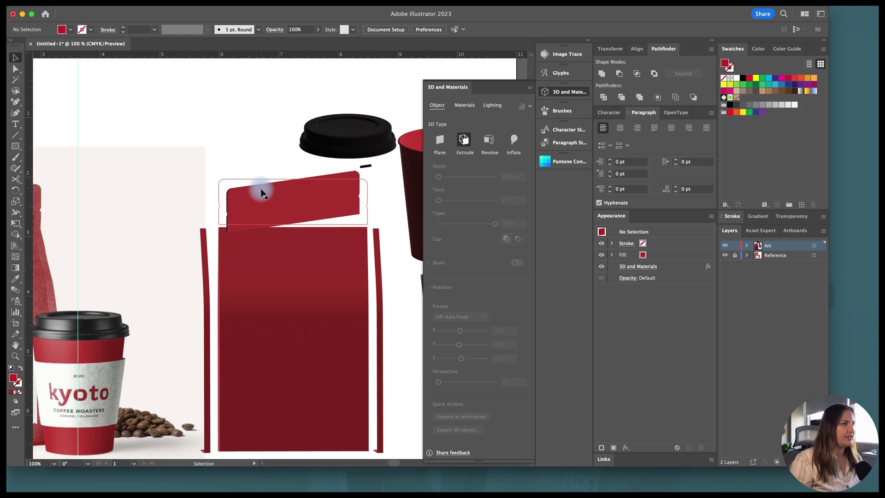
# Give the extruded flap a Round bevel on both sides with 3% width and 25% height
pyautogui.click(260, 192)
pyautogui.hscroll(-5, 123, 204)
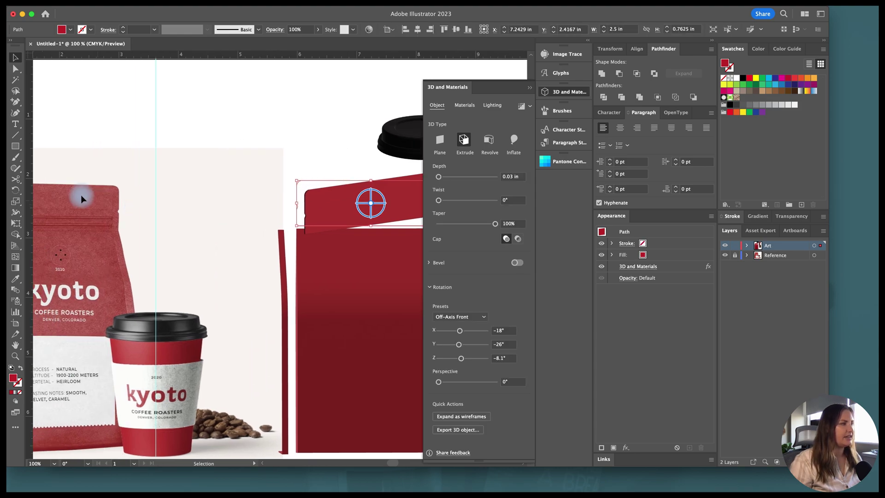
pyautogui.hscroll(6, 292, 209)
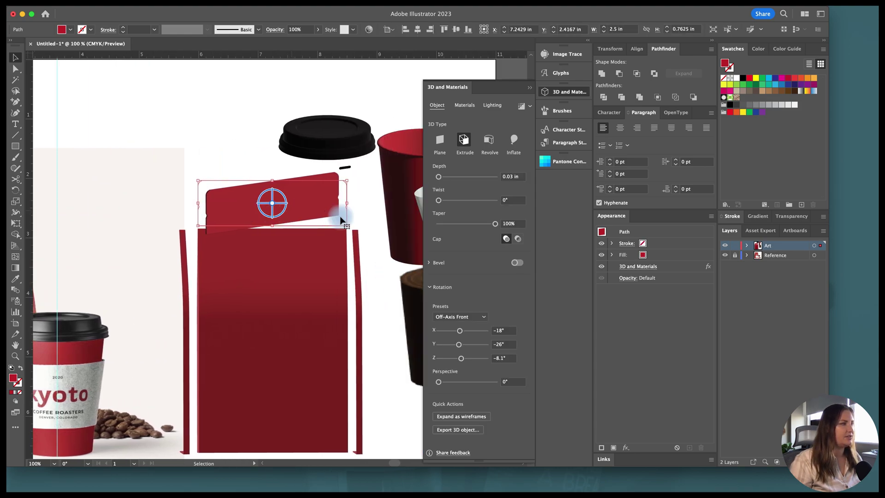
pyautogui.click(515, 264)
pyautogui.click(475, 290)
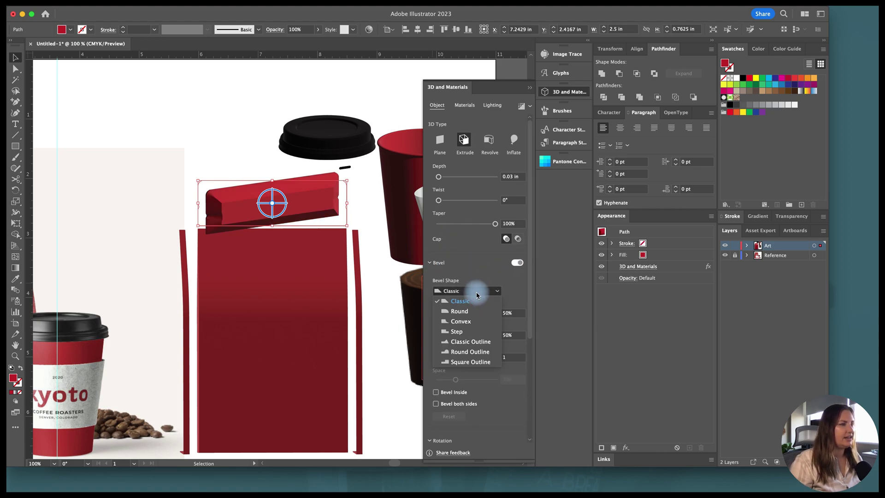
pyautogui.click(461, 312)
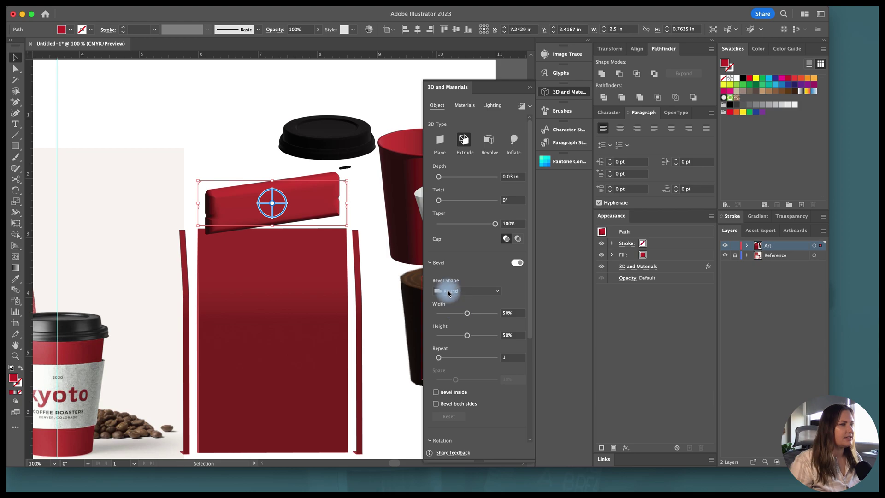
pyautogui.moveTo(459, 316); pyautogui.dragTo(437, 317)
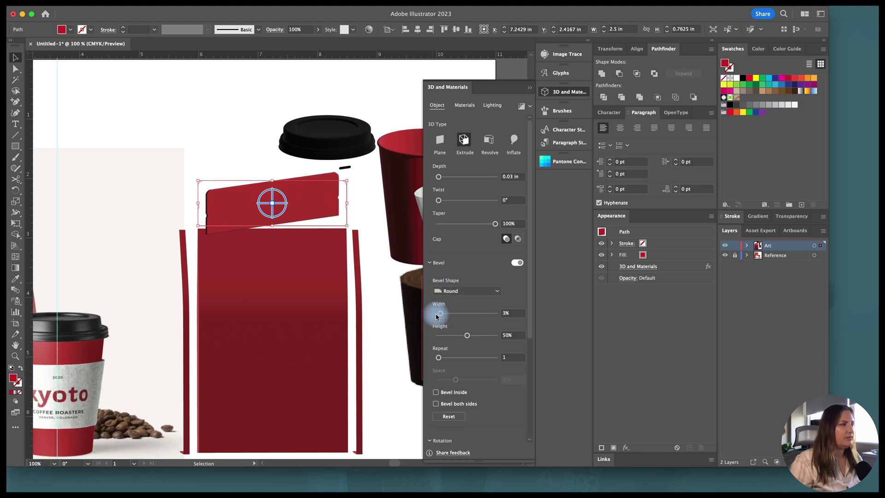
pyautogui.click(437, 404)
pyautogui.moveTo(466, 337); pyautogui.dragTo(452, 338)
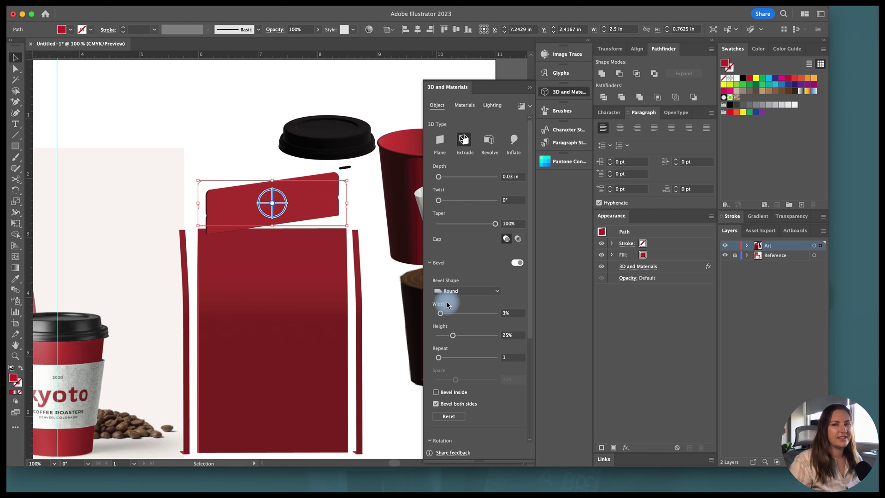
# Add an anchor point at the flap's top-left corner and refine the corner curve with the Smooth tool
pyautogui.scroll(4, 206, 188)
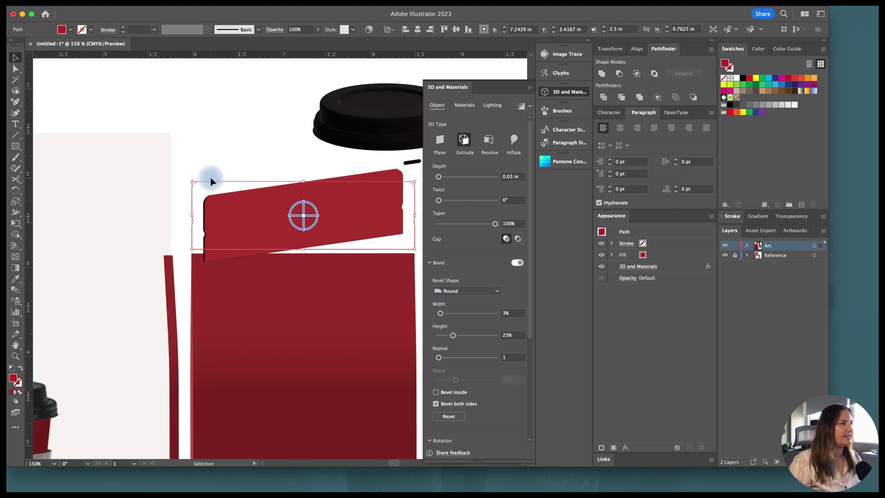
pyautogui.press('a')
pyautogui.scroll(2, 180, 194)
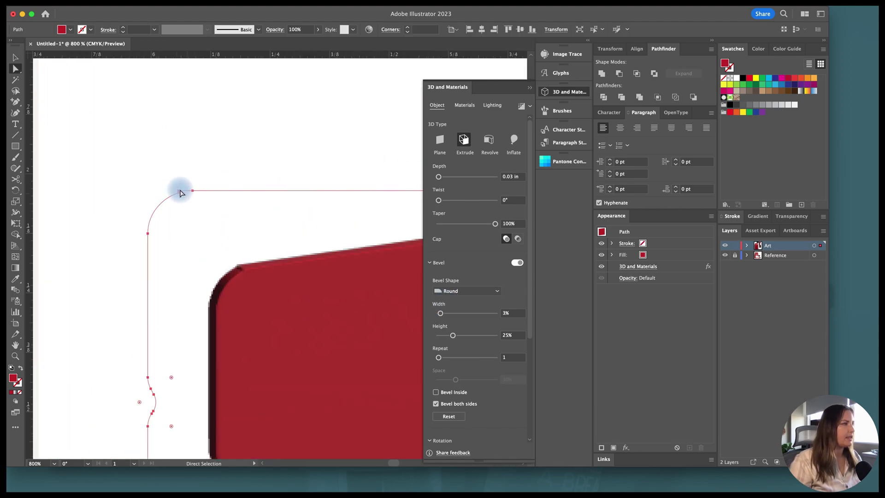
pyautogui.click(180, 191)
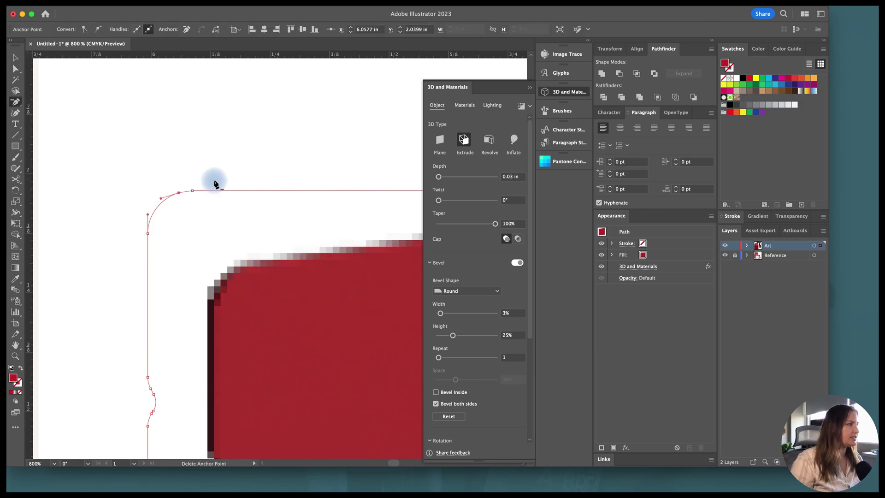
pyautogui.scroll(-1, 208, 184)
pyautogui.moveTo(14, 179); pyautogui.dragTo(44, 184)
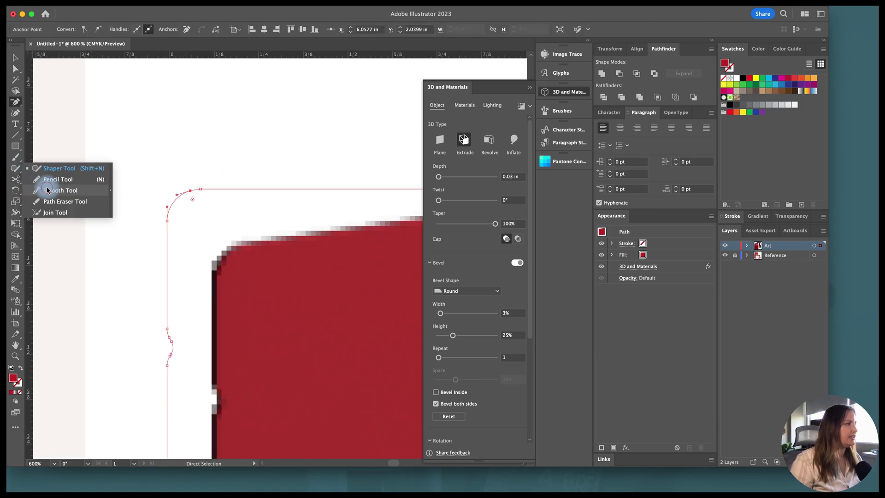
pyautogui.moveTo(178, 194); pyautogui.dragTo(230, 191)
pyautogui.scroll(-5, 215, 187)
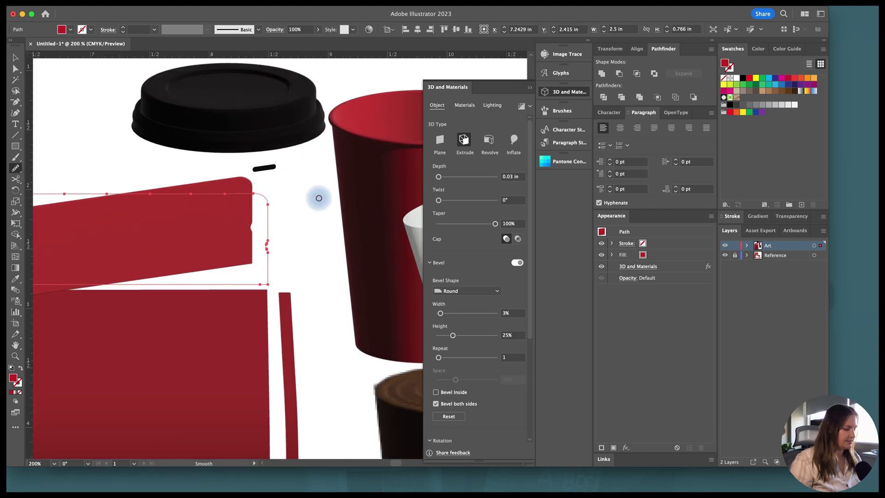
pyautogui.press('v')
pyautogui.click(297, 211)
# Create a red rectangle about 2.28 in wide and 0.29 in tall on the flap's upper part and centre both horizontally
pyautogui.scroll(-4, 297, 211)
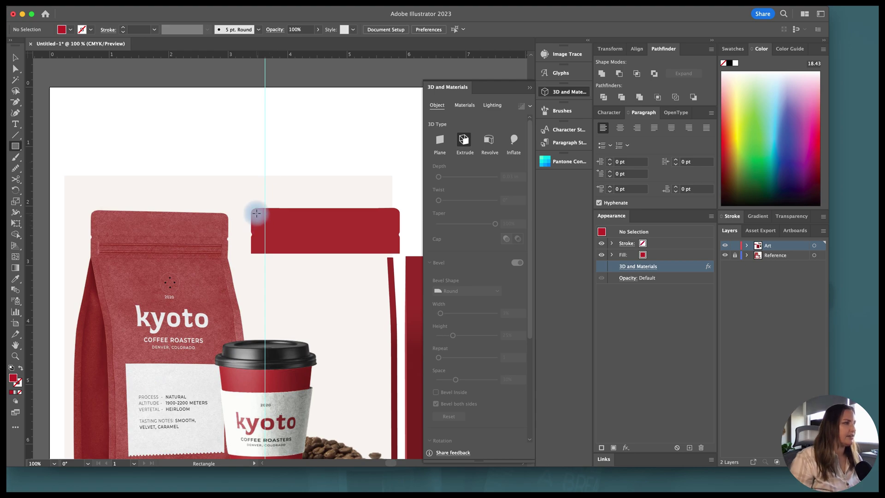
pyautogui.moveTo(256, 213); pyautogui.dragTo(395, 227)
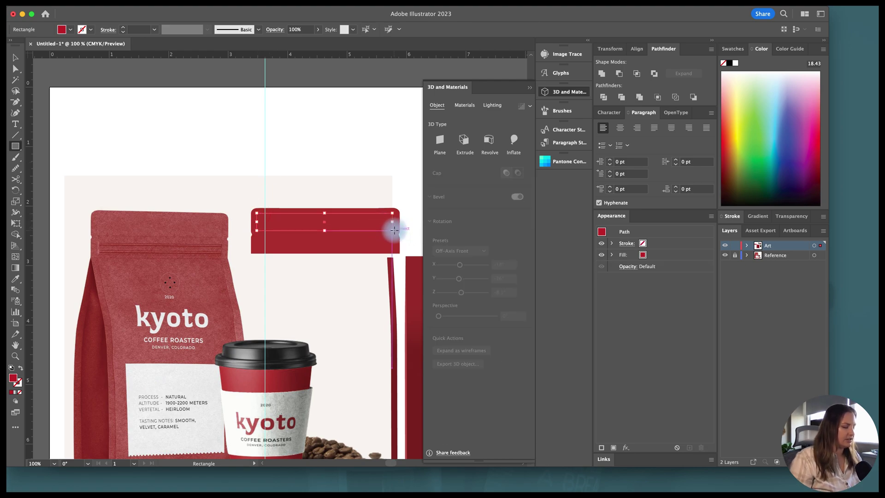
pyautogui.press('v')
pyautogui.moveTo(357, 177); pyautogui.dragTo(379, 218)
pyautogui.click(419, 30)
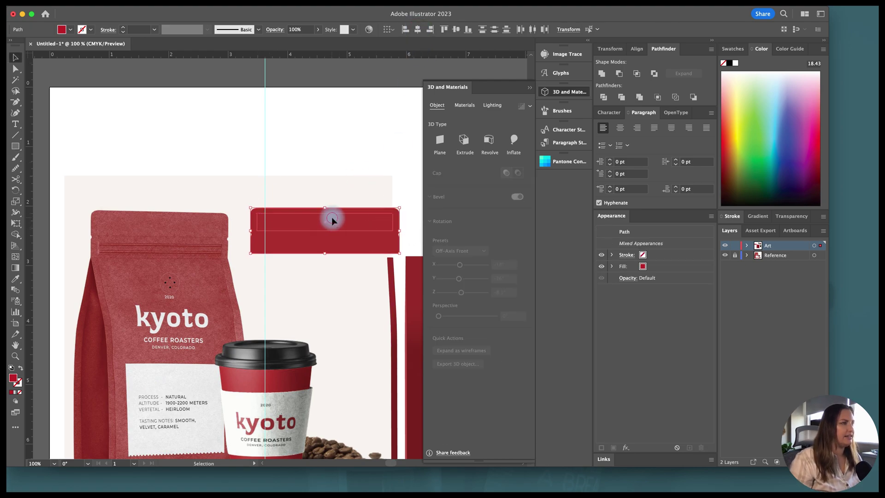
# Fill the rectangle on the flap's upper part with the slightly lighter red #c62e39
pyautogui.click(345, 170)
pyautogui.click(356, 224)
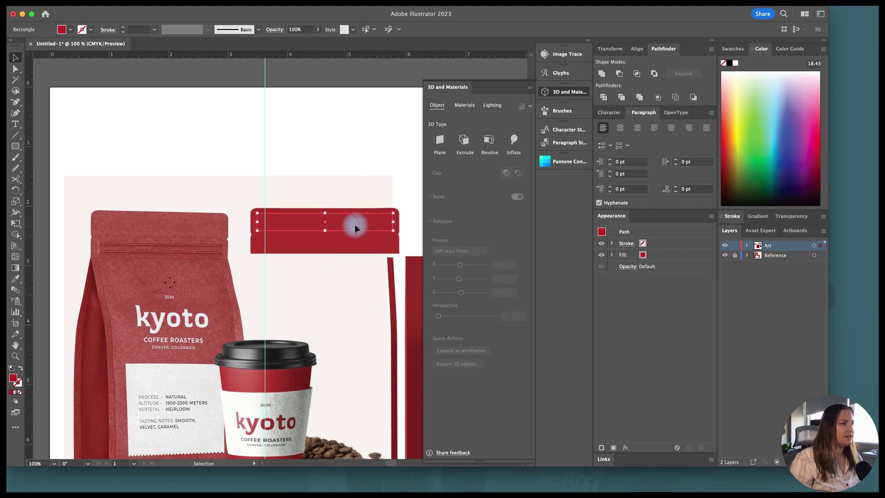
pyautogui.click(733, 48)
pyautogui.doubleClick(724, 64)
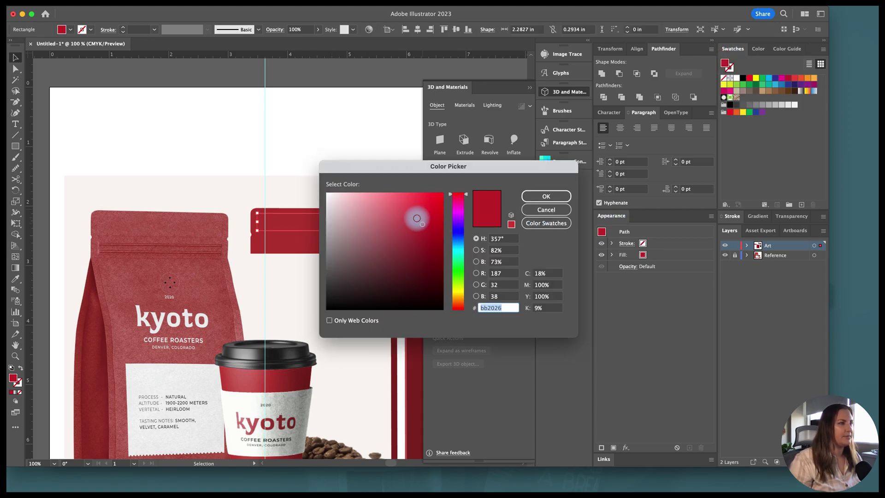
pyautogui.click(416, 219)
pyautogui.press('Return')
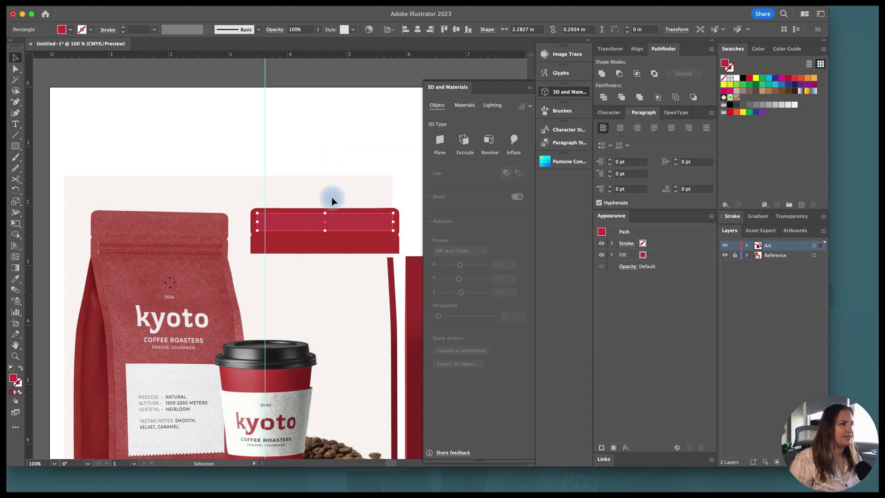
# Copy the lighter rectangle onto the flap's lower part and add a thin #961525 strip about 0.023 in tall across it
pyautogui.keyDown('alt'); pyautogui.moveTo(347, 220); pyautogui.dragTo(326, 245); pyautogui.keyUp('alt')
pyautogui.press('super+equal')
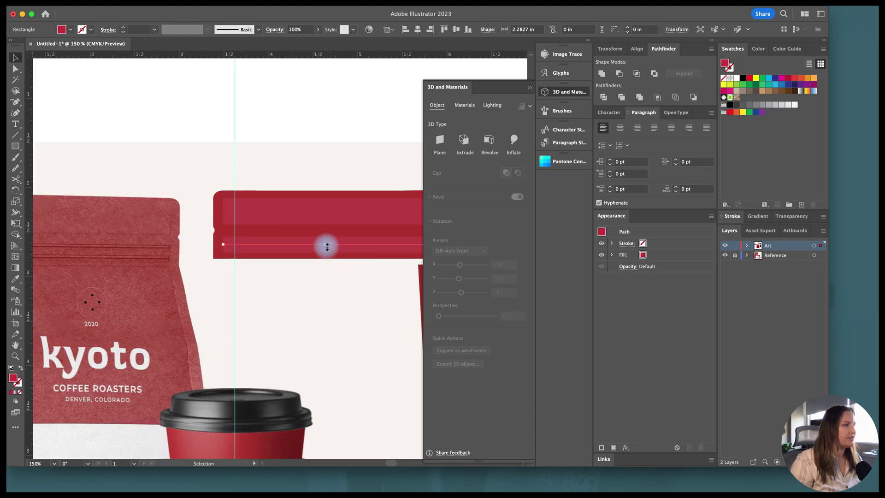
pyautogui.doubleClick(724, 63)
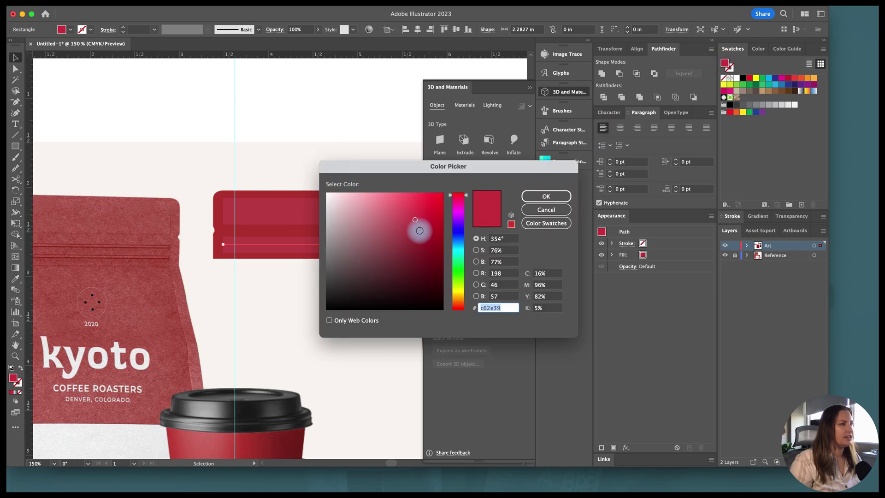
pyautogui.write('961525')
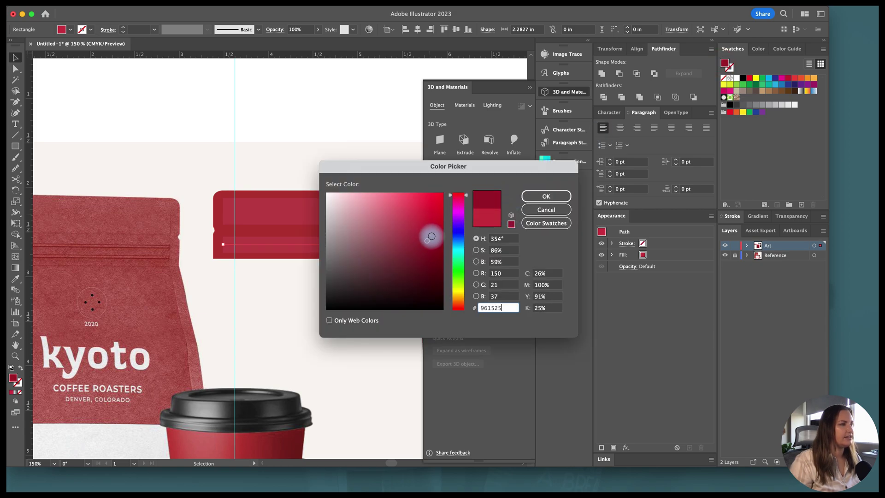
pyautogui.click(539, 196)
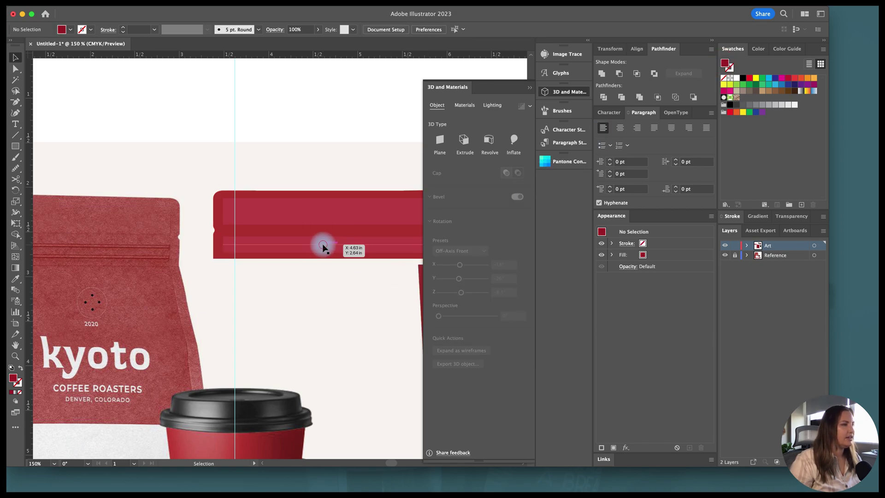
pyautogui.scroll(3, 324, 245)
pyautogui.moveTo(327, 243); pyautogui.dragTo(326, 241)
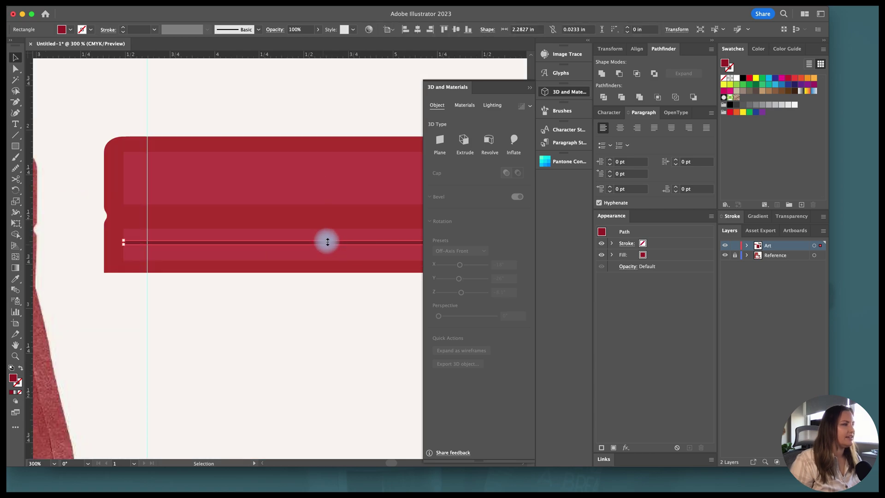
# Duplicate the dark strip just below the original and nudge both strips slightly upward within the lower band
pyautogui.scroll(-3, 327, 241)
pyautogui.scroll(-2, 328, 241)
pyautogui.scroll(2, 327, 241)
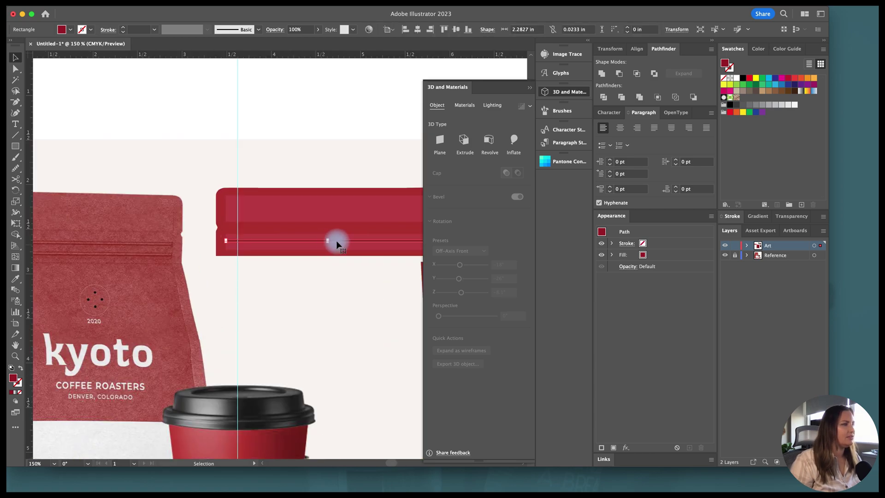
pyautogui.scroll(1, 341, 243)
pyautogui.moveTo(334, 241); pyautogui.dragTo(337, 248)
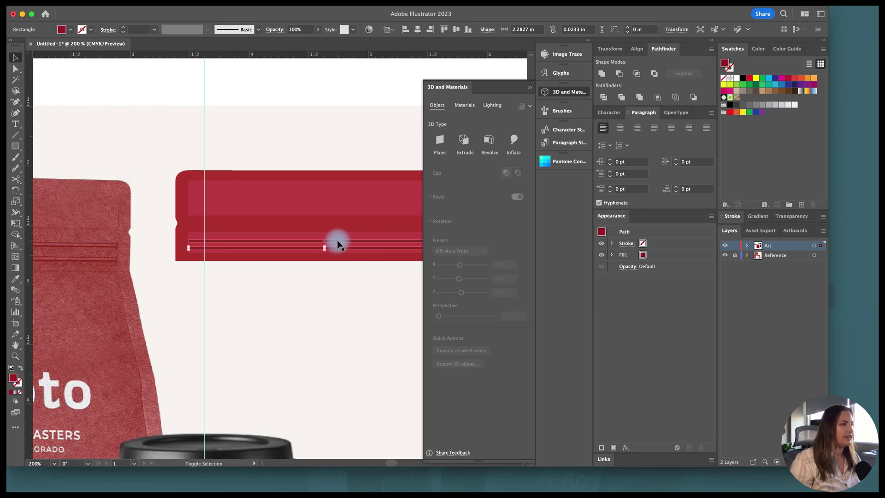
pyautogui.keyDown('shift'); pyautogui.click(337, 242); pyautogui.keyUp('shift')
pyautogui.click(316, 277)
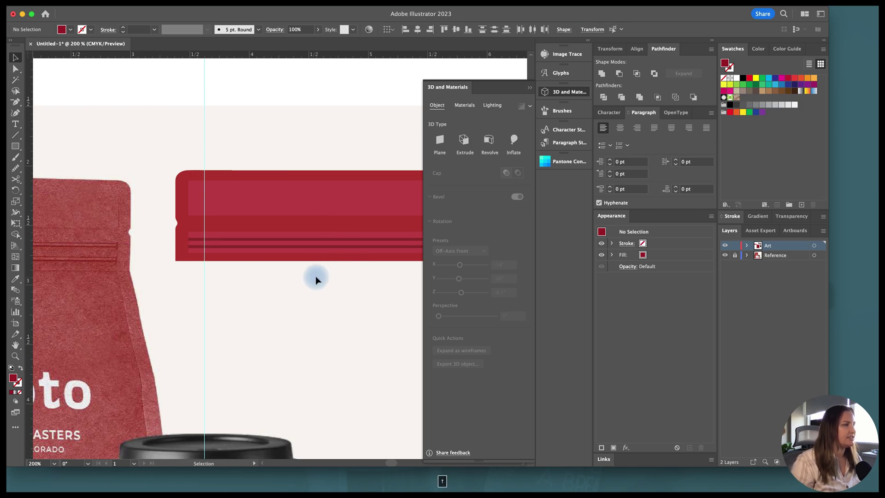
# Create a dark red circle about 0.35 in across over the reference bag's valve and move it below the traced flap
pyautogui.scroll(-2, 316, 277)
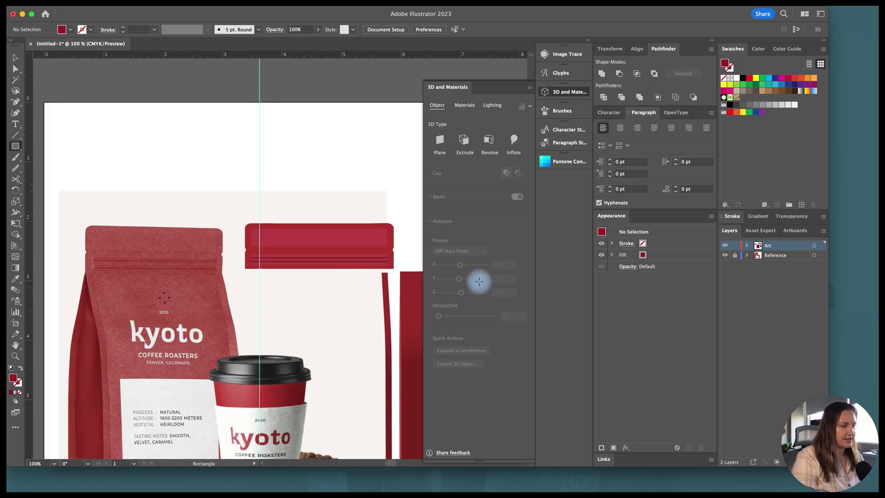
pyautogui.press('l')
pyautogui.scroll(3, 162, 299)
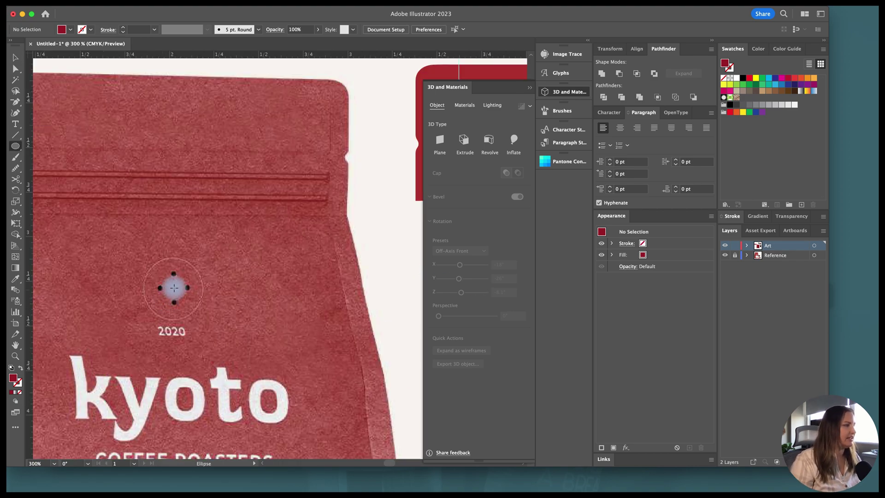
pyautogui.moveTo(173, 287); pyautogui.dragTo(199, 319)
pyautogui.scroll(-3, 202, 310)
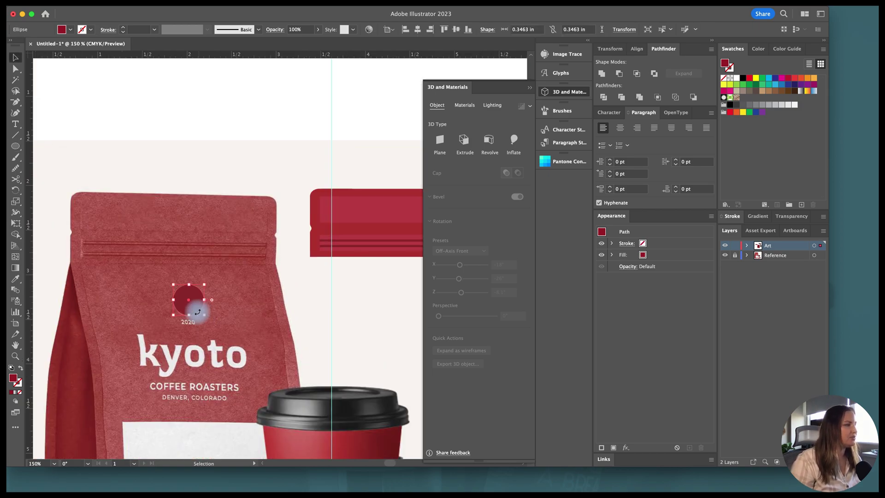
pyautogui.press('v')
pyautogui.moveTo(289, 306); pyautogui.dragTo(372, 300)
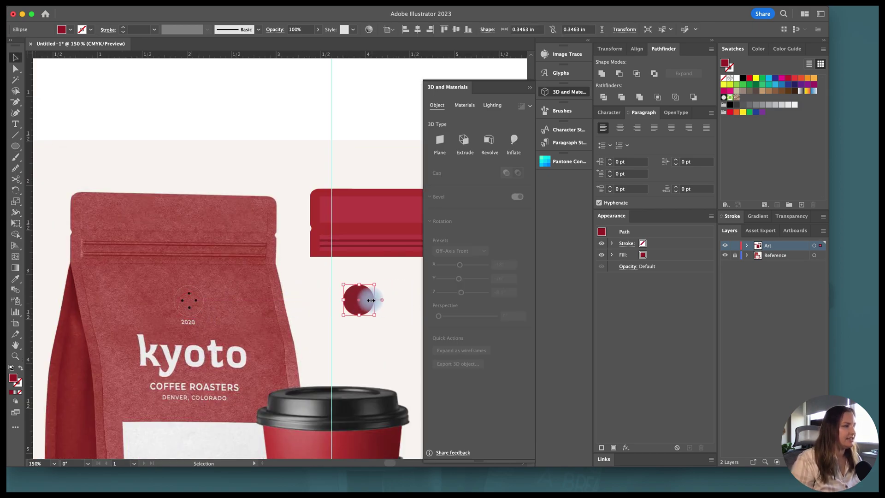
# Create a small circle about 0.03 in across from the valve's hole, place it on the large circle and fill it black
pyautogui.scroll(3, 165, 290)
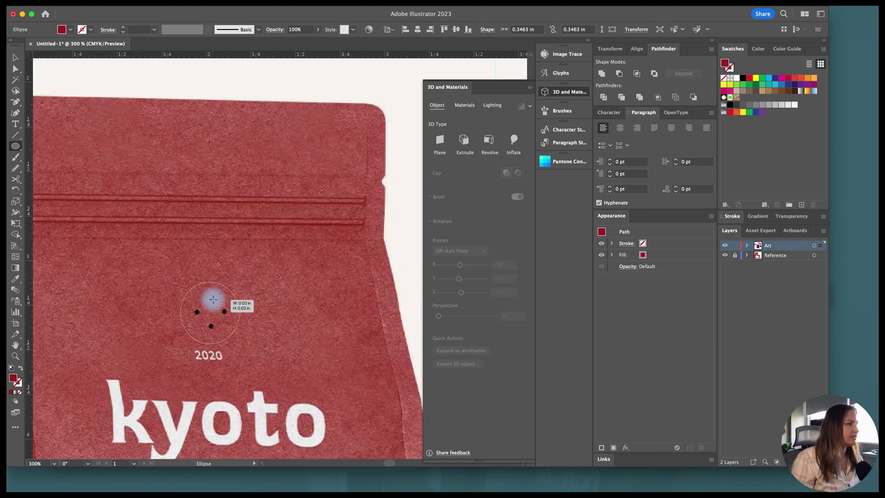
pyautogui.hscroll(5, 277, 295)
pyautogui.hscroll(-2, 318, 288)
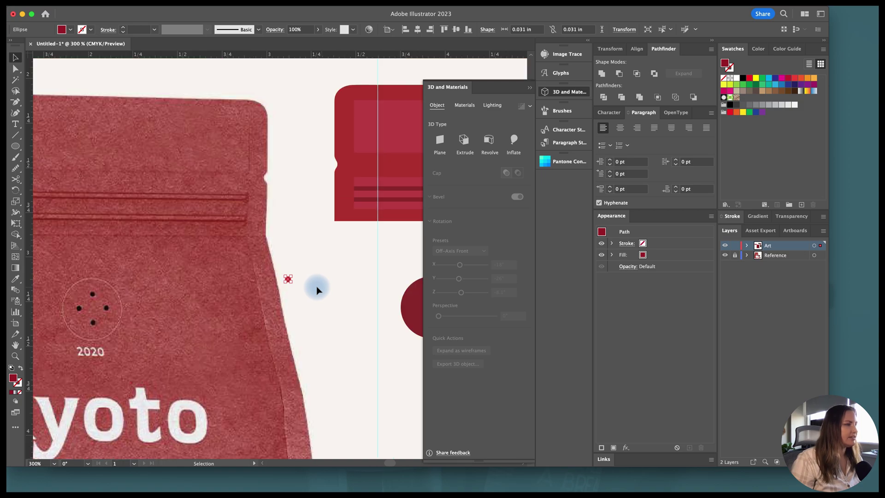
pyautogui.keyDown('super'); pyautogui.click(293, 284); pyautogui.keyUp('super')
pyautogui.click(414, 301)
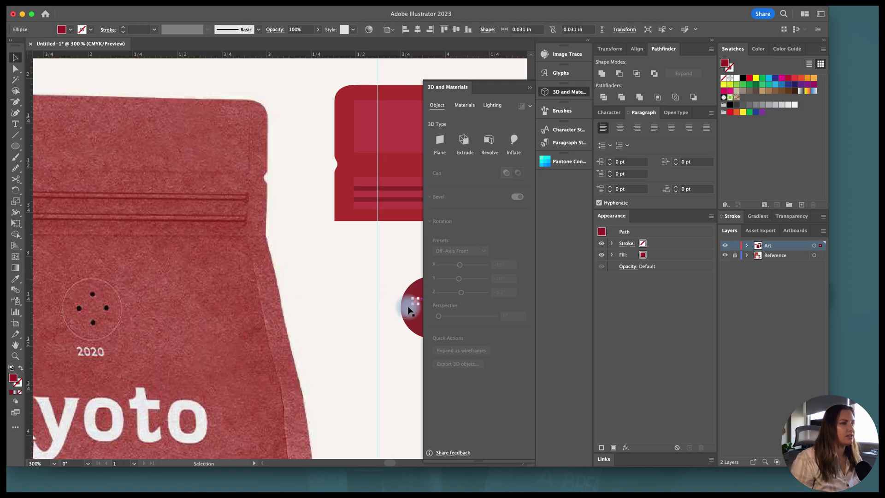
pyautogui.click(730, 104)
# Duplicate the black dot into four evenly spaced valve holes around the circle's centre and group the dots
pyautogui.hscroll(5, 321, 176)
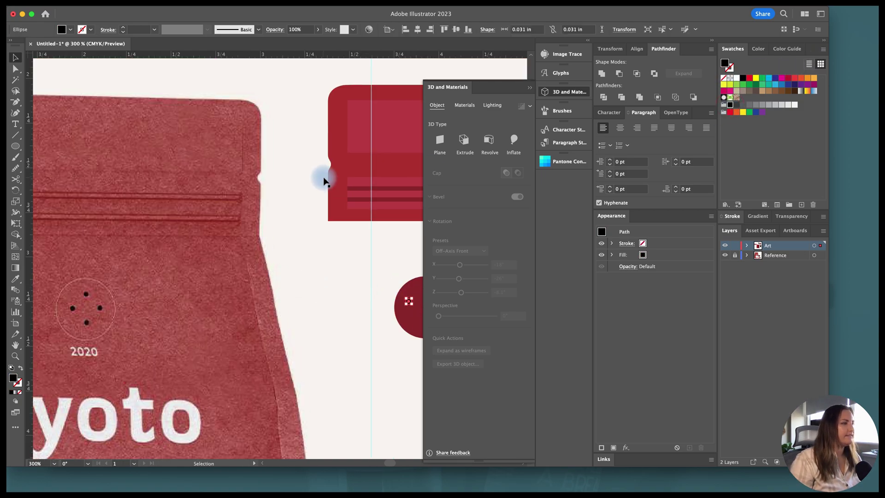
pyautogui.click(314, 309)
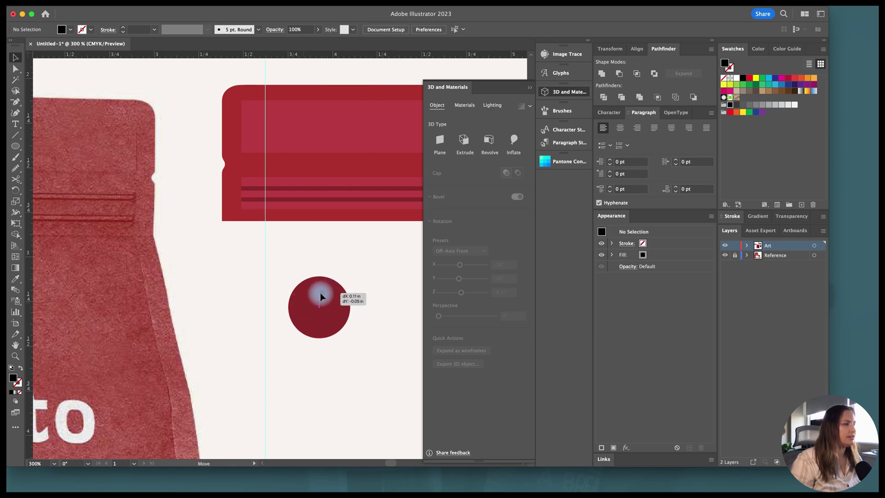
pyautogui.moveTo(321, 293); pyautogui.dragTo(322, 352)
pyautogui.scroll(2, 322, 293)
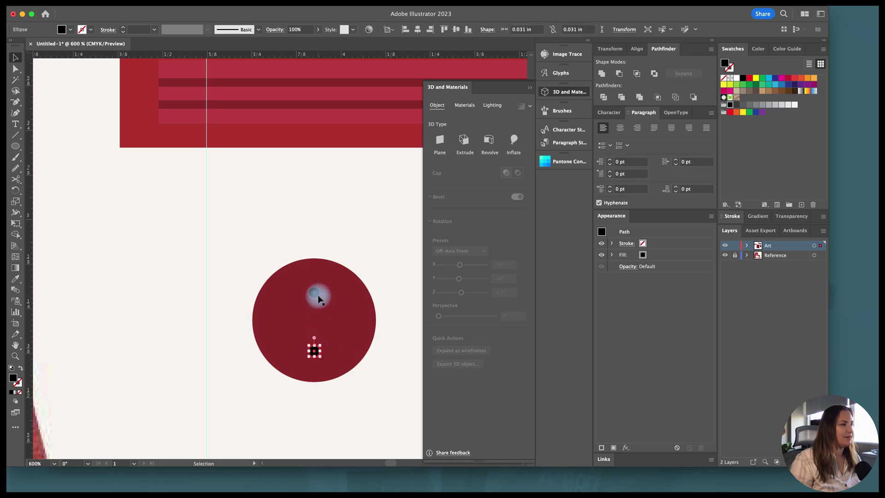
pyautogui.press('super+g')
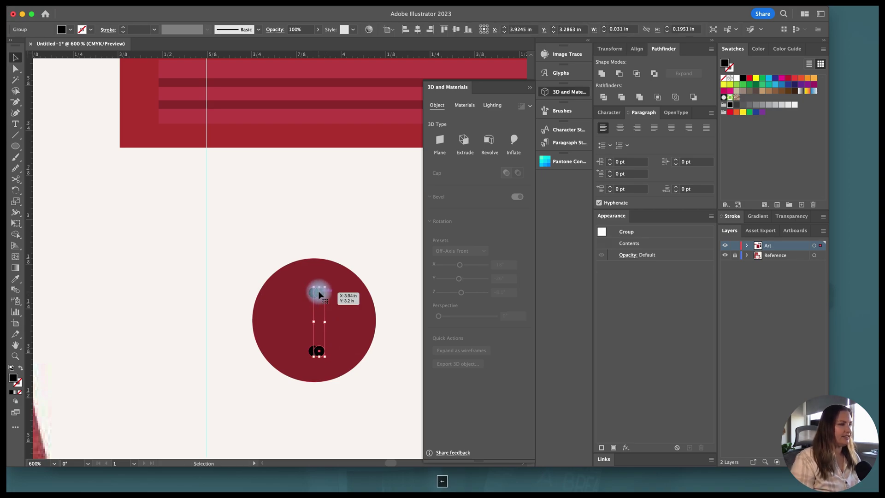
pyautogui.moveTo(327, 288); pyautogui.dragTo(303, 251)
pyautogui.keyDown('shift'); pyautogui.click(316, 352); pyautogui.keyUp('shift')
pyautogui.press('super+g')
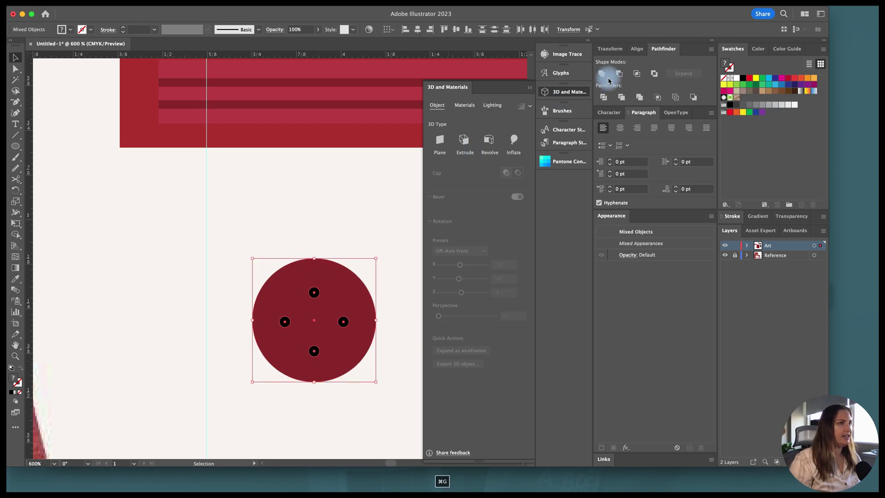
# Centre the hole group vertically on the valve circle and group both together
pyautogui.click(639, 48)
pyautogui.click(690, 72)
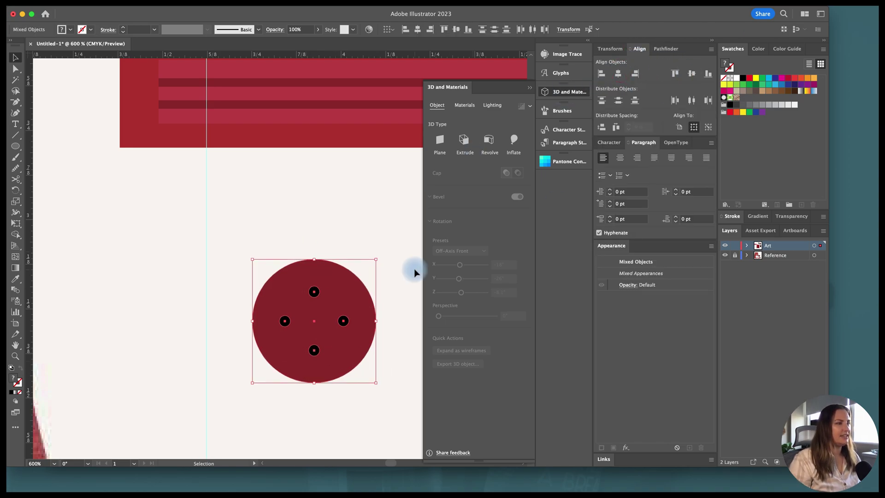
pyautogui.press('super+g')
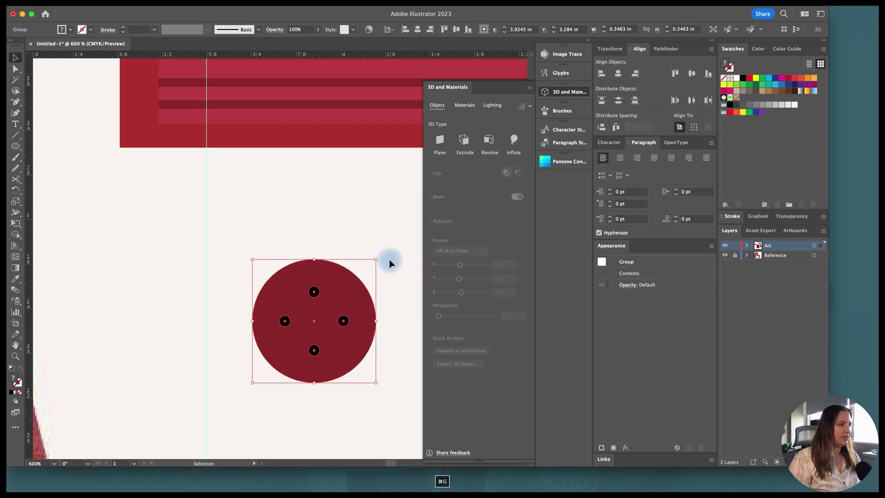
# Extrude the valve group in 3D with a depth of 0.03 in
pyautogui.click(464, 139)
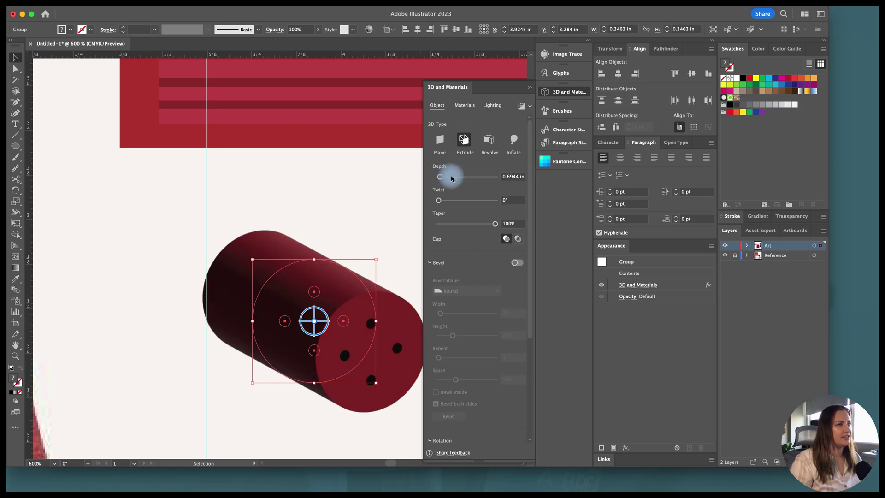
pyautogui.click(516, 176)
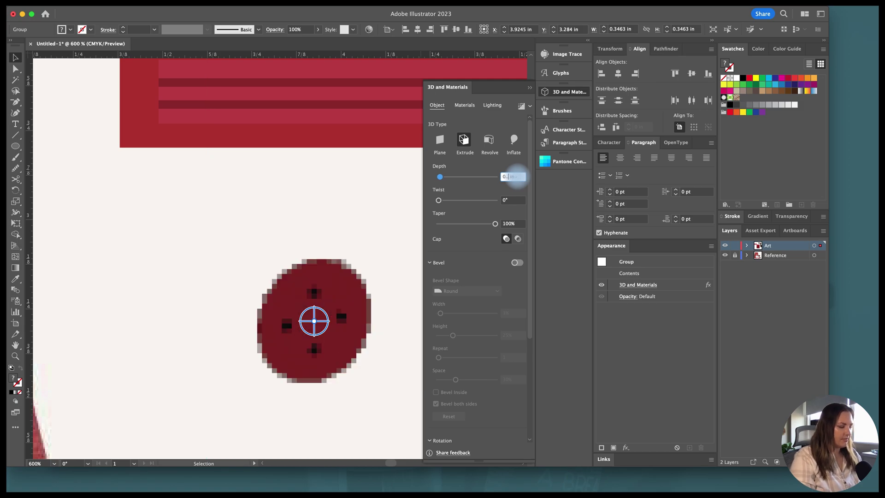
pyautogui.write('0.03')
# Give the extruded valve a Round bevel with 11% width and 50% height
pyautogui.click(517, 262)
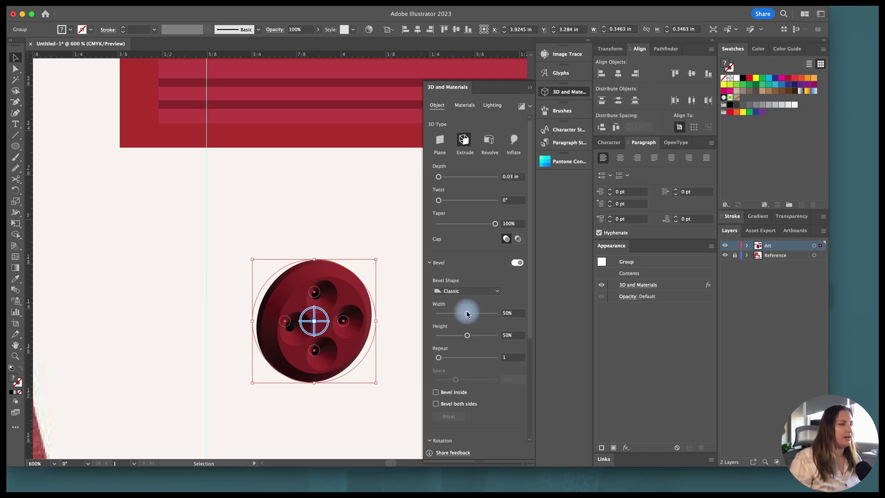
pyautogui.moveTo(467, 313); pyautogui.dragTo(452, 317)
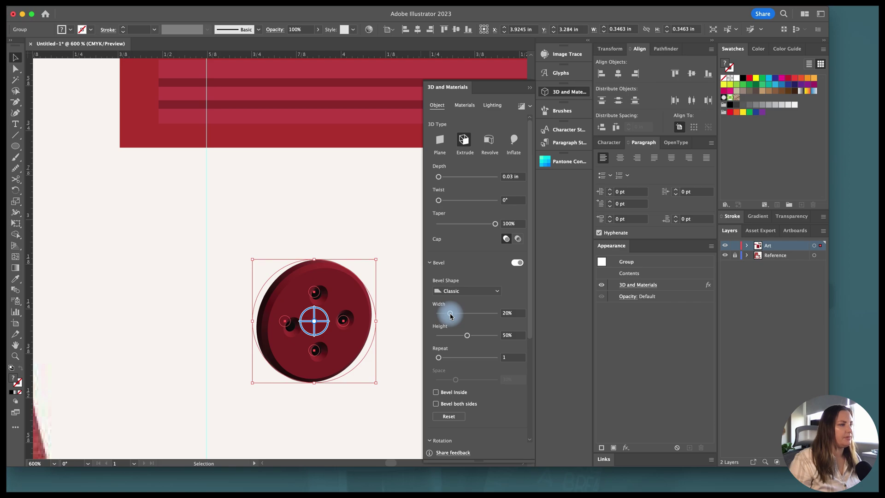
pyautogui.click(454, 291)
pyautogui.click(451, 311)
pyautogui.moveTo(450, 313); pyautogui.dragTo(440, 313)
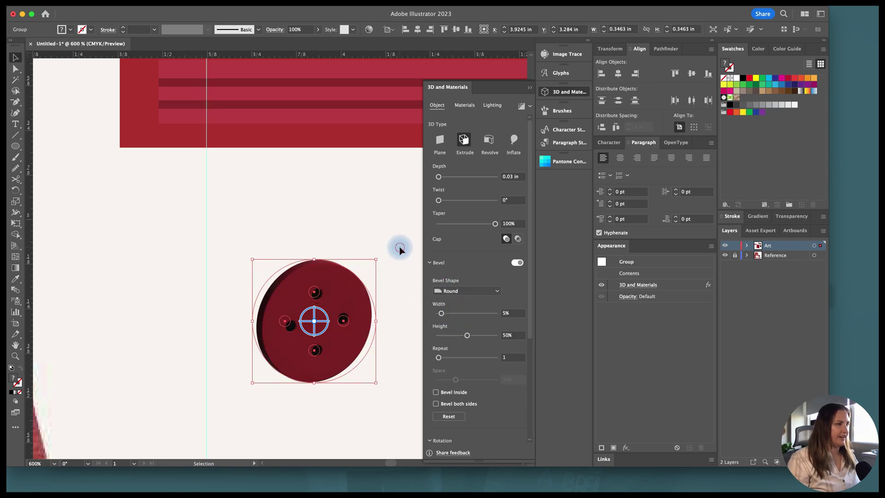
pyautogui.click(403, 277)
pyautogui.click(340, 308)
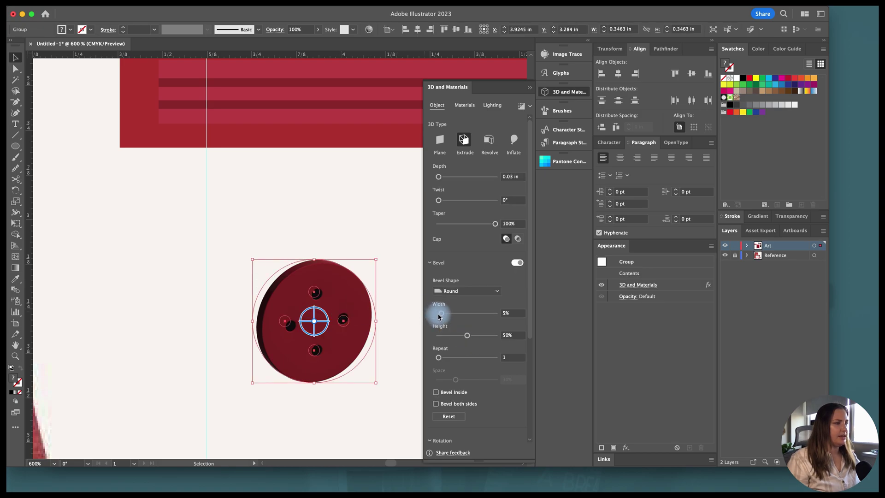
pyautogui.moveTo(444, 316); pyautogui.dragTo(446, 314)
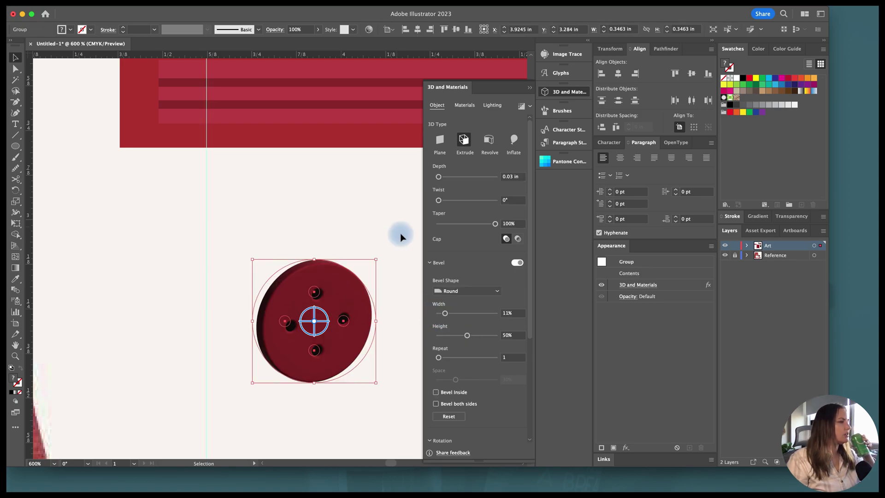
pyautogui.click(418, 295)
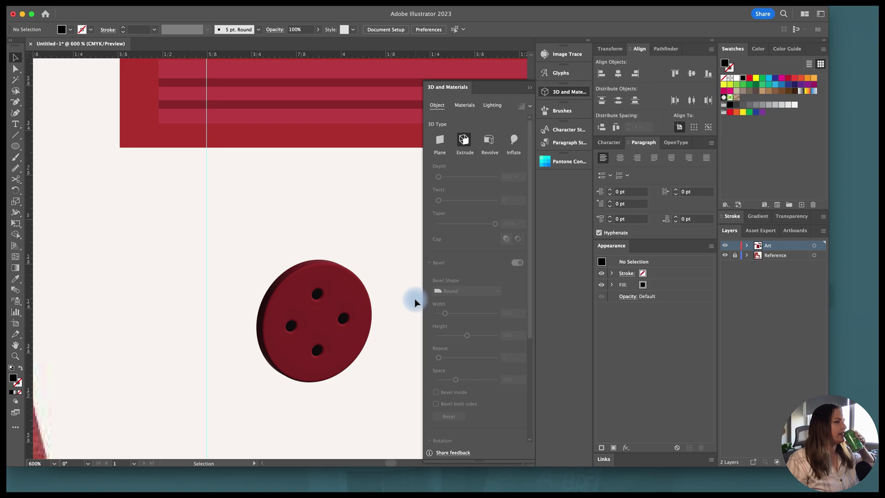
# Group all the bag flap shapes and extrude the group in 3D
pyautogui.press('super+minus')
pyautogui.press('super+minus')
pyautogui.press('super+minus')
pyautogui.press('super+minus')
pyautogui.click(350, 170)
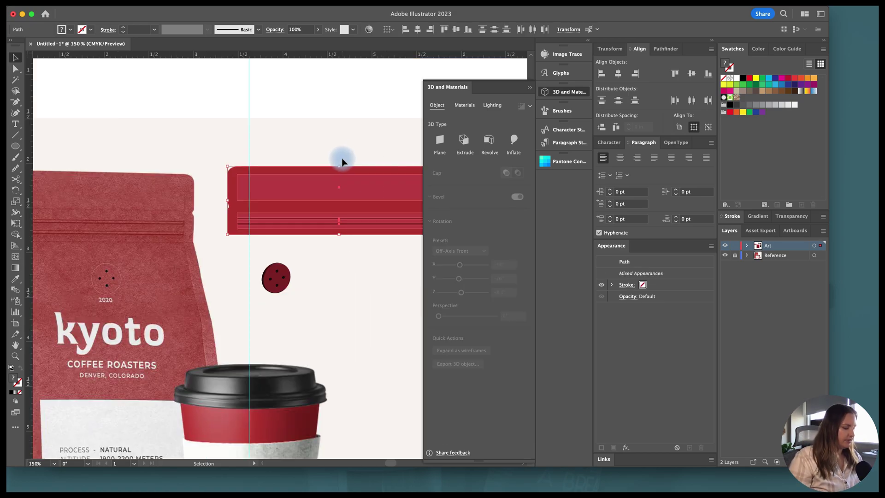
pyautogui.press('super+g')
pyautogui.click(463, 141)
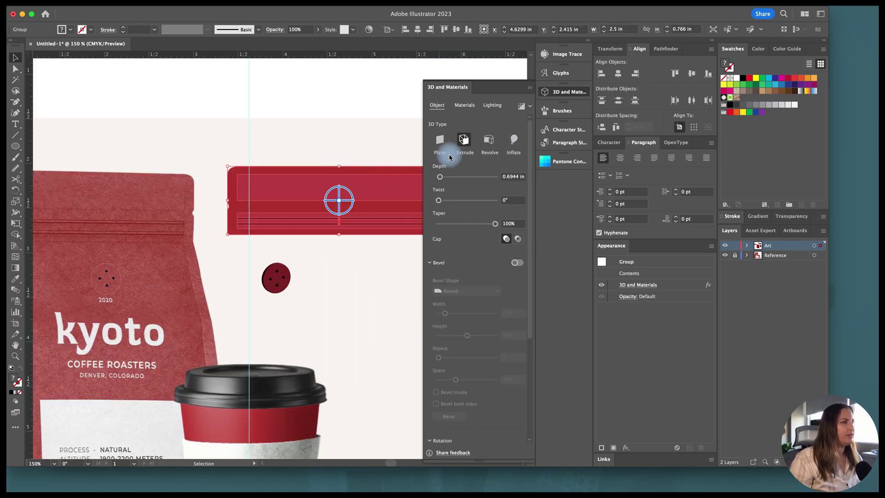
# Give the flap group a 0.03 in extrusion depth and a Round bevel with 21% width and 26% height
pyautogui.click(517, 264)
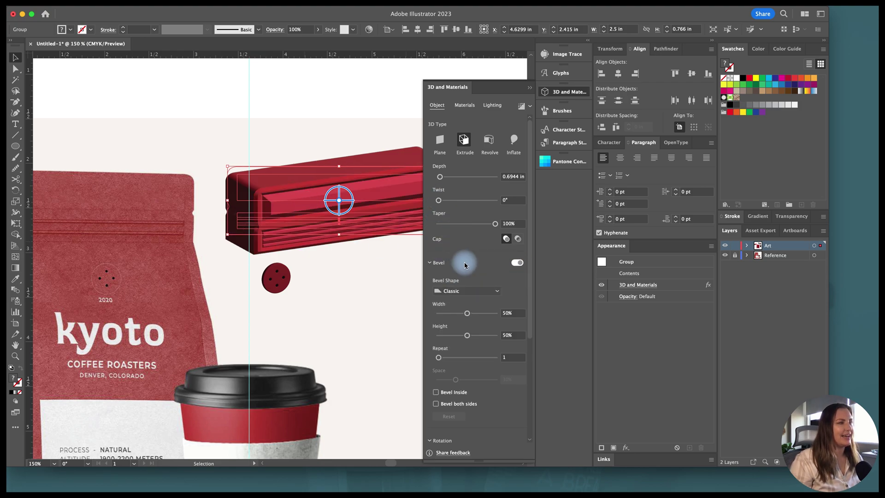
pyautogui.click(465, 291)
pyautogui.click(463, 312)
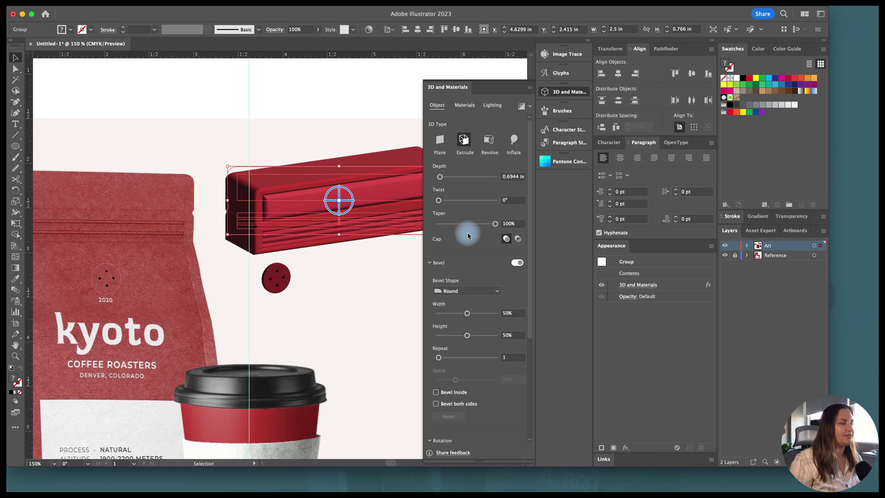
pyautogui.click(518, 177)
pyautogui.write('0.03')
pyautogui.press('Return')
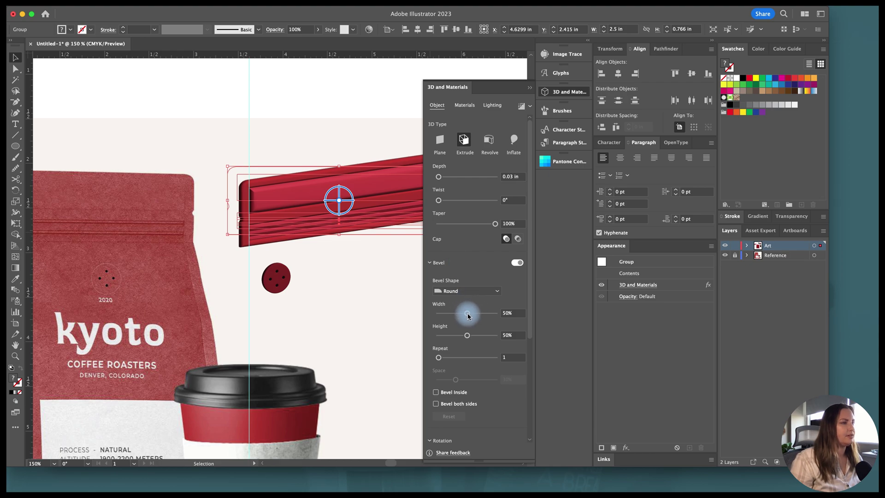
pyautogui.moveTo(468, 314)
pyautogui.mouseDown()
pyautogui.moveTo(447, 313)
pyautogui.moveTo(453, 335)
pyautogui.moveTo(450, 315)
pyautogui.mouseUp()
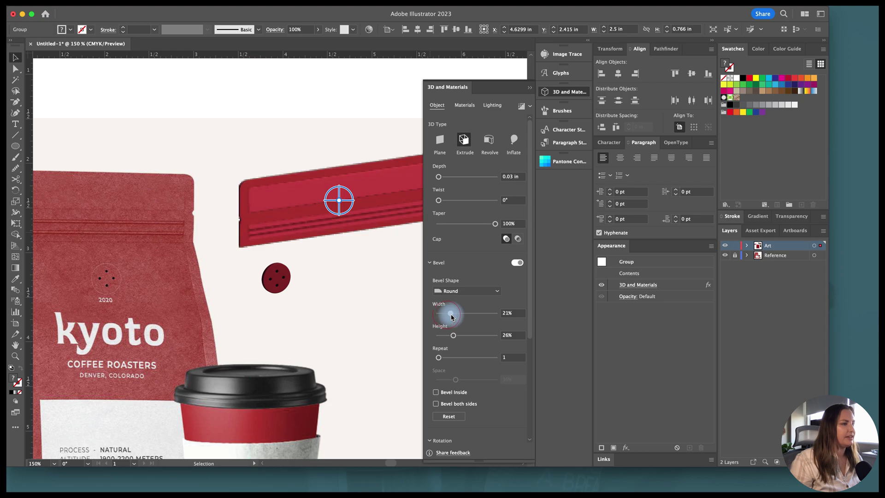
pyautogui.click(343, 289)
# Cut the thin dark crease strips from inside the flap group and paste them in place outside it
pyautogui.scroll(2, 131, 262)
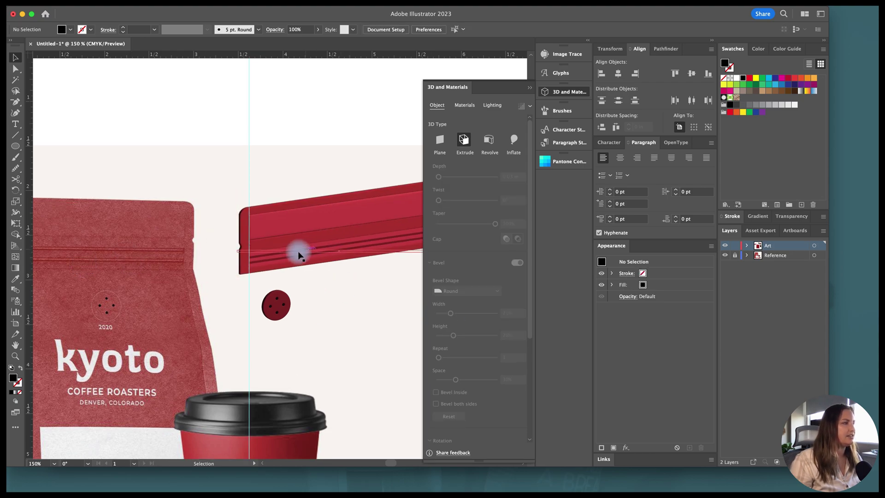
pyautogui.click(287, 256)
pyautogui.doubleClick(287, 252)
pyautogui.press('super+equal')
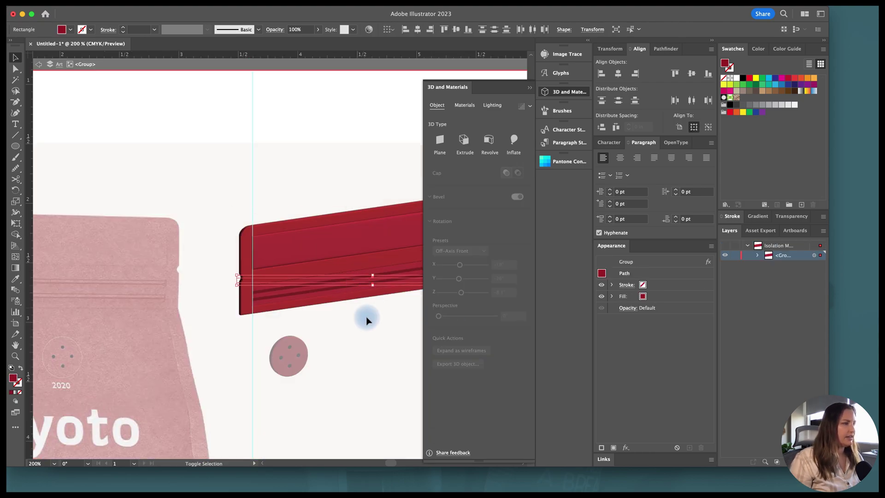
pyautogui.doubleClick(370, 319)
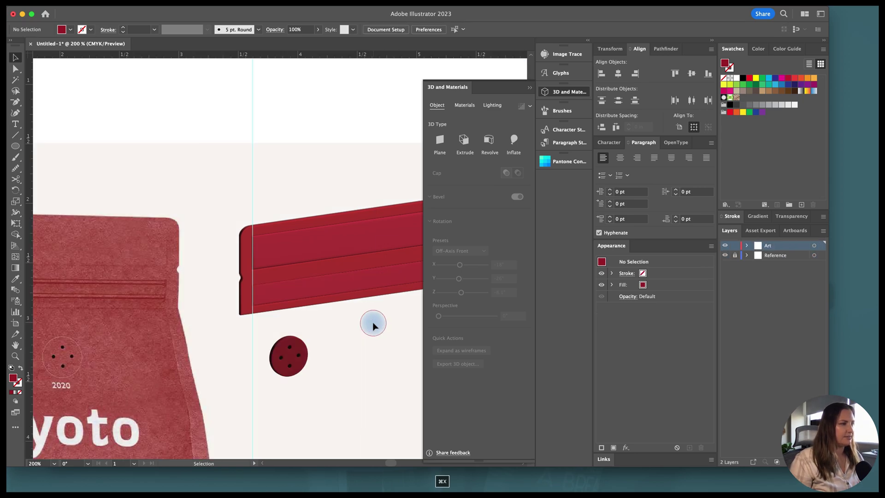
pyautogui.click(366, 317)
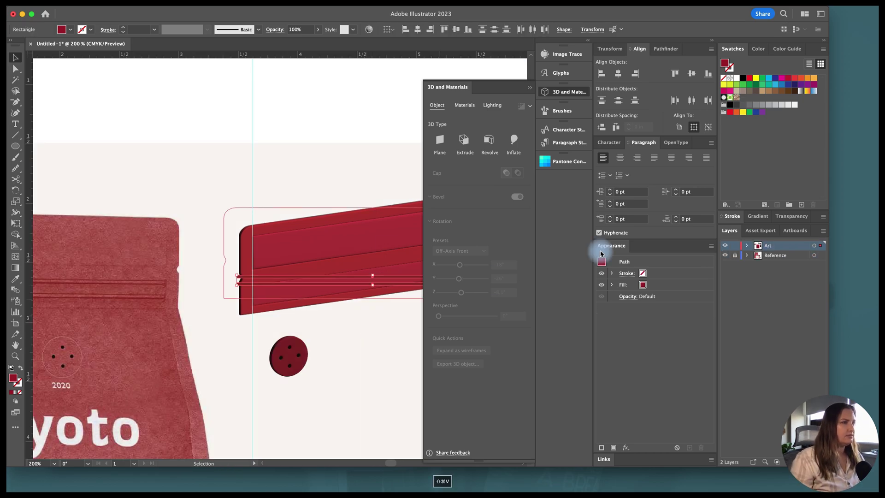
# Extrude the thin strip below the flap at 0.03 in depth with a Round bevel of 15% width and 50% height
pyautogui.click(464, 139)
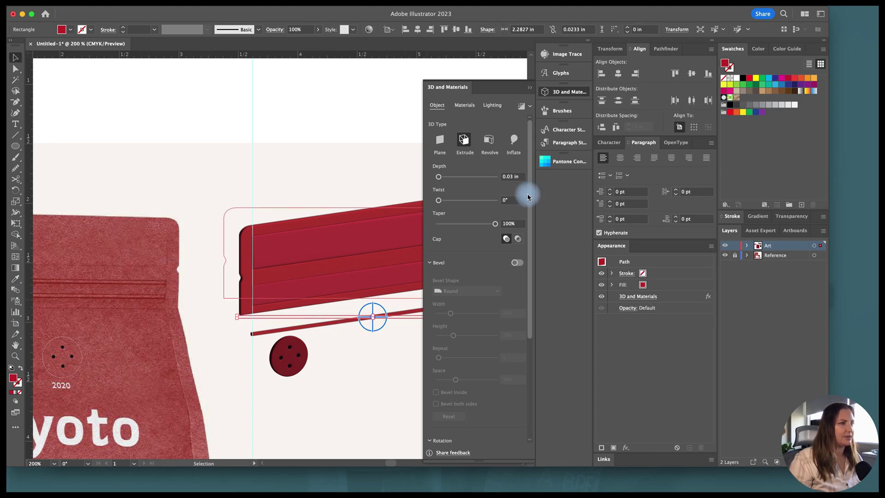
pyautogui.click(516, 263)
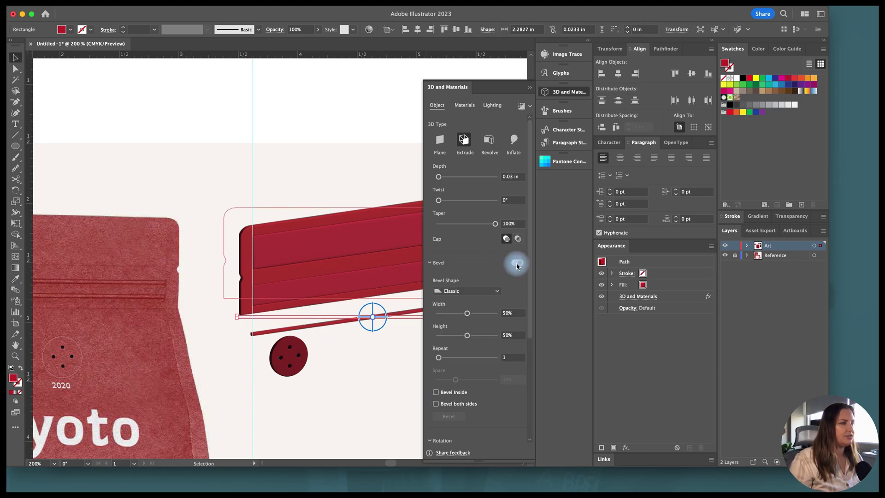
pyautogui.click(475, 289)
pyautogui.click(456, 312)
pyautogui.moveTo(455, 310); pyautogui.dragTo(452, 318)
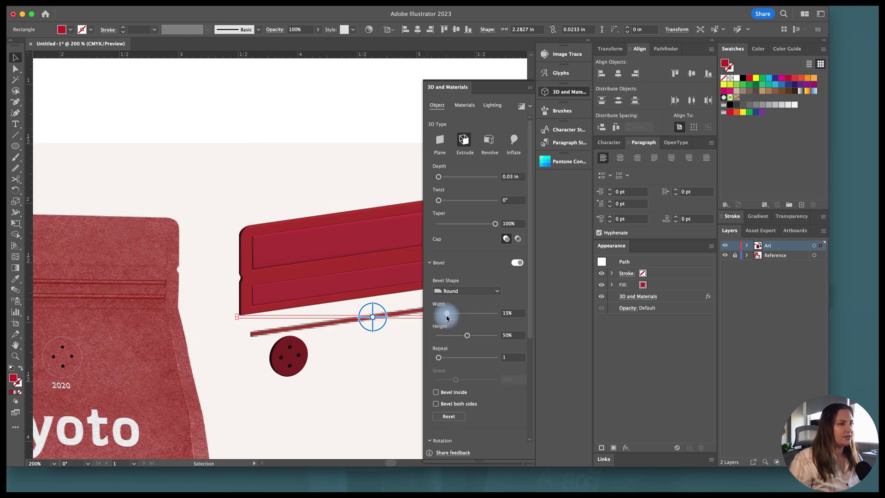
pyautogui.click(368, 355)
# Isolate the flap group and save its base shape's red fill as a new swatch
pyautogui.scroll(-2, 357, 353)
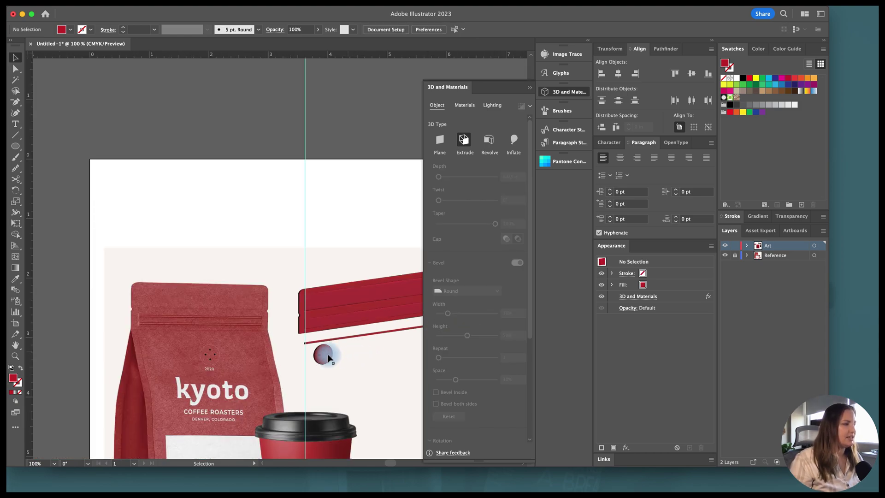
pyautogui.doubleClick(342, 287)
pyautogui.click(340, 280)
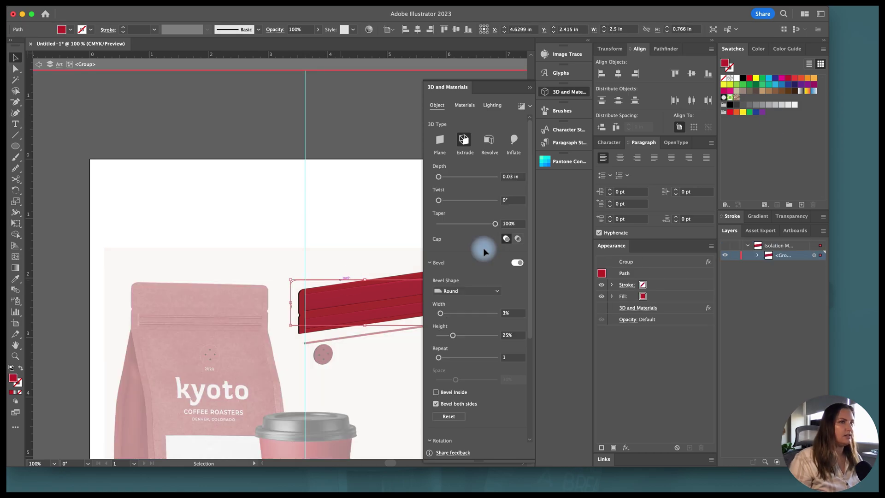
pyautogui.click(800, 204)
pyautogui.press('Return')
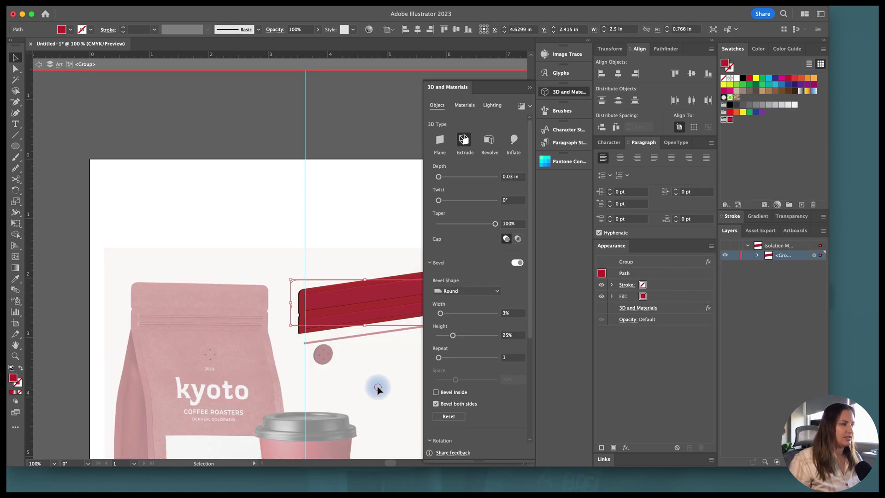
# Isolate the valve group, recolour its circle with the saved red swatch and leave isolation
pyautogui.click(340, 364)
pyautogui.doubleClick(322, 356)
pyautogui.doubleClick(325, 356)
pyautogui.scroll(3, 325, 356)
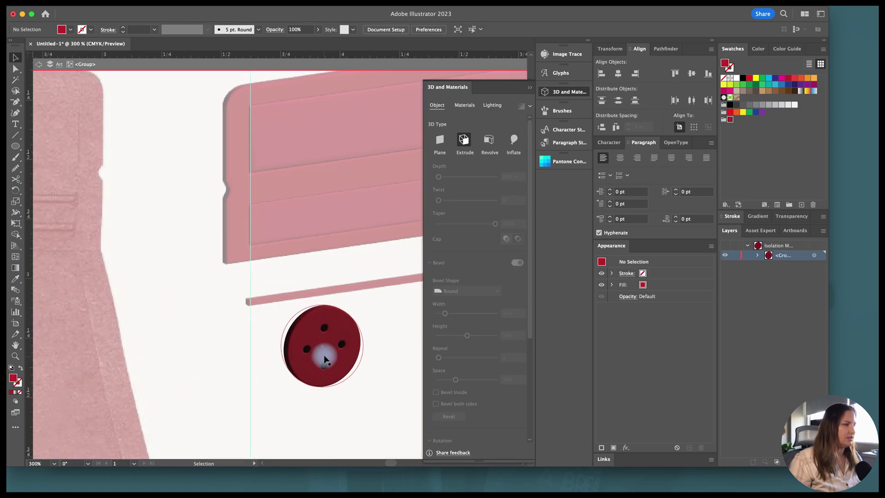
pyautogui.click(394, 368)
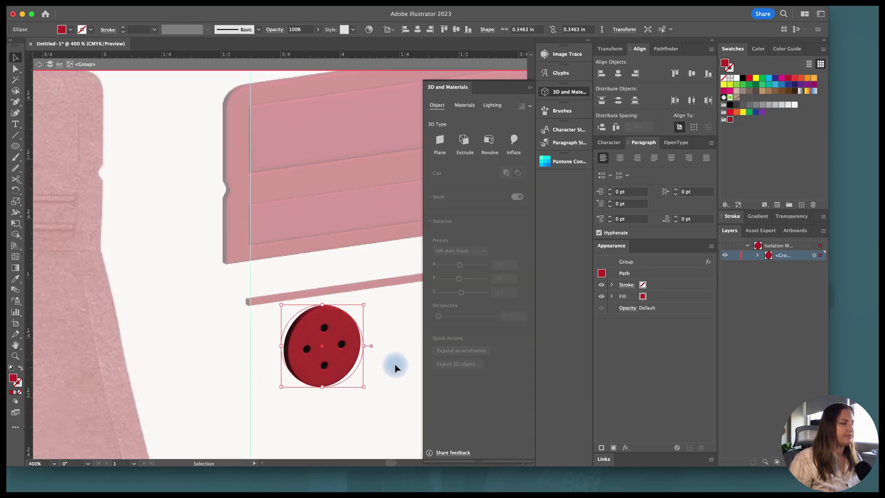
pyautogui.press('Escape')
pyautogui.scroll(-6, 394, 368)
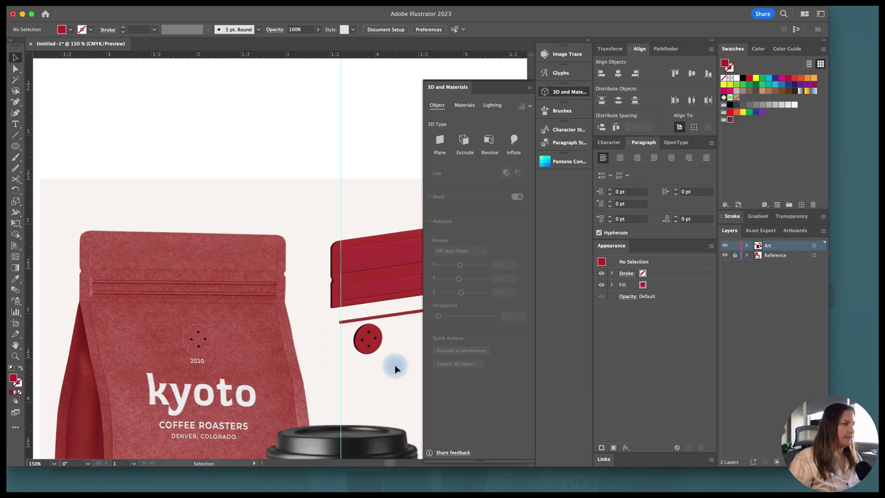
# Add an anchor point near the lower end of the narrow side panel's path and shift it about 0.03 in to the left
pyautogui.scroll(-2, 395, 369)
pyautogui.click(307, 363)
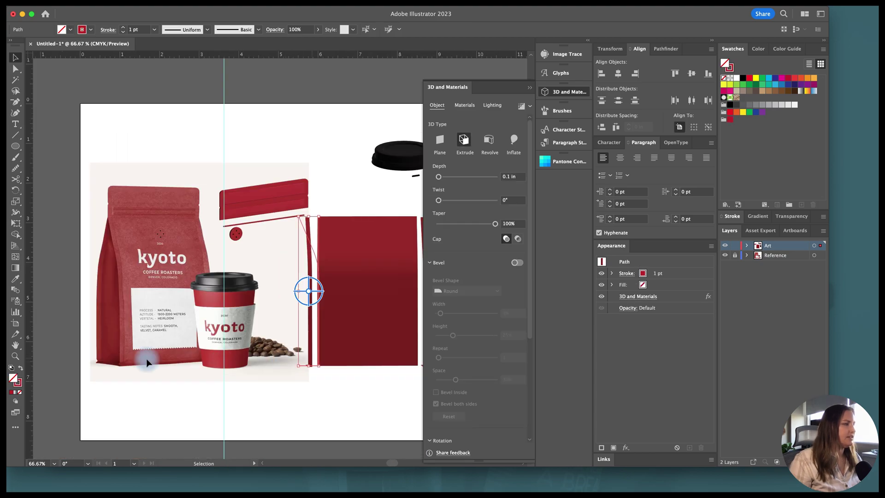
pyautogui.scroll(4, 310, 351)
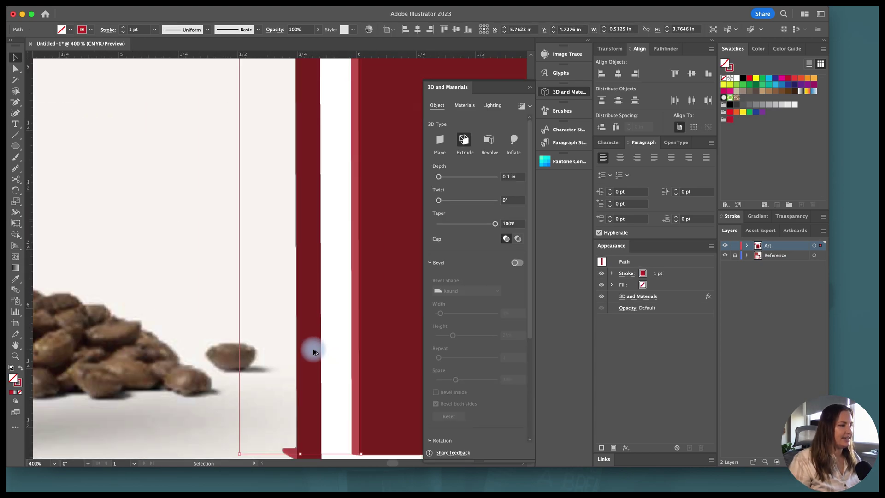
pyautogui.scroll(-2, 329, 389)
pyautogui.press('+')
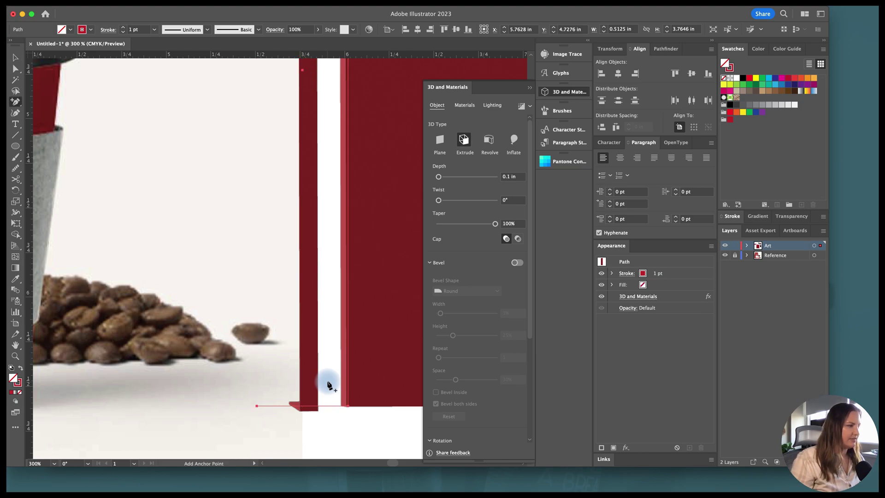
pyautogui.click(347, 372)
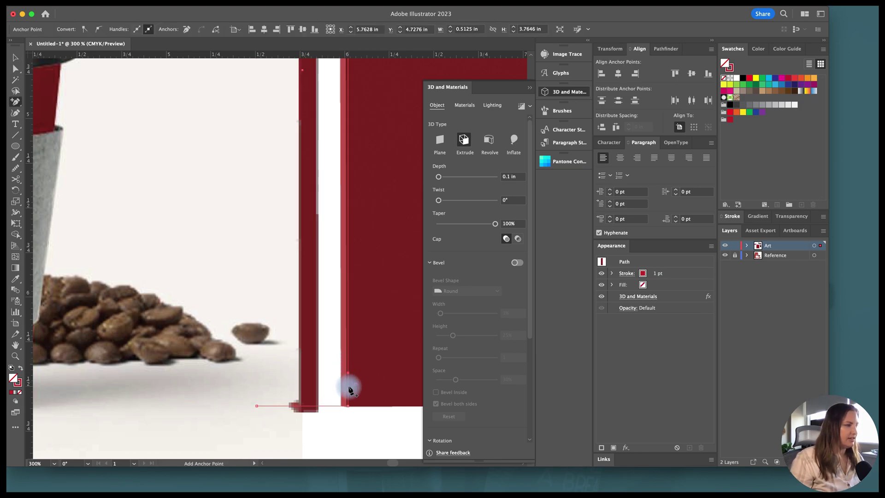
pyautogui.press('a')
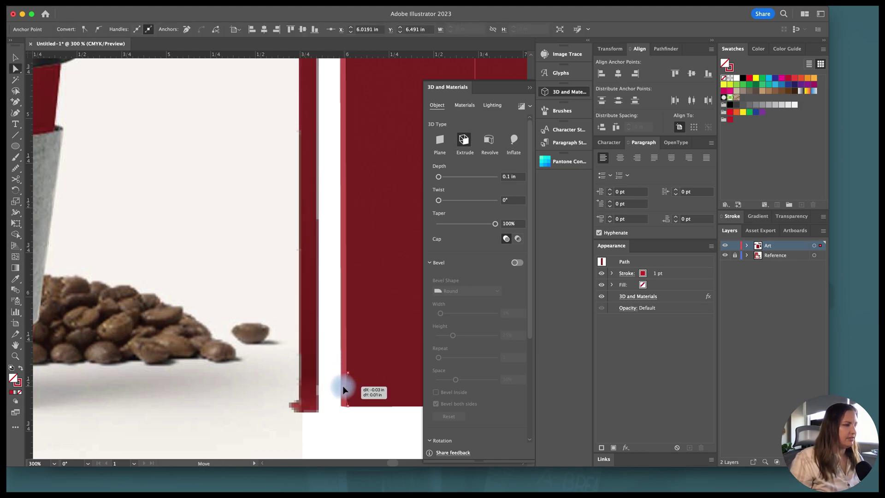
pyautogui.click(344, 386)
pyautogui.press('v')
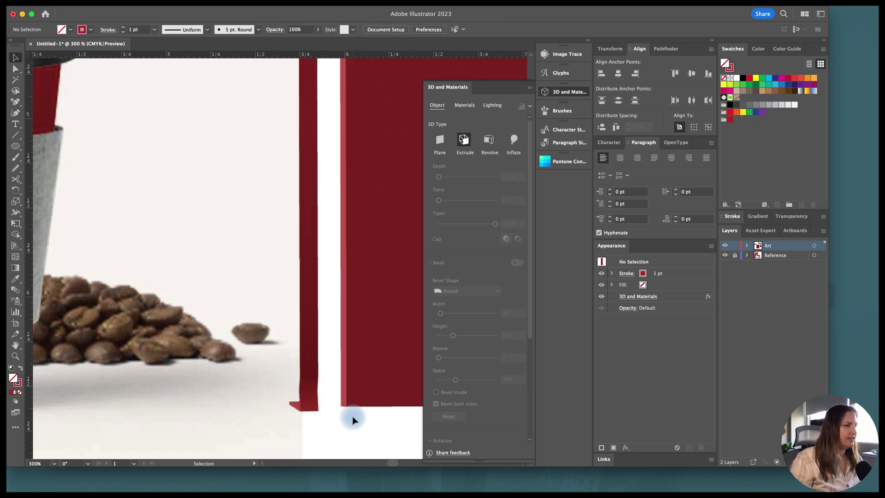
# Add anchor points near the base on both side edges of the bag body's path
pyautogui.press('super+minus')
pyautogui.press('super+minus')
pyautogui.click(375, 385)
pyautogui.hscroll(3, 373, 389)
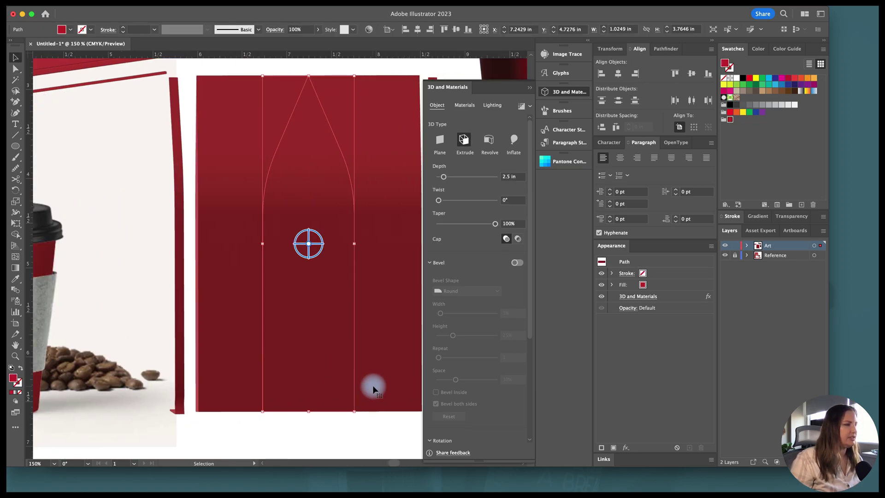
pyautogui.press('+')
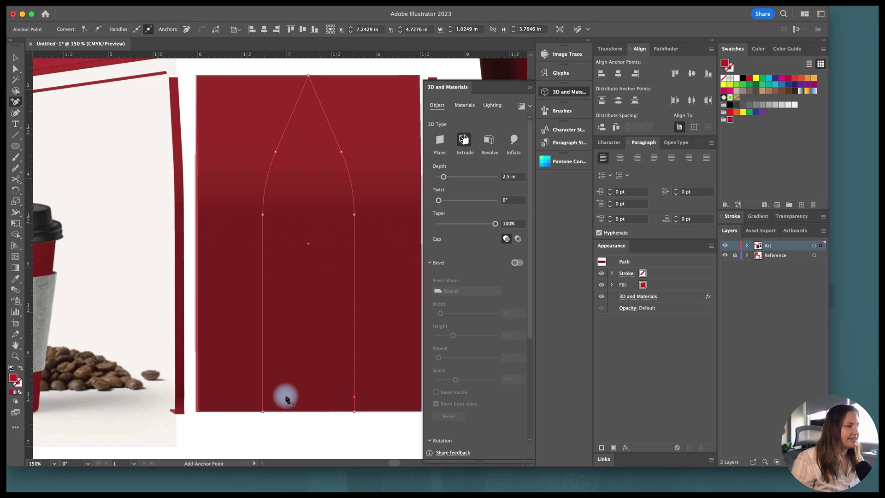
pyautogui.press('a')
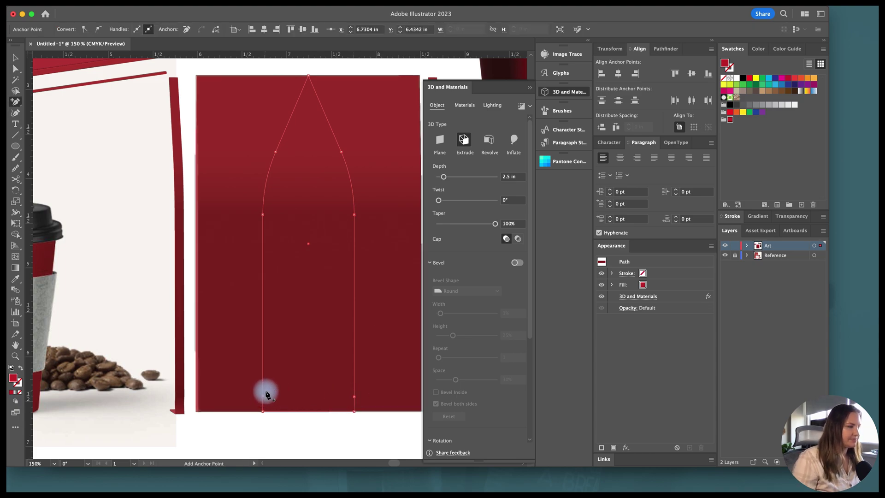
pyautogui.scroll(1, 266, 394)
pyautogui.click(255, 401)
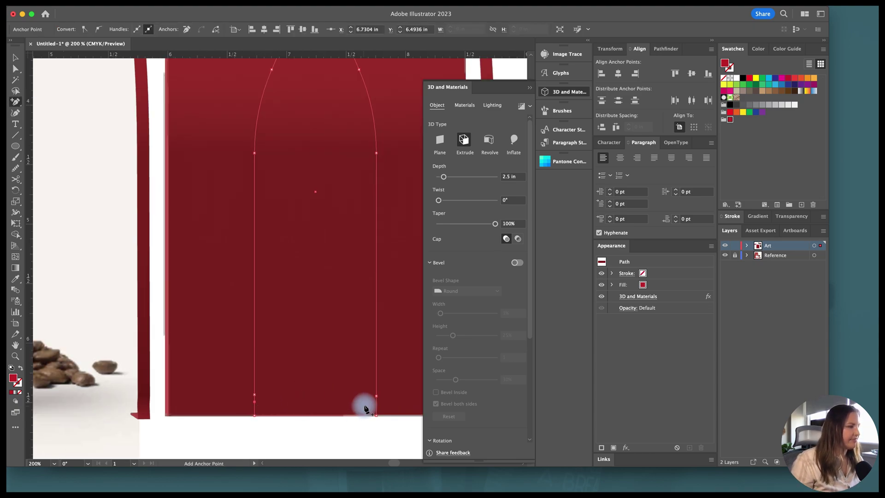
# Move the lower anchor points on both sides of the bag body slightly inward to form a crease above the base
pyautogui.press('a')
pyautogui.click(374, 402)
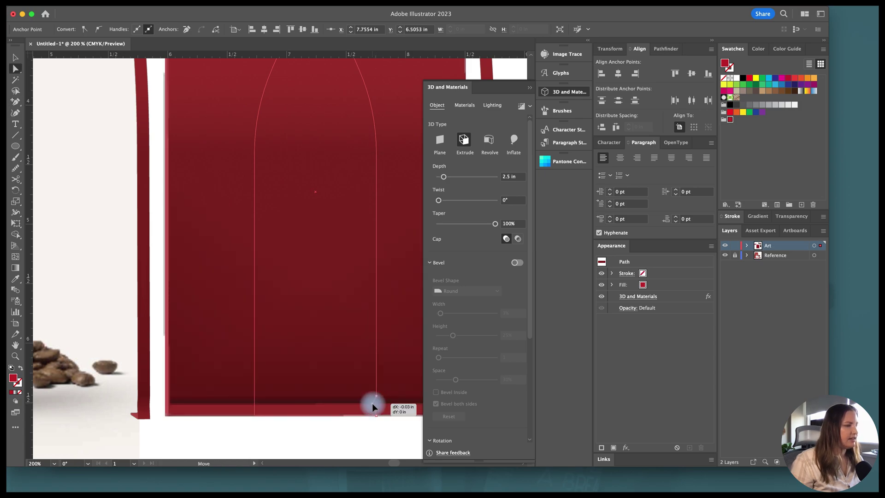
pyautogui.moveTo(374, 404); pyautogui.dragTo(372, 405)
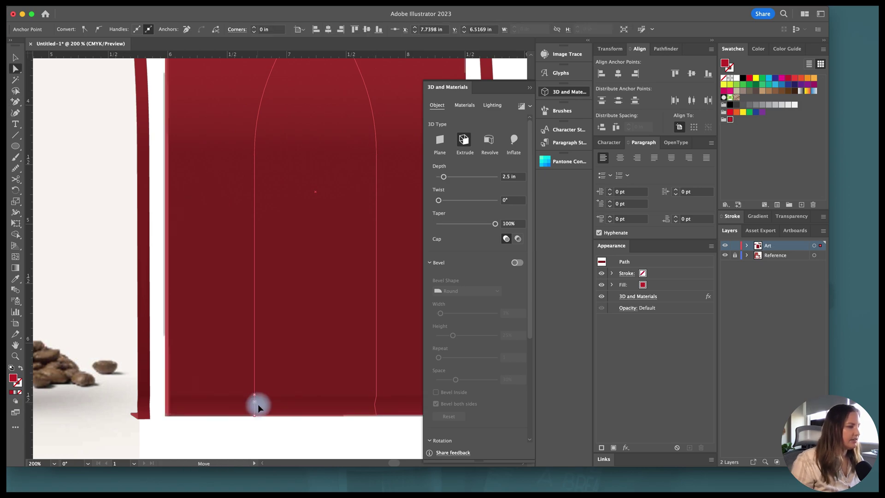
pyautogui.scroll(3, 257, 406)
pyautogui.moveTo(245, 399); pyautogui.dragTo(250, 405)
pyautogui.scroll(-4, 253, 405)
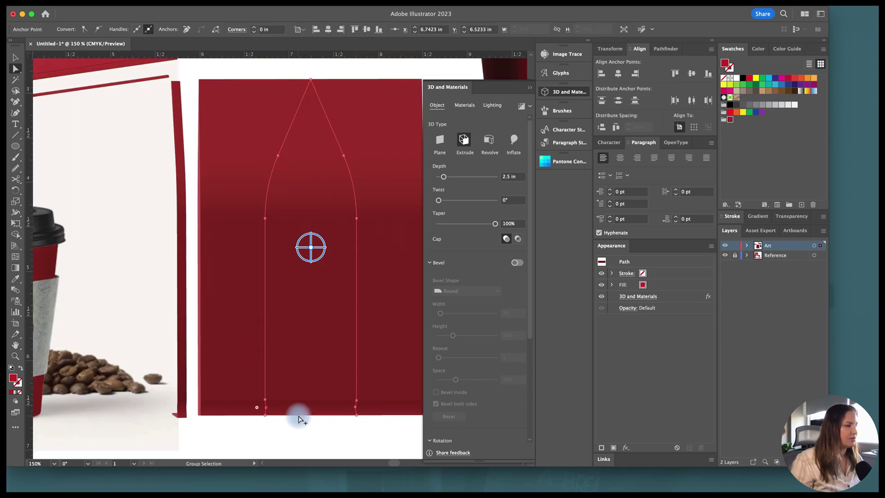
pyautogui.press('v')
pyautogui.click(357, 435)
# Rotate the bag body in 3D to a Y rotation of 33°
pyautogui.click(322, 373)
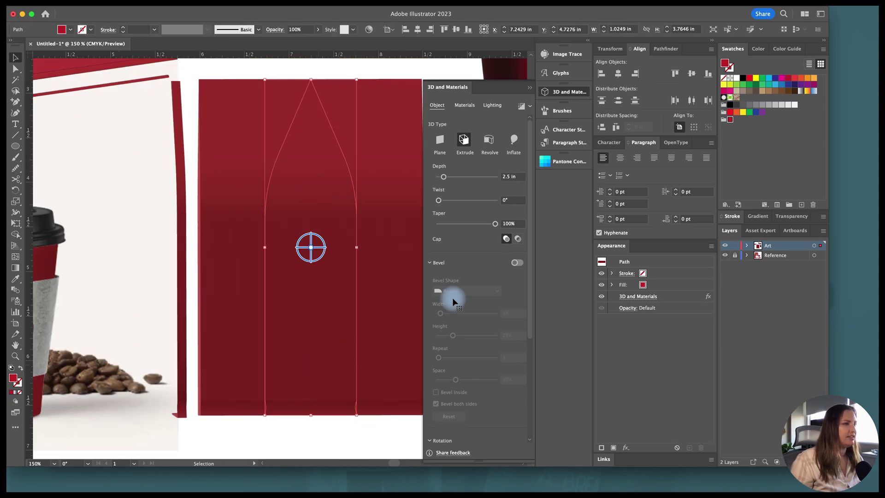
pyautogui.moveTo(529, 295); pyautogui.dragTo(528, 325)
pyautogui.scroll(-3, 517, 394)
pyautogui.moveTo(466, 354); pyautogui.dragTo(465, 353)
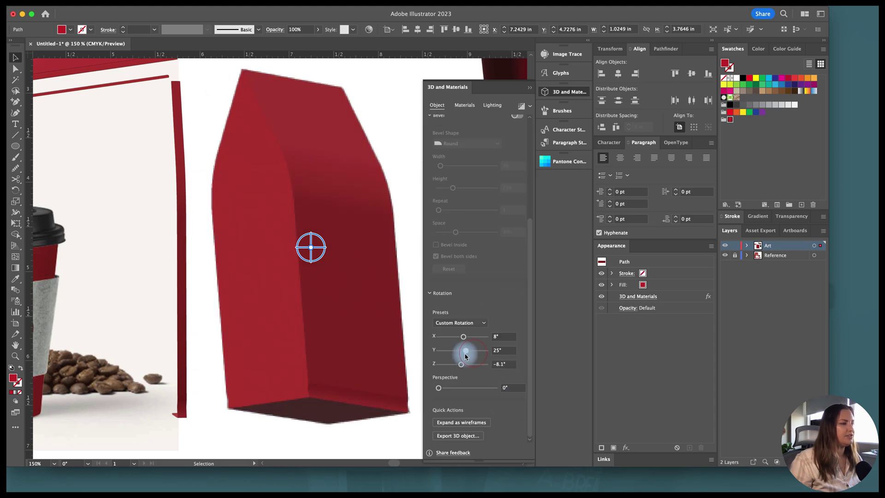
pyautogui.scroll(-4, 336, 392)
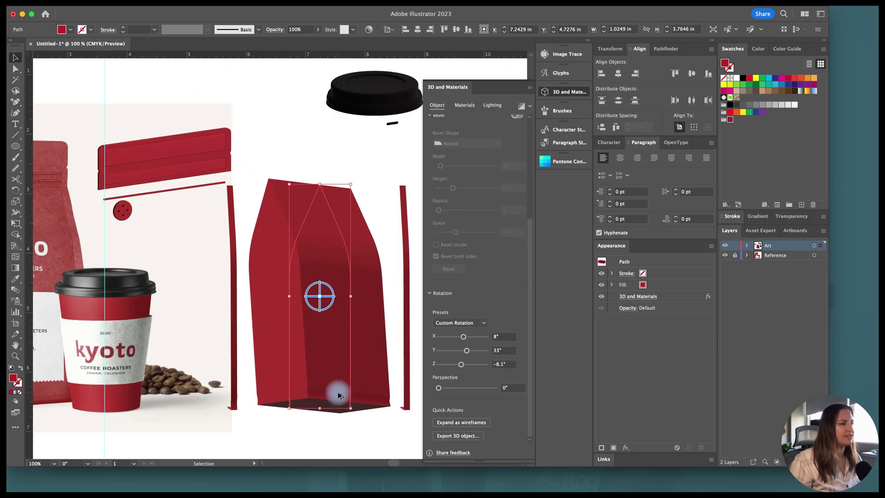
# Round both bottom corners of the bag body's path to a radius of about 0.04 in
pyautogui.click(352, 413)
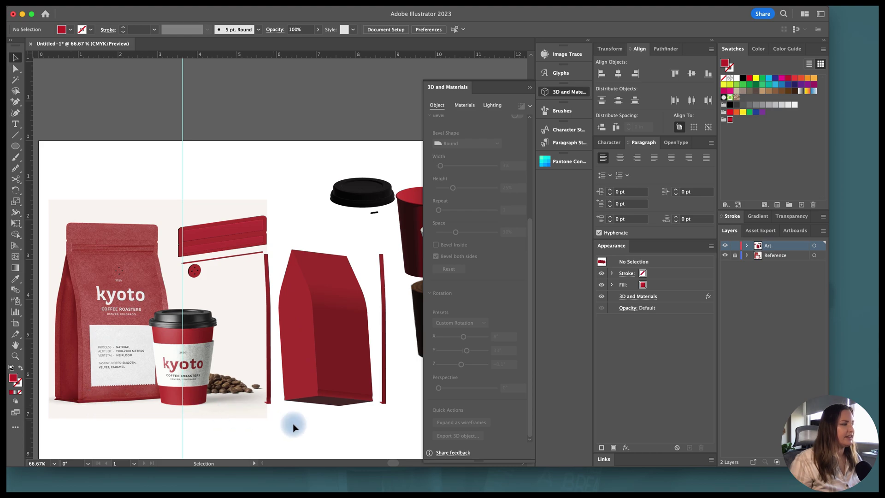
pyautogui.scroll(6, 346, 402)
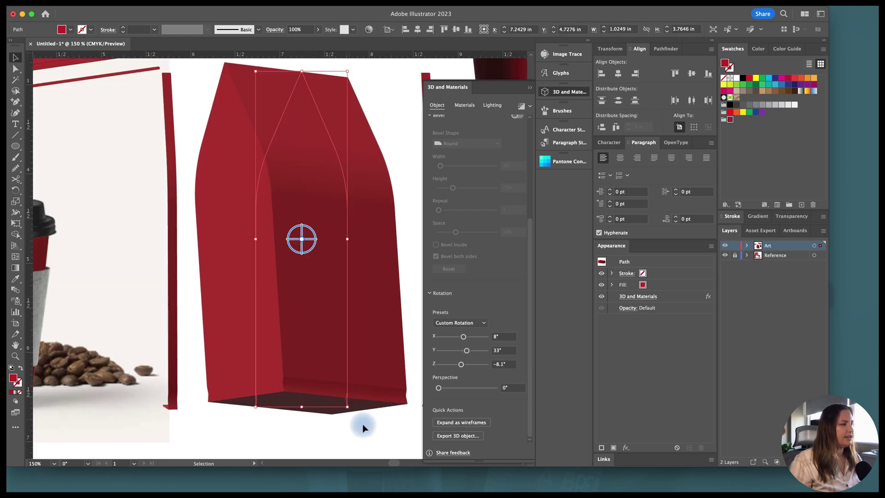
pyautogui.press('a')
pyautogui.click(346, 402)
pyautogui.moveTo(348, 403); pyautogui.dragTo(164, 415)
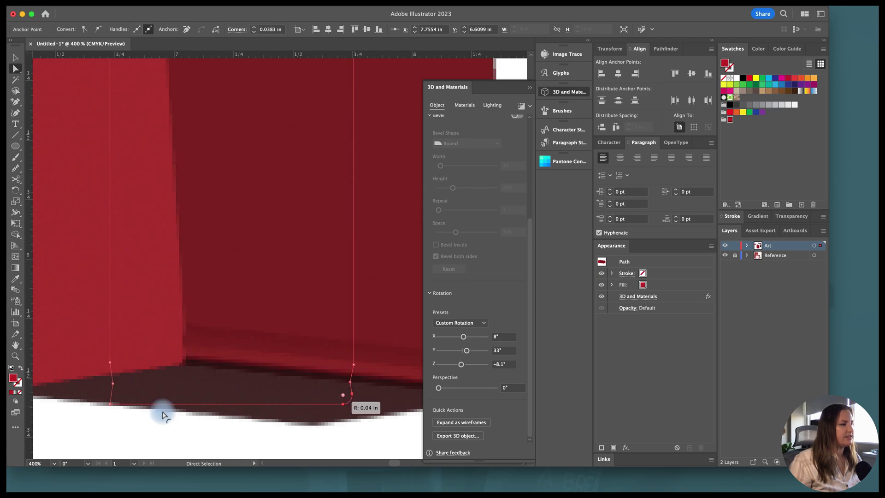
pyautogui.click(111, 405)
pyautogui.moveTo(114, 397); pyautogui.dragTo(178, 406)
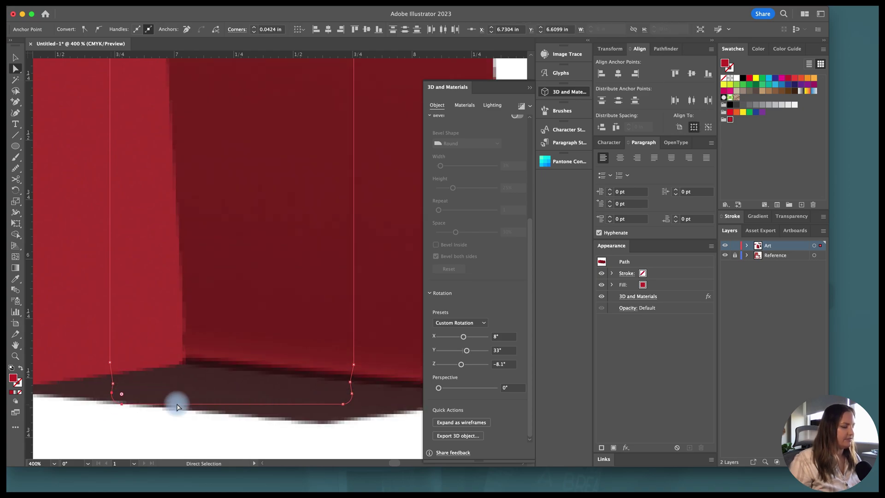
pyautogui.click(240, 430)
pyautogui.press('v')
pyautogui.scroll(-4, 239, 431)
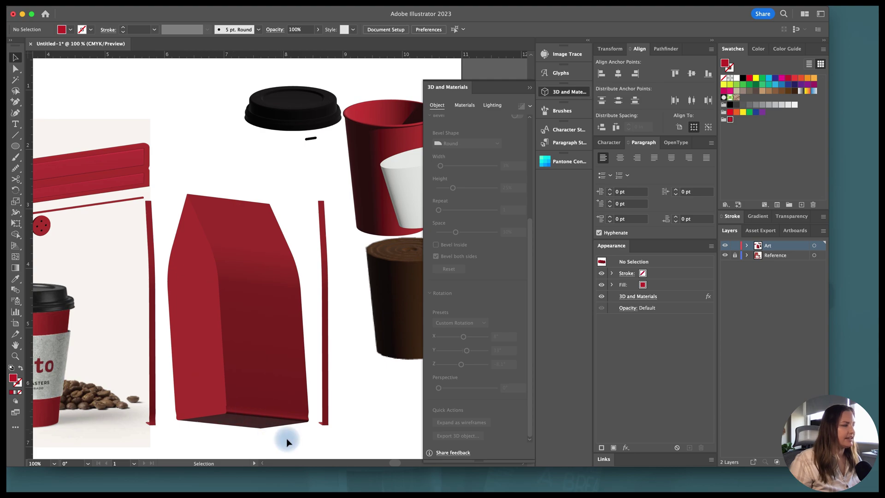
pyautogui.scroll(-2, 287, 431)
# Select all of the 3D cup and bag artwork and collect it for export as multiple assets
pyautogui.click(292, 417)
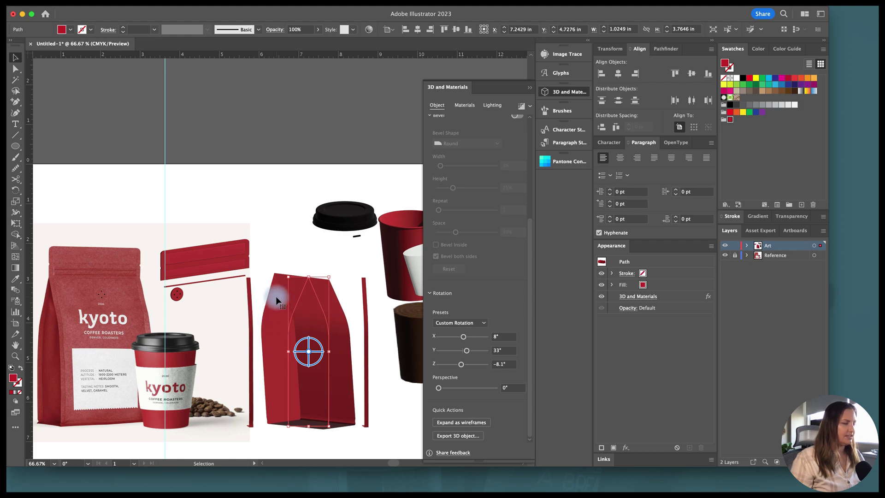
pyautogui.click(256, 194)
pyautogui.hscroll(3, 252, 207)
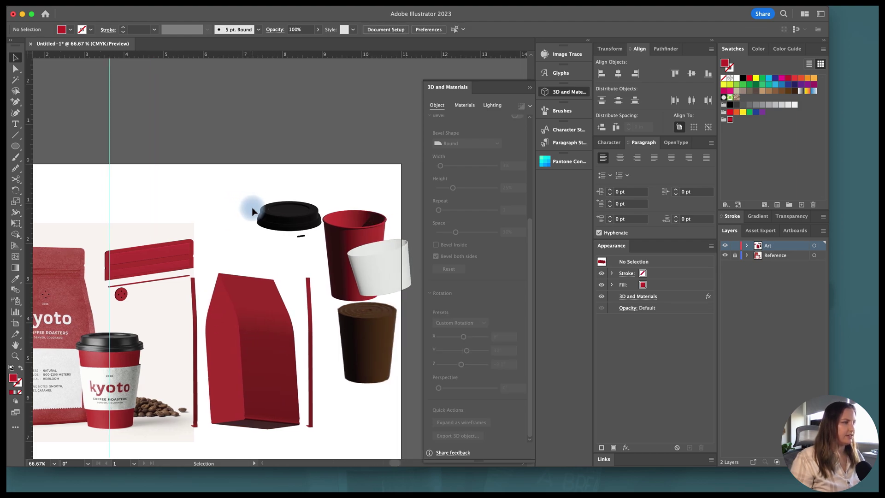
pyautogui.scroll(-2, 417, 405)
pyautogui.press('super+a')
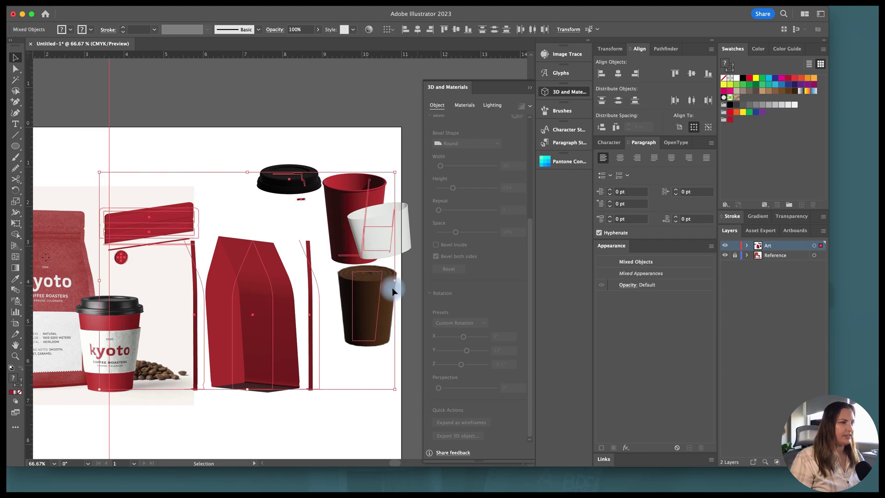
pyautogui.rightClick(376, 305)
pyautogui.moveTo(424, 472)
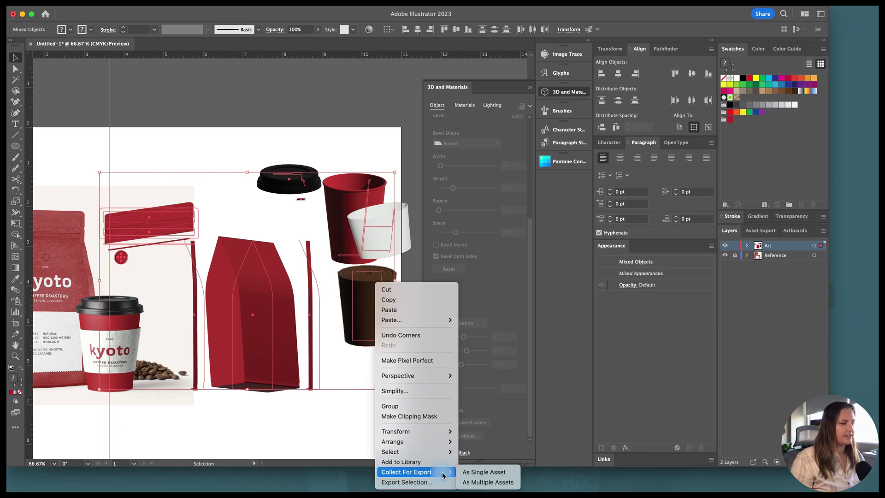
pyautogui.click(470, 482)
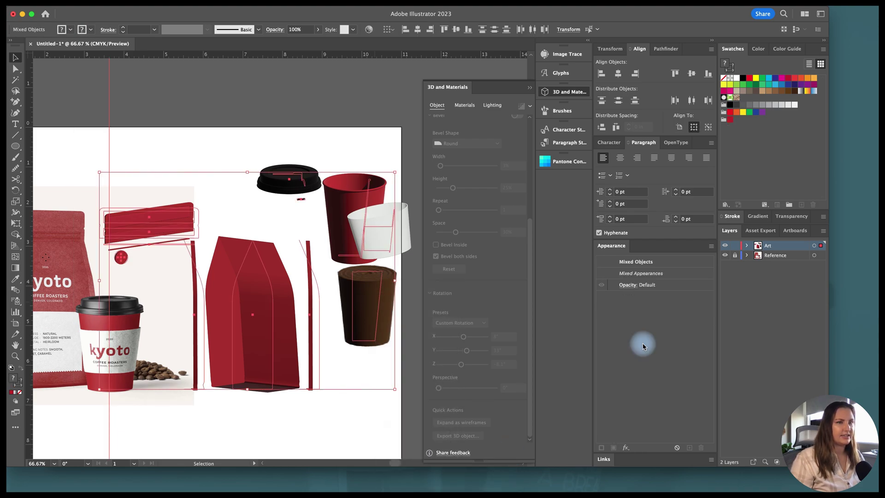
# Rename the collected export asset showing the red cup as cup
pyautogui.scroll(3, 809, 323)
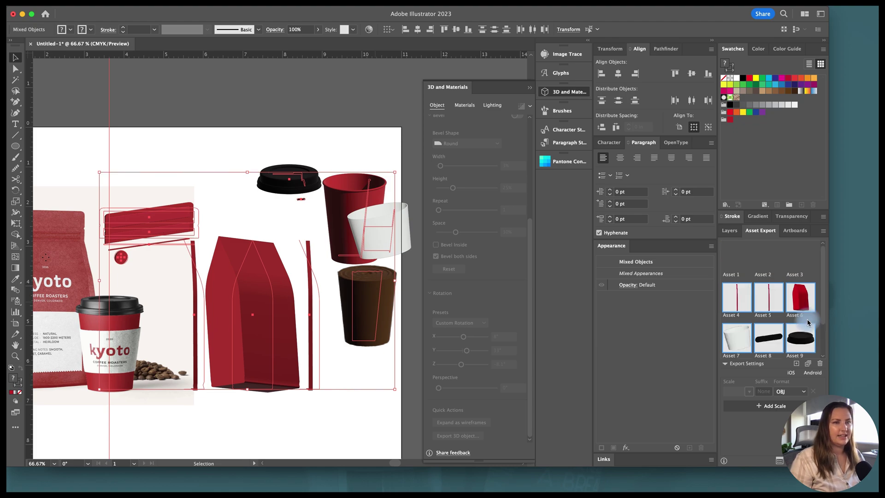
pyautogui.scroll(-2, 774, 267)
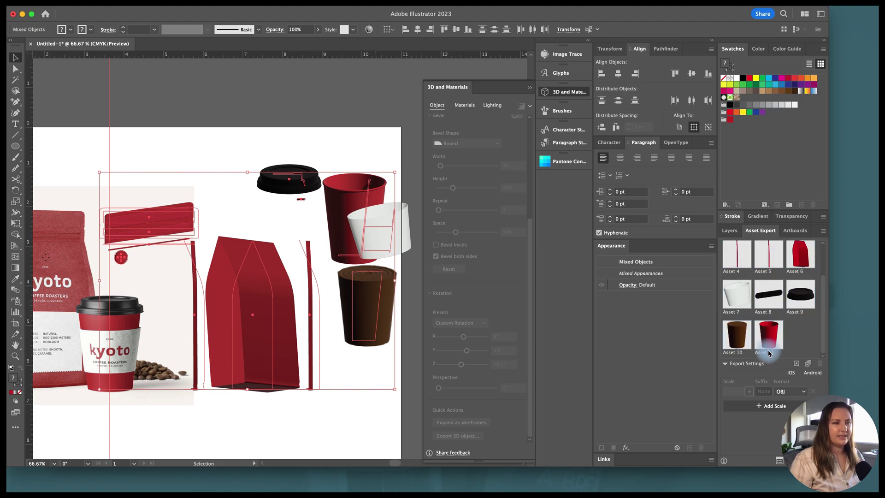
pyautogui.write('cup')
pyautogui.press('Return')
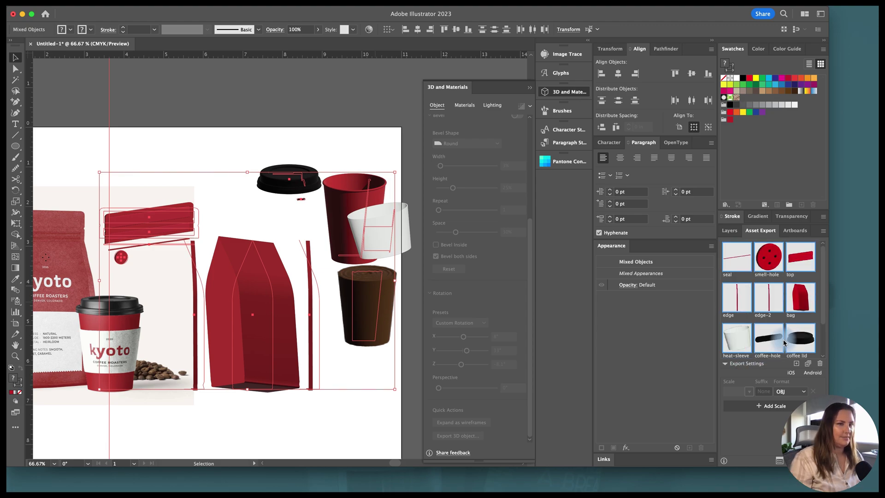
pyautogui.scroll(-3, 784, 343)
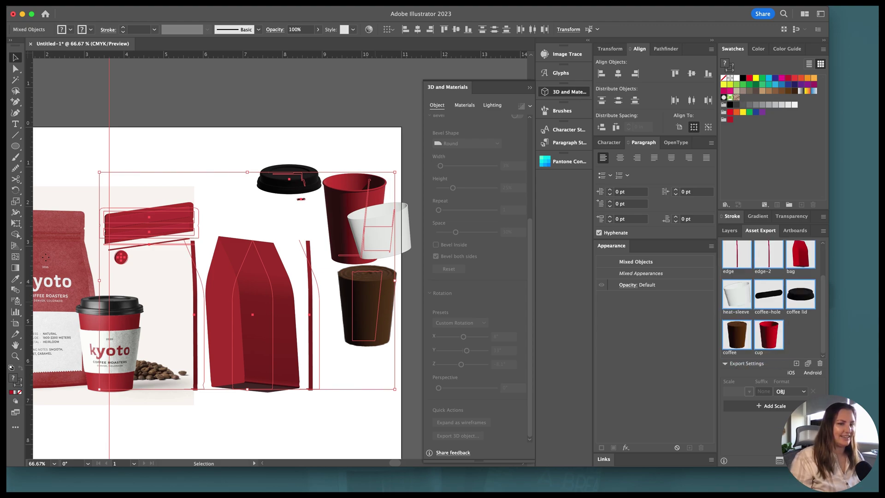